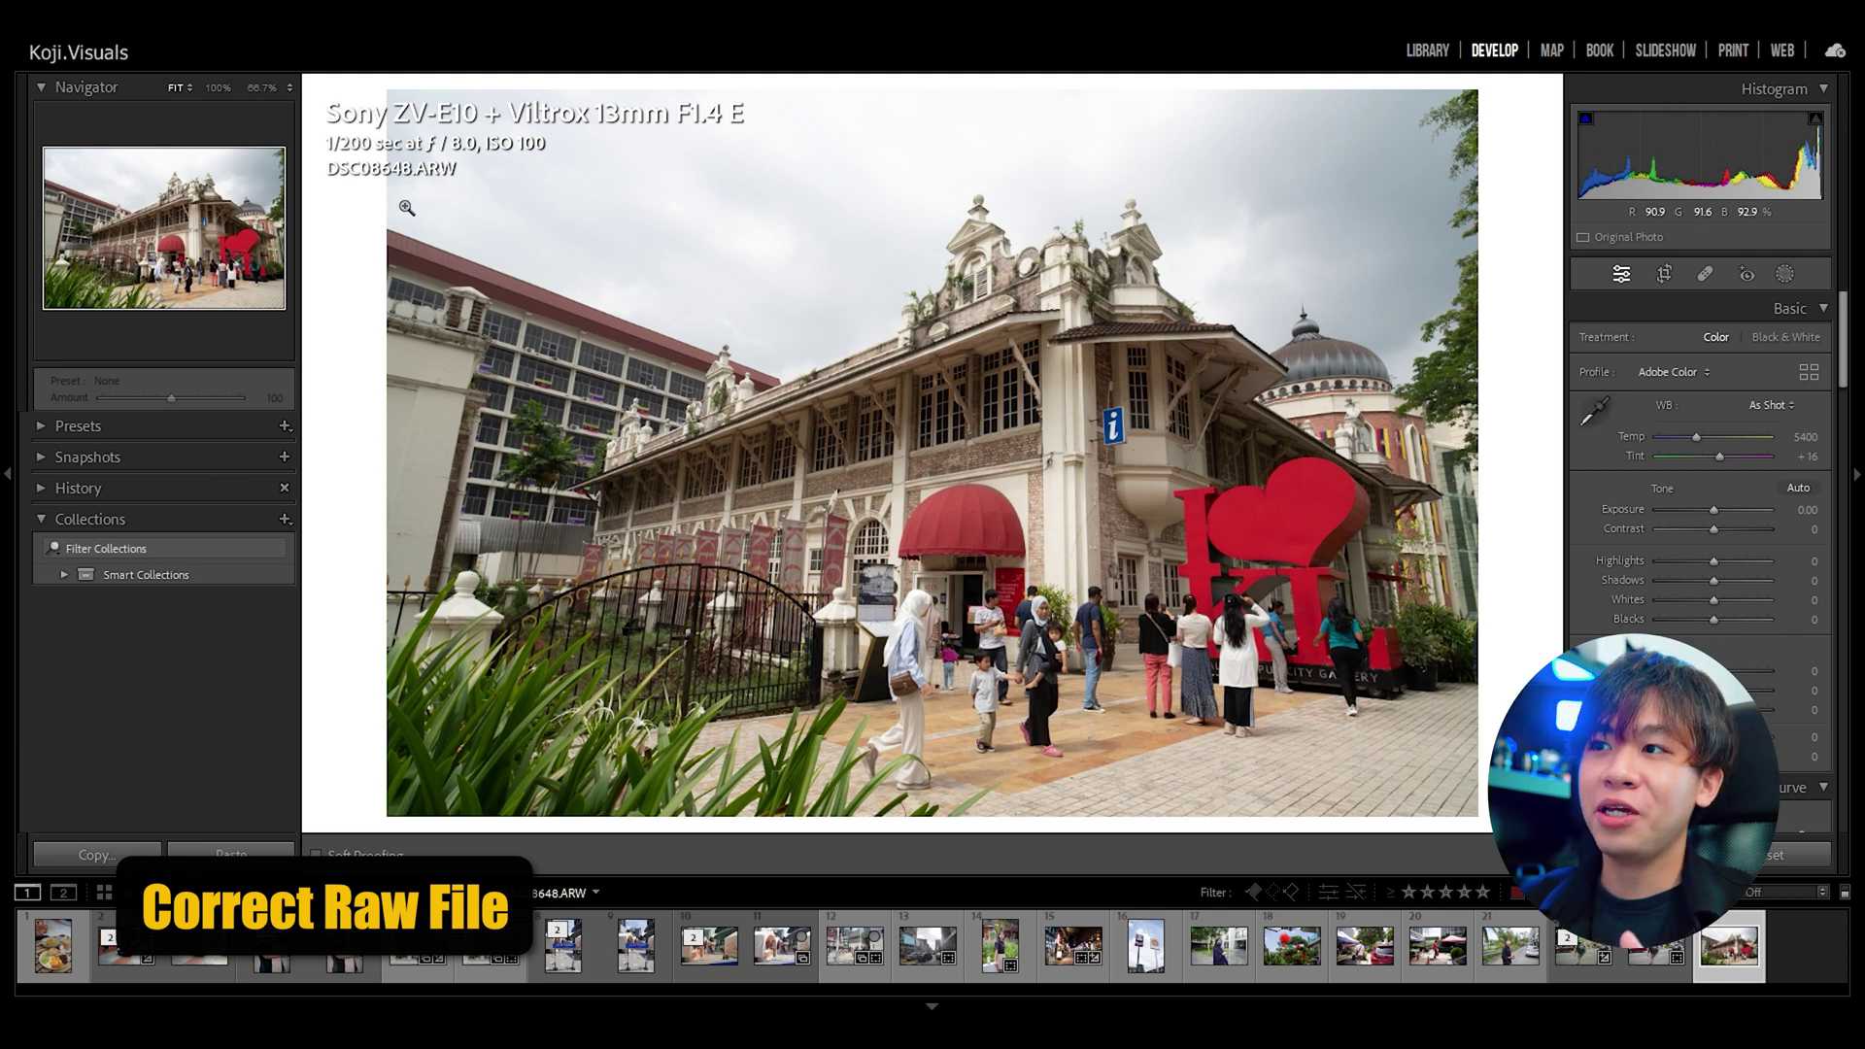
Auto-tone the photo, then set Shadows to +40 and Blacks to −56.
{"action": "left_click", "coordinate": [1806, 491]}
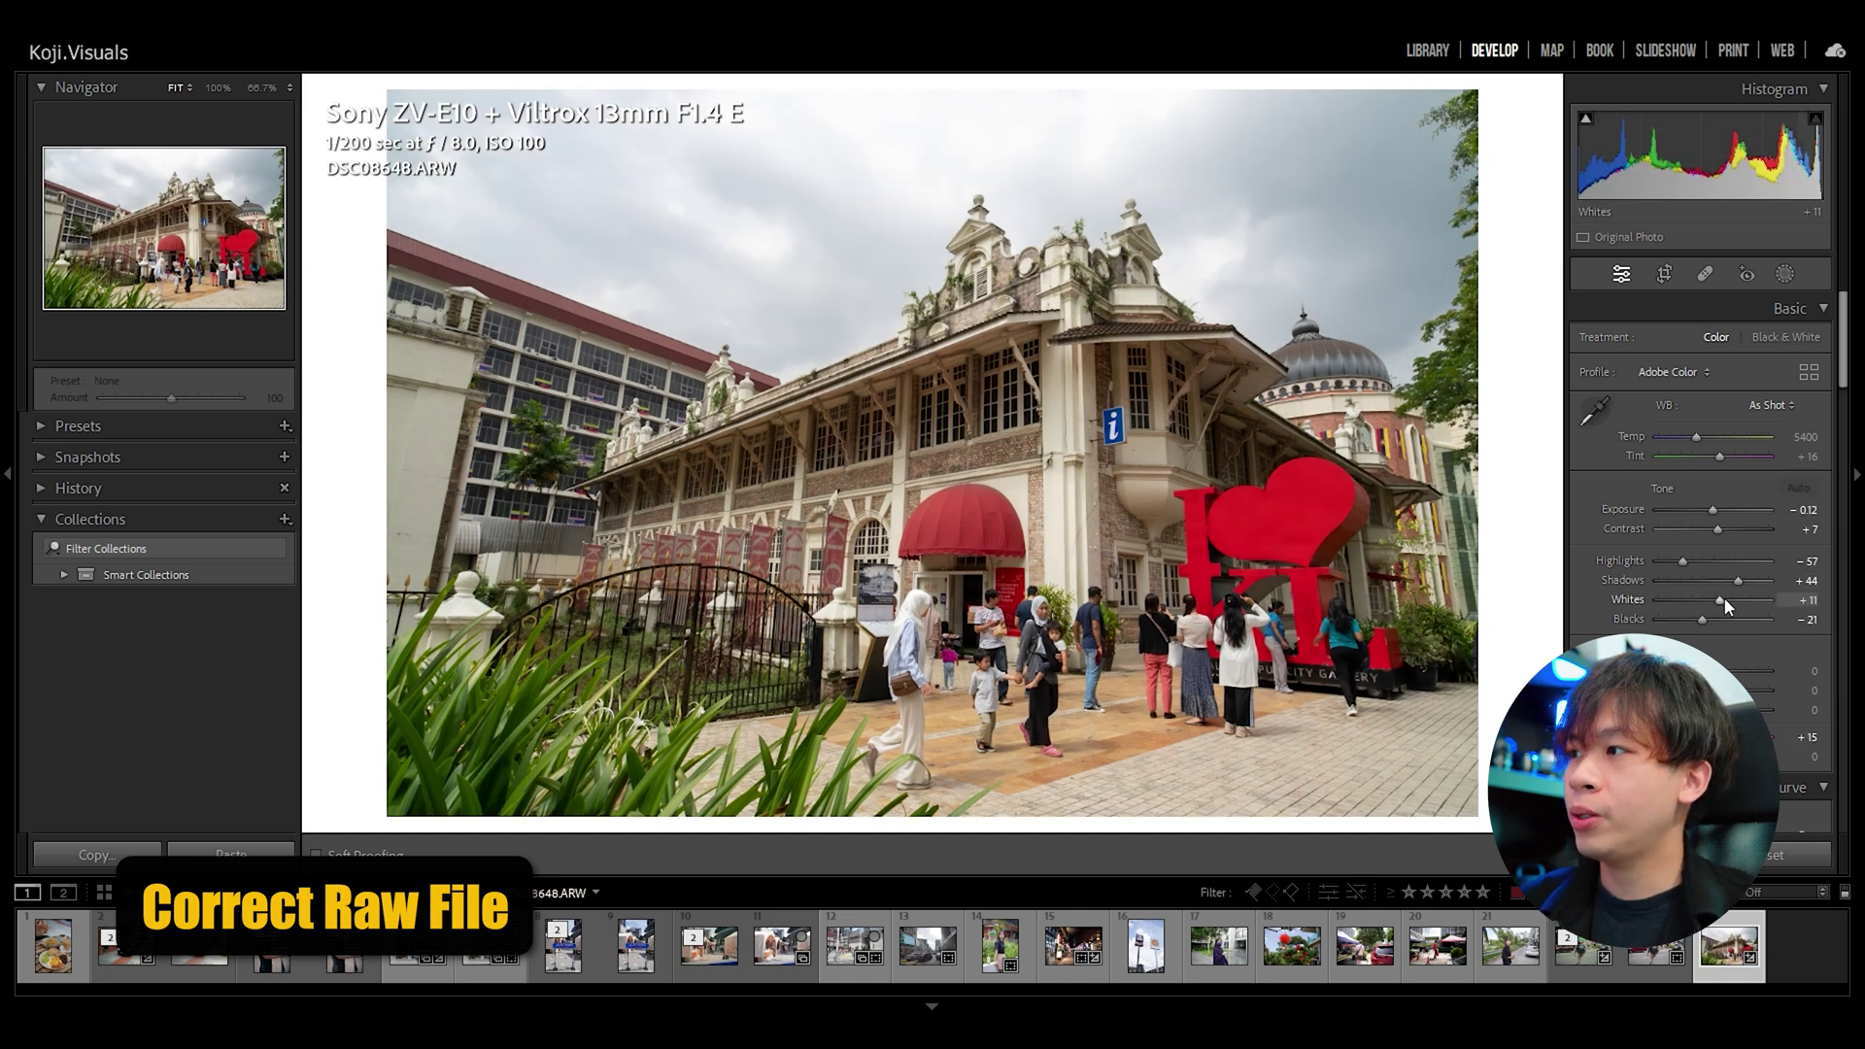
{"action": "left_click_drag", "start_coordinate": [1735, 580], "coordinate": [1680, 622]}
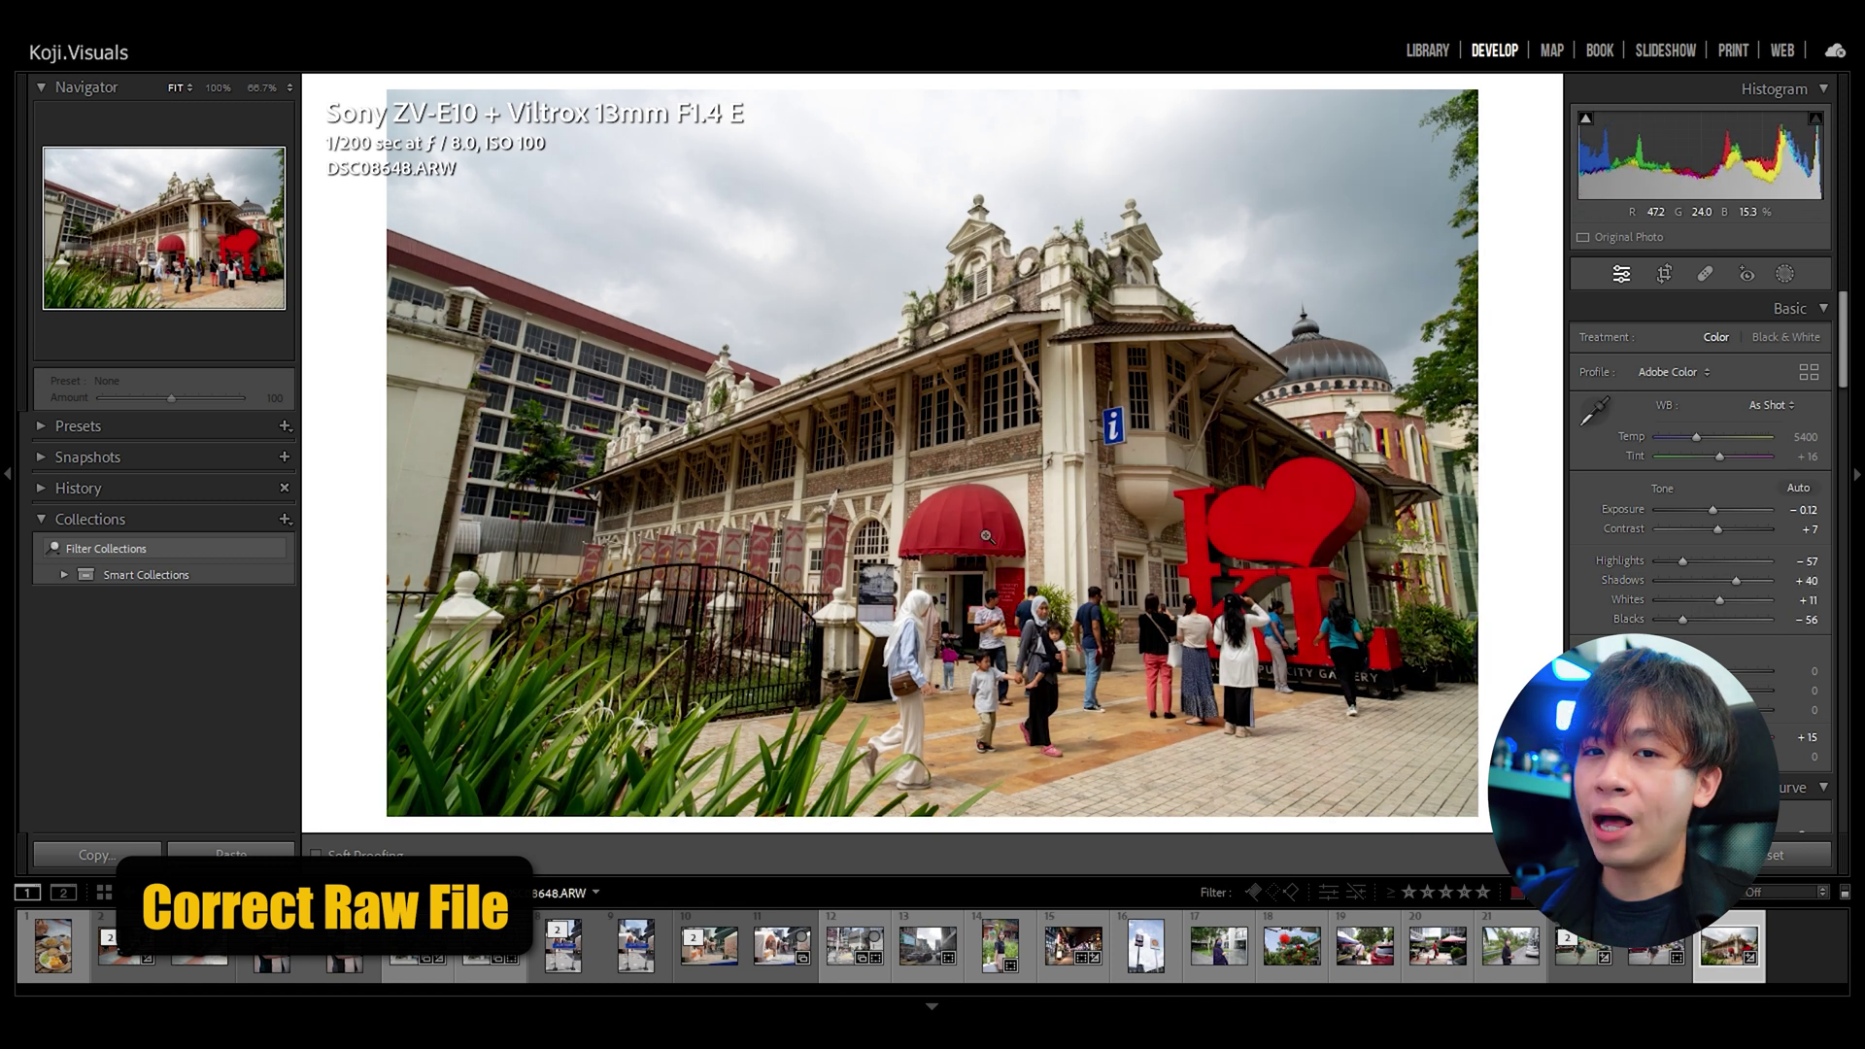
Send a copy of DSC08648.ARW with Lightroom adjustments to Dehancer Photo.
{"action": "right_click", "coordinate": [938, 452]}
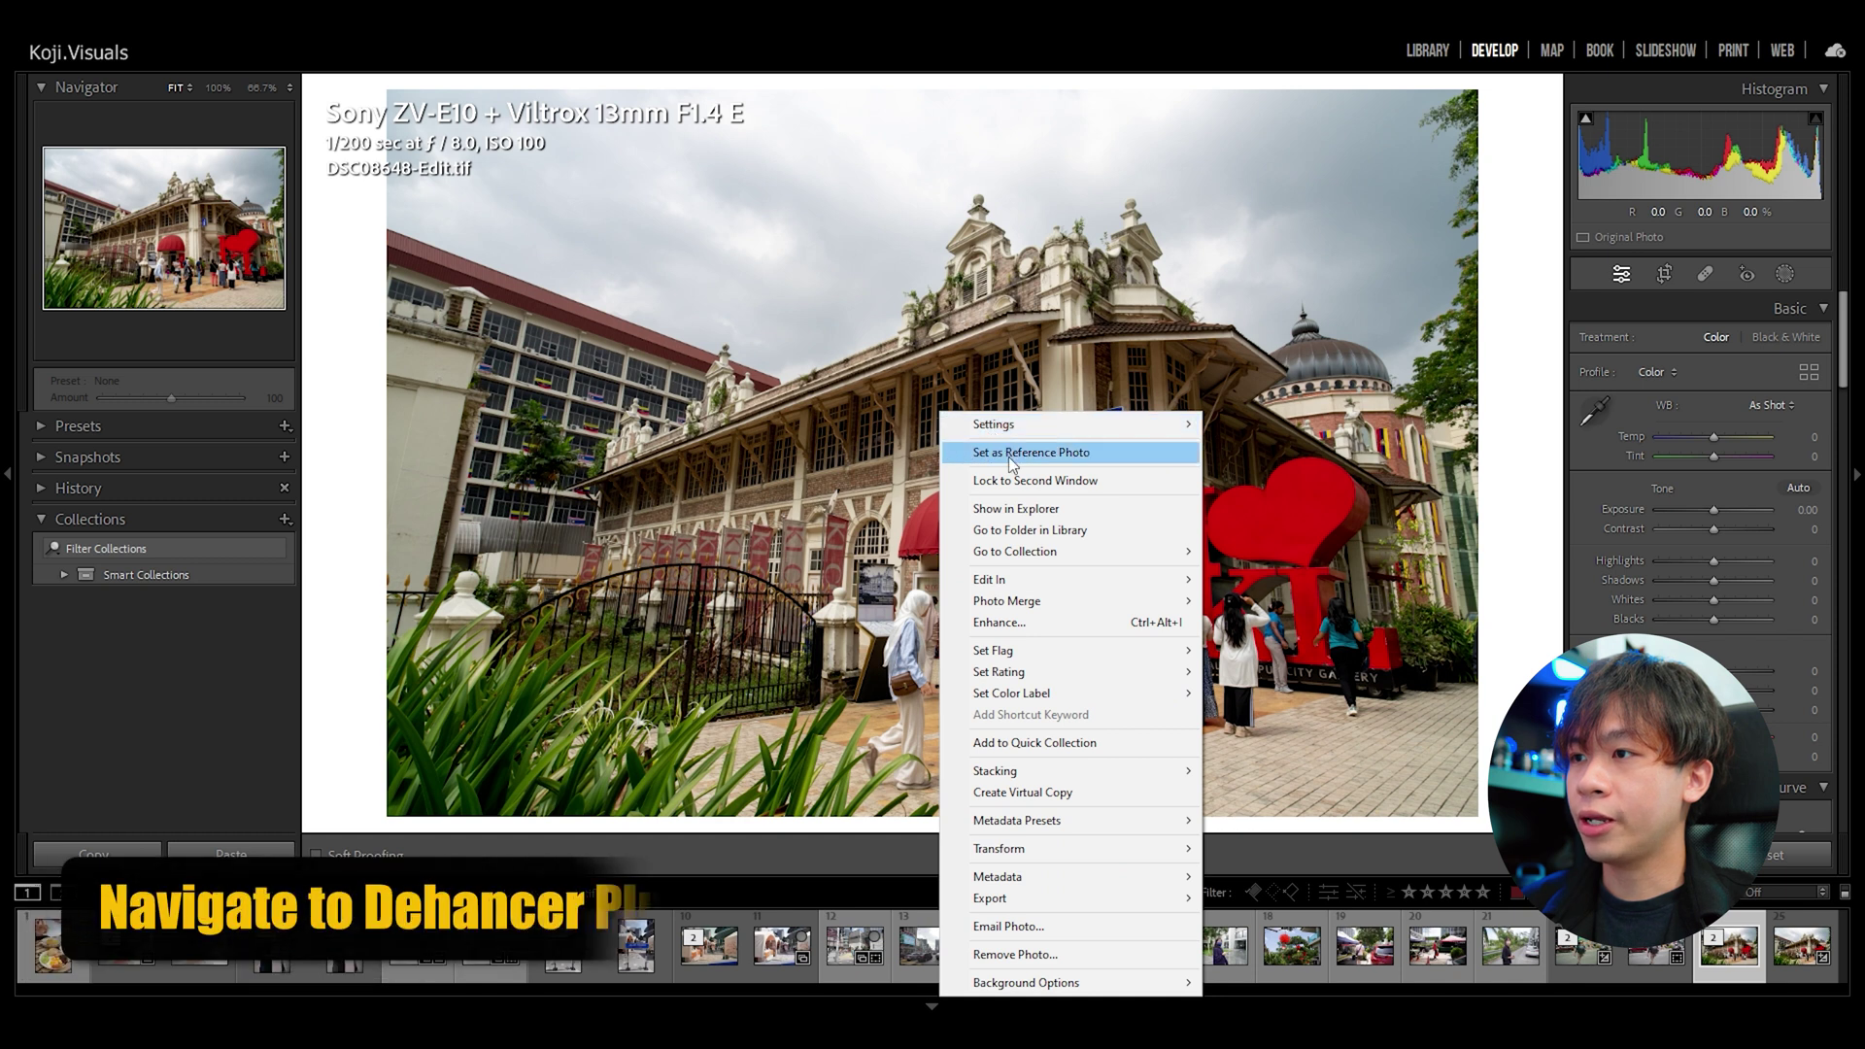
{"action": "mouse_move", "coordinate": [1021, 583]}
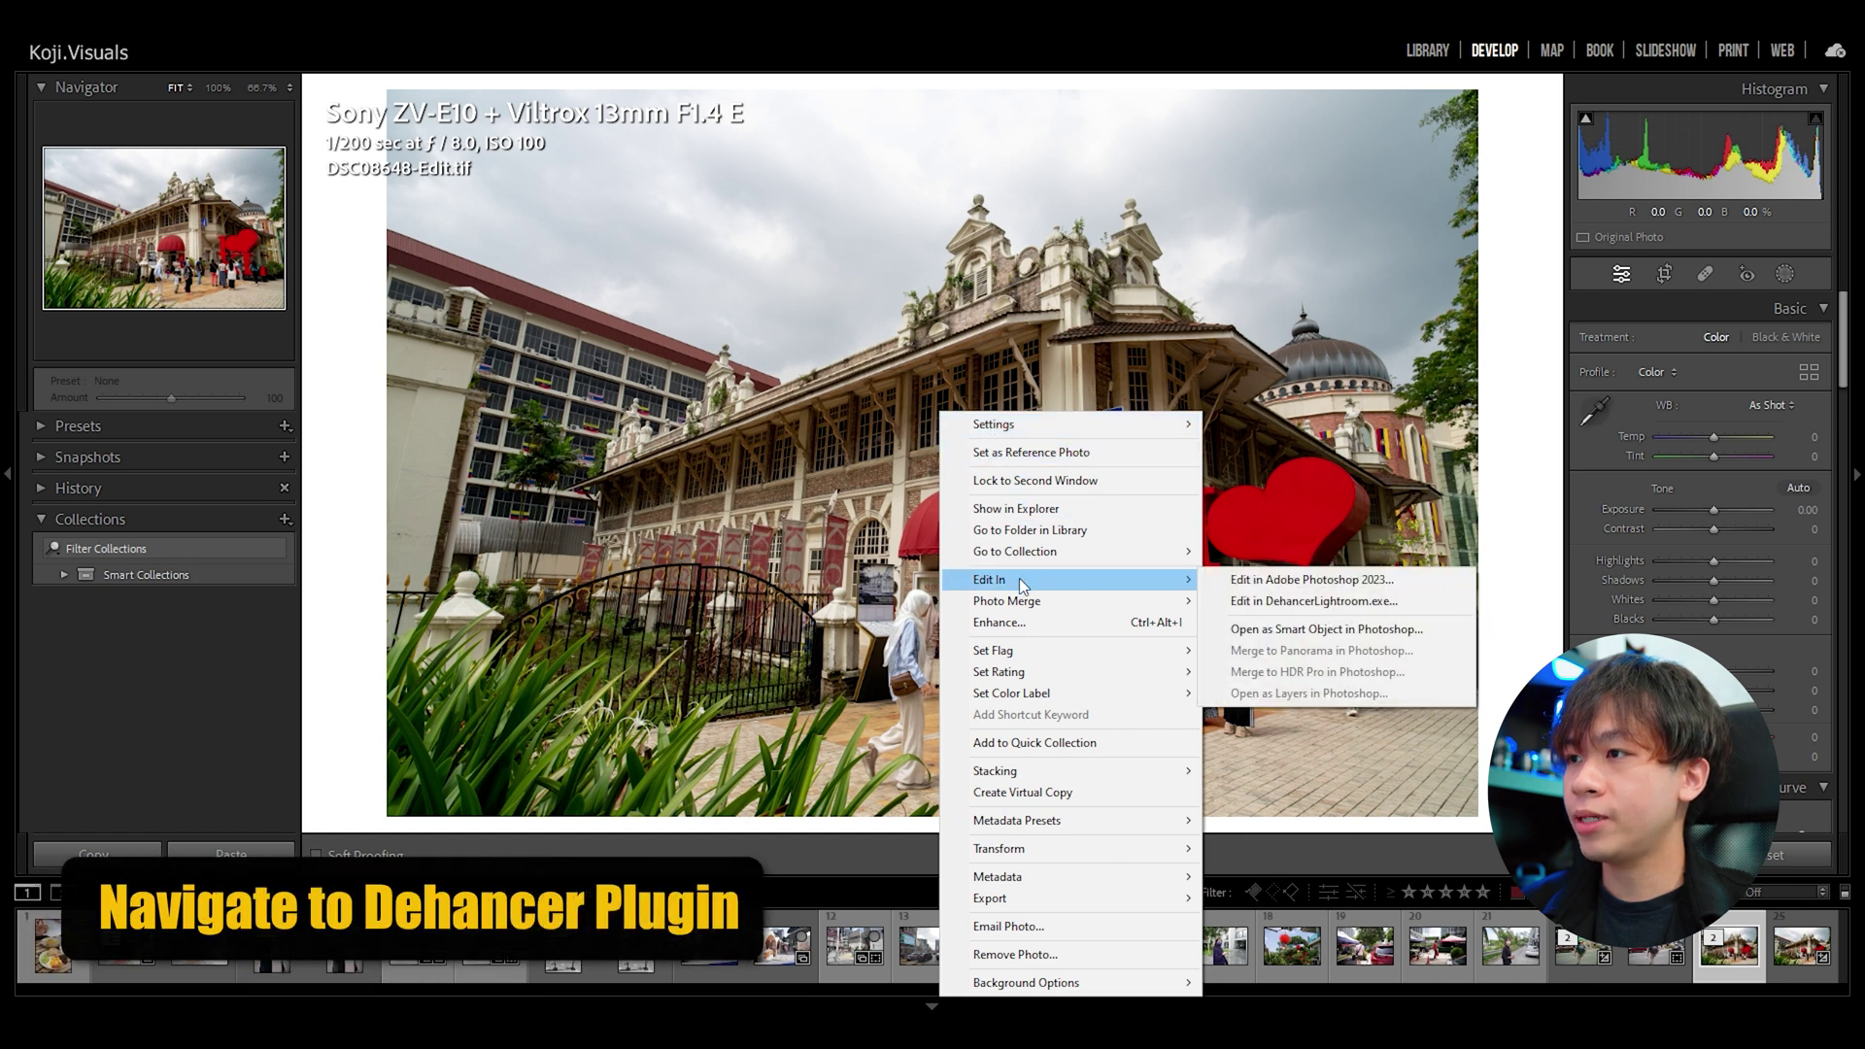
{"action": "left_click", "coordinate": [1298, 601]}
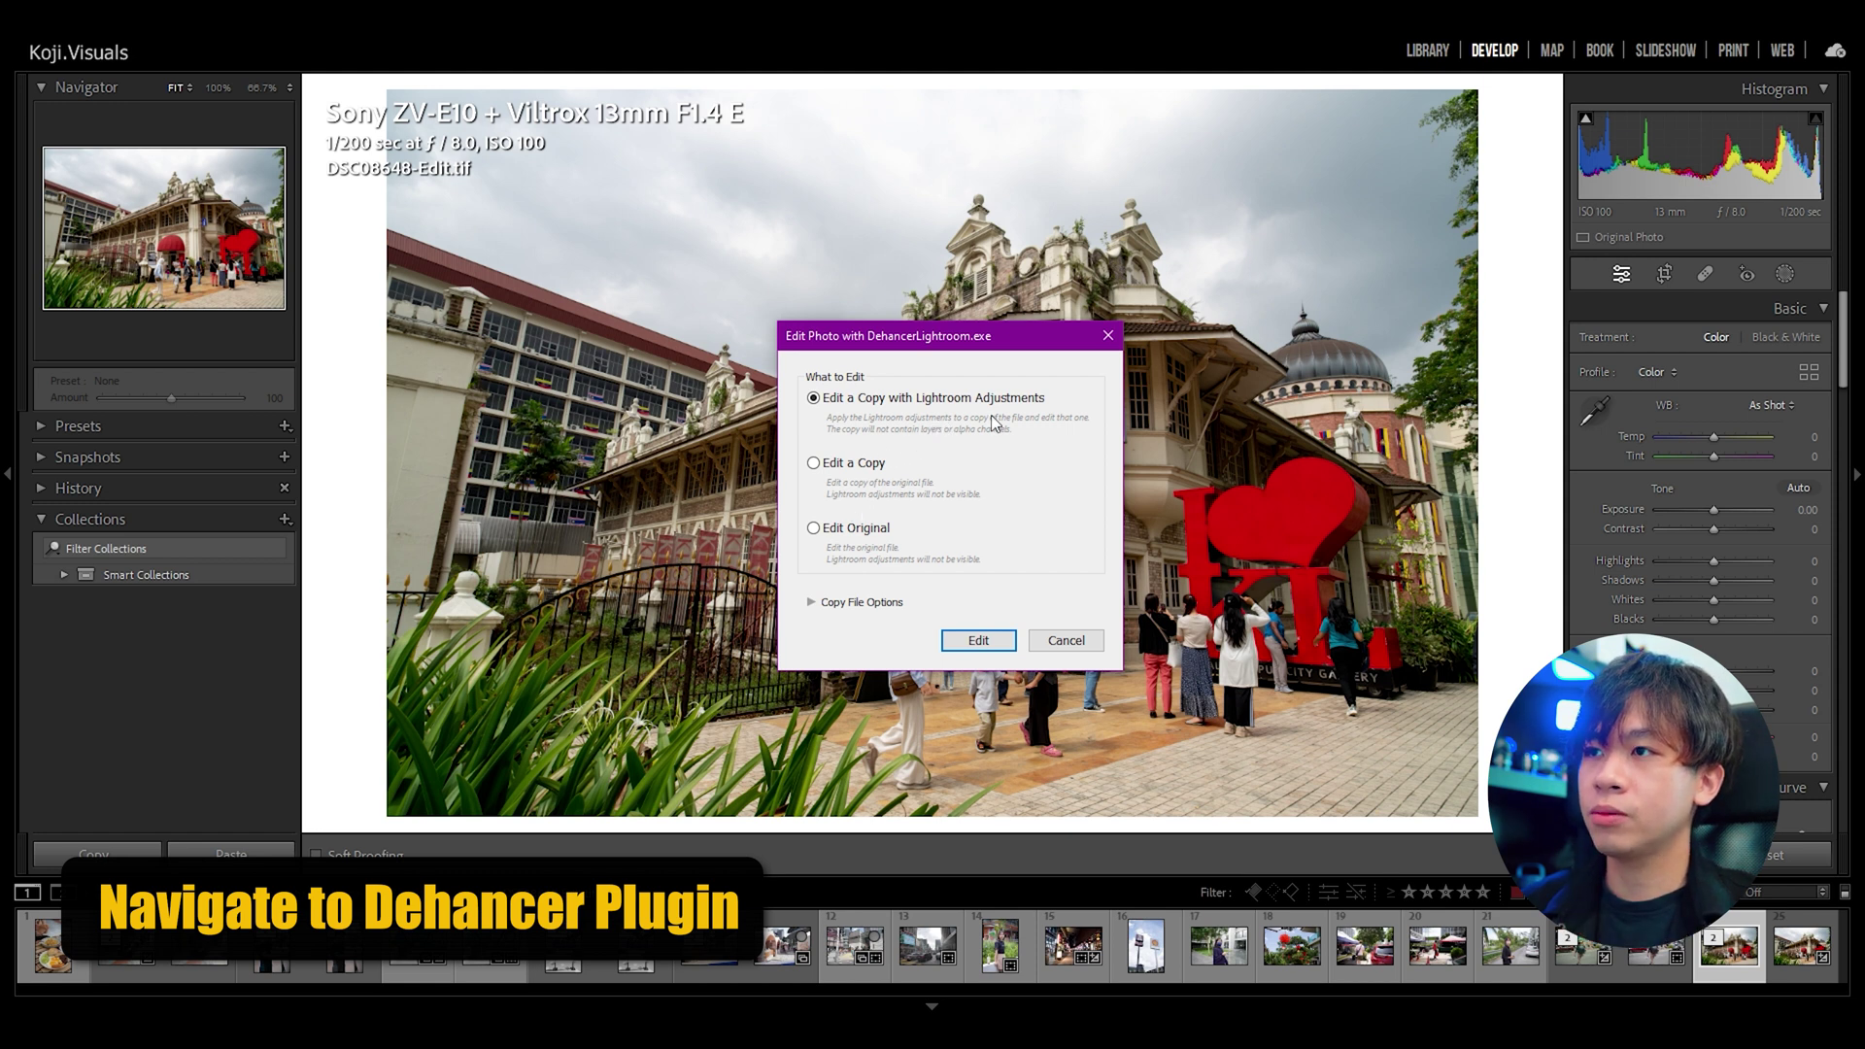
{"action": "left_click", "coordinate": [977, 640]}
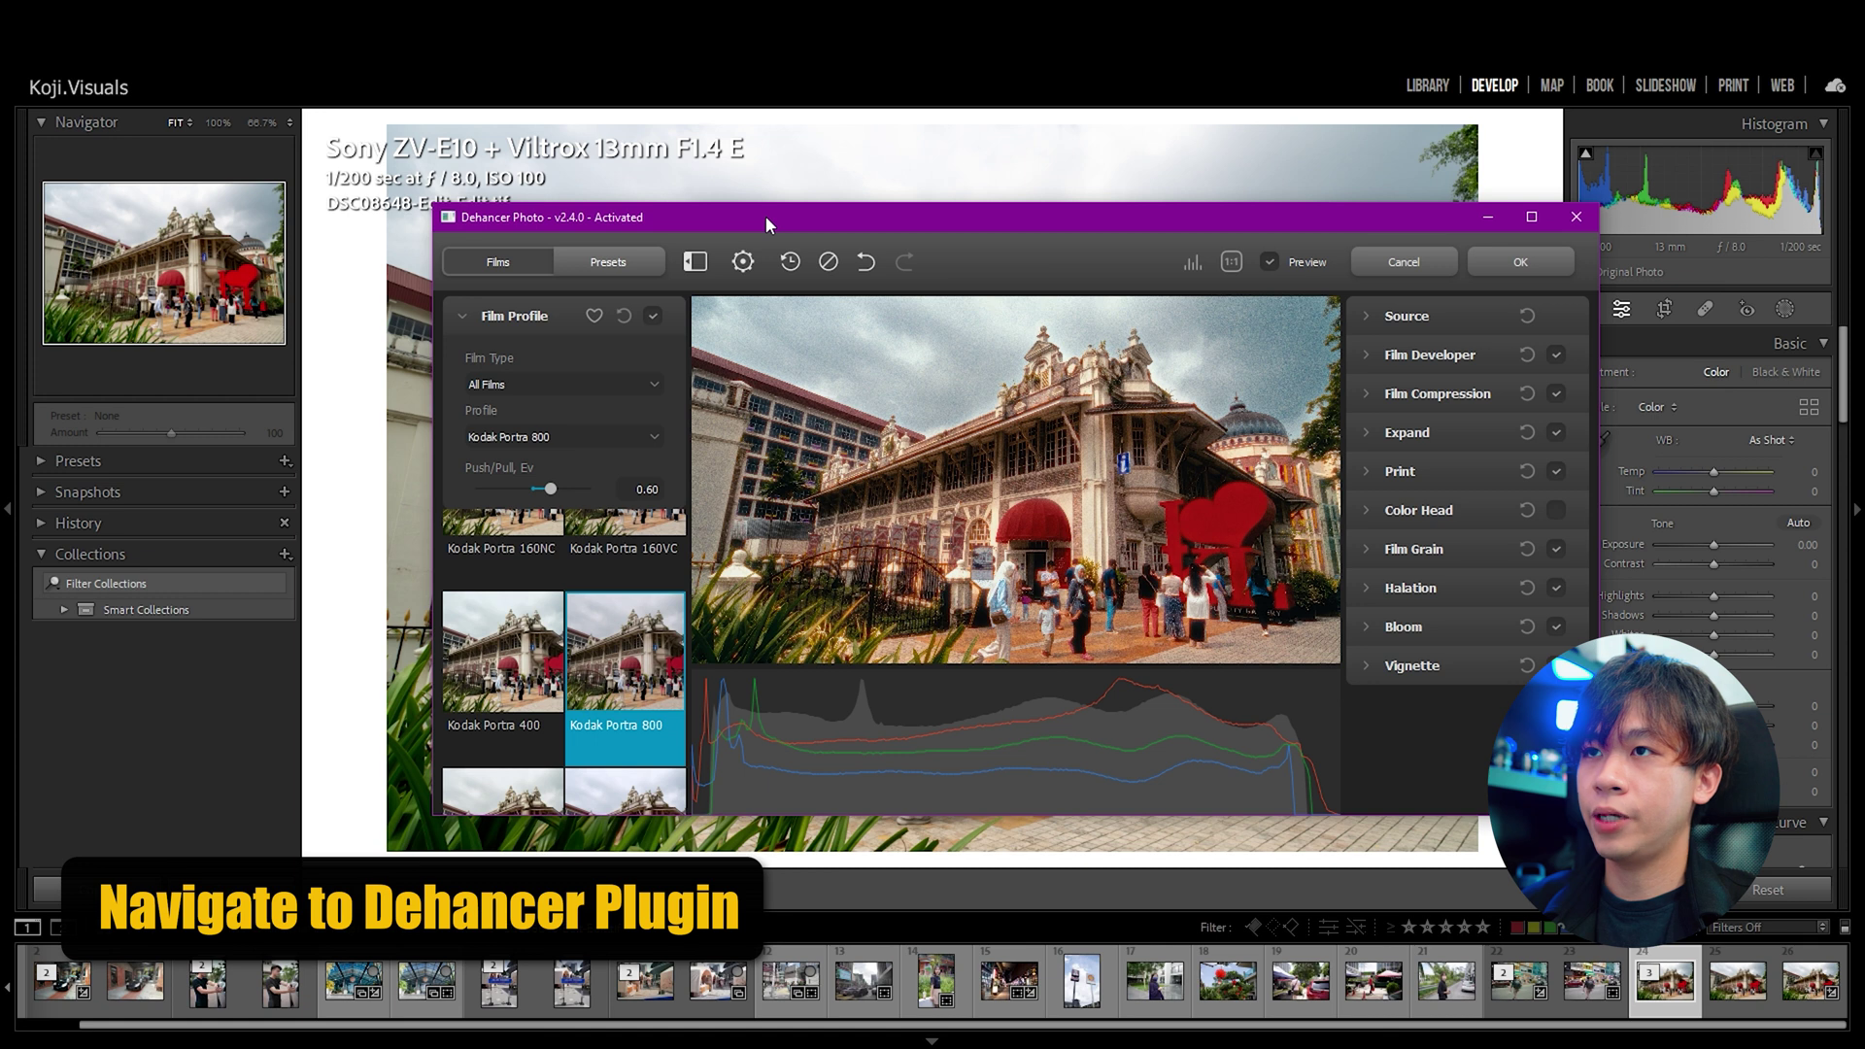
Maximise the Dehancer Photo window and reset all film settings.
{"action": "left_click_drag", "start_coordinate": [948, 250], "coordinate": [765, 181]}
{"action": "double_click", "coordinate": [765, 220]}
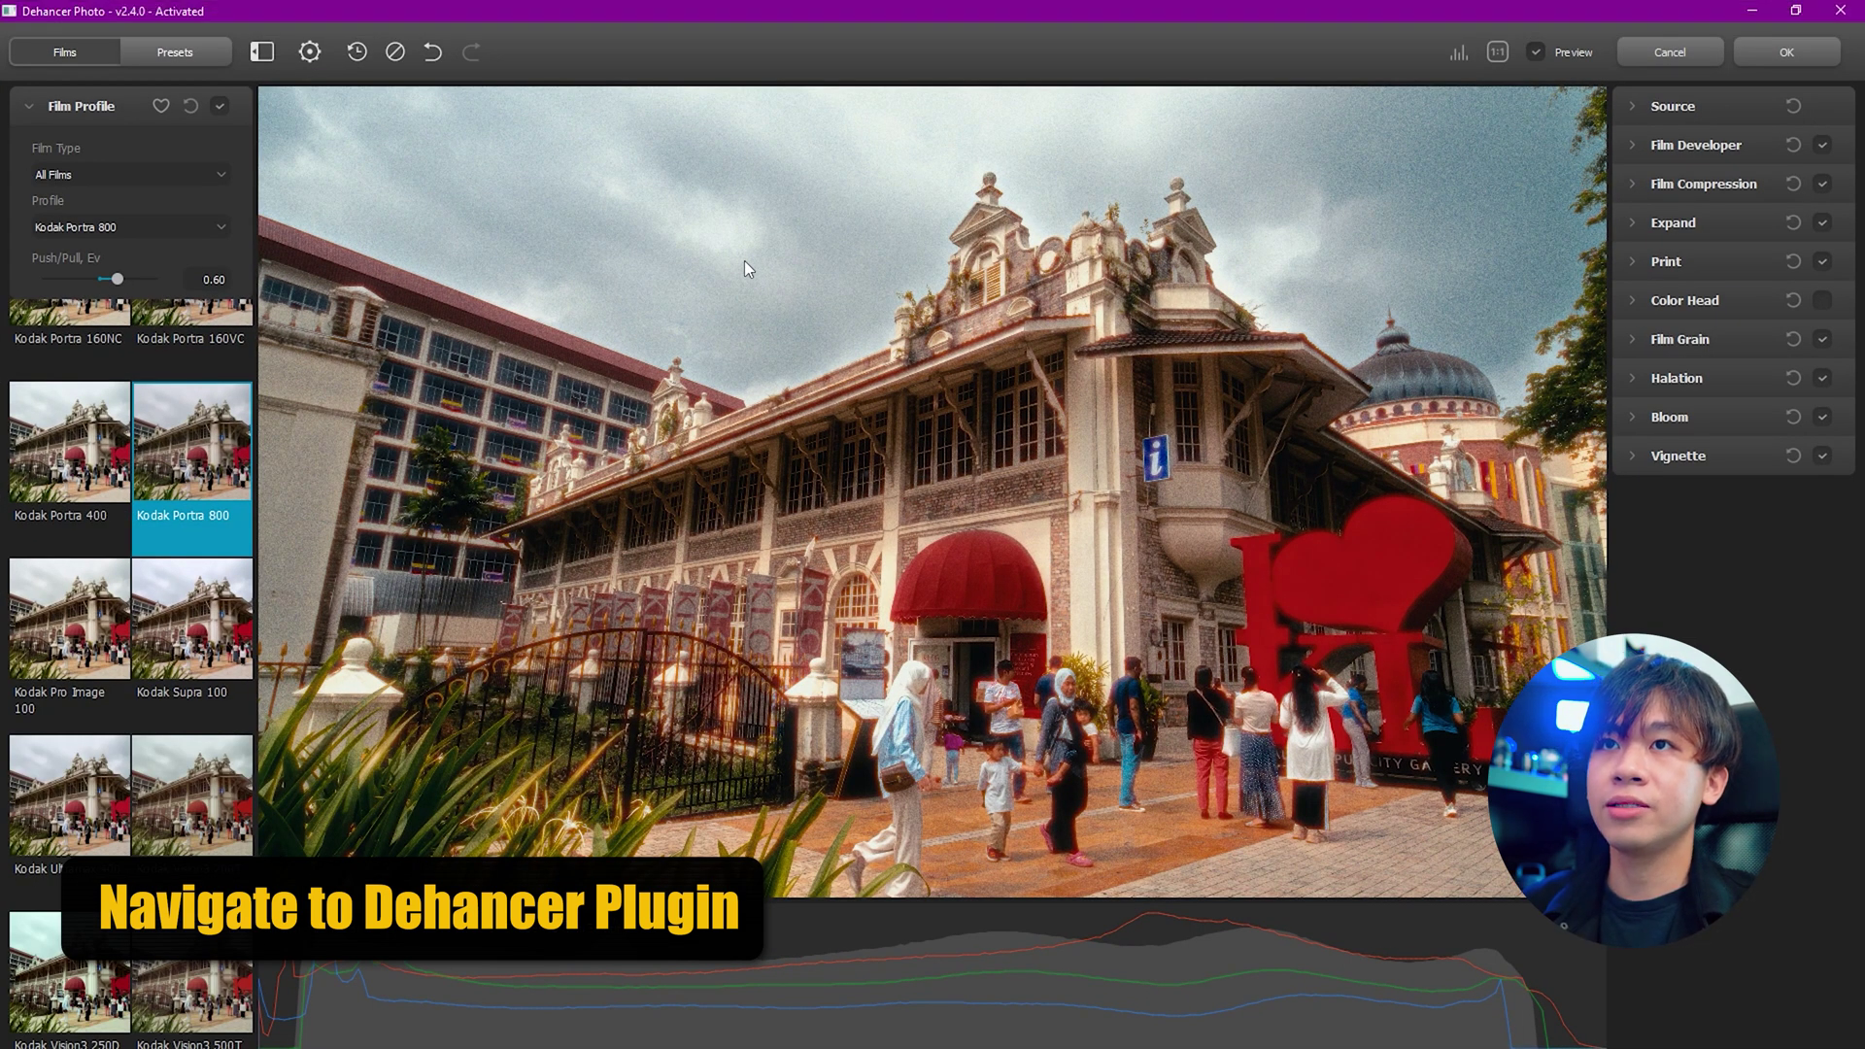
{"action": "left_click", "coordinate": [401, 53]}
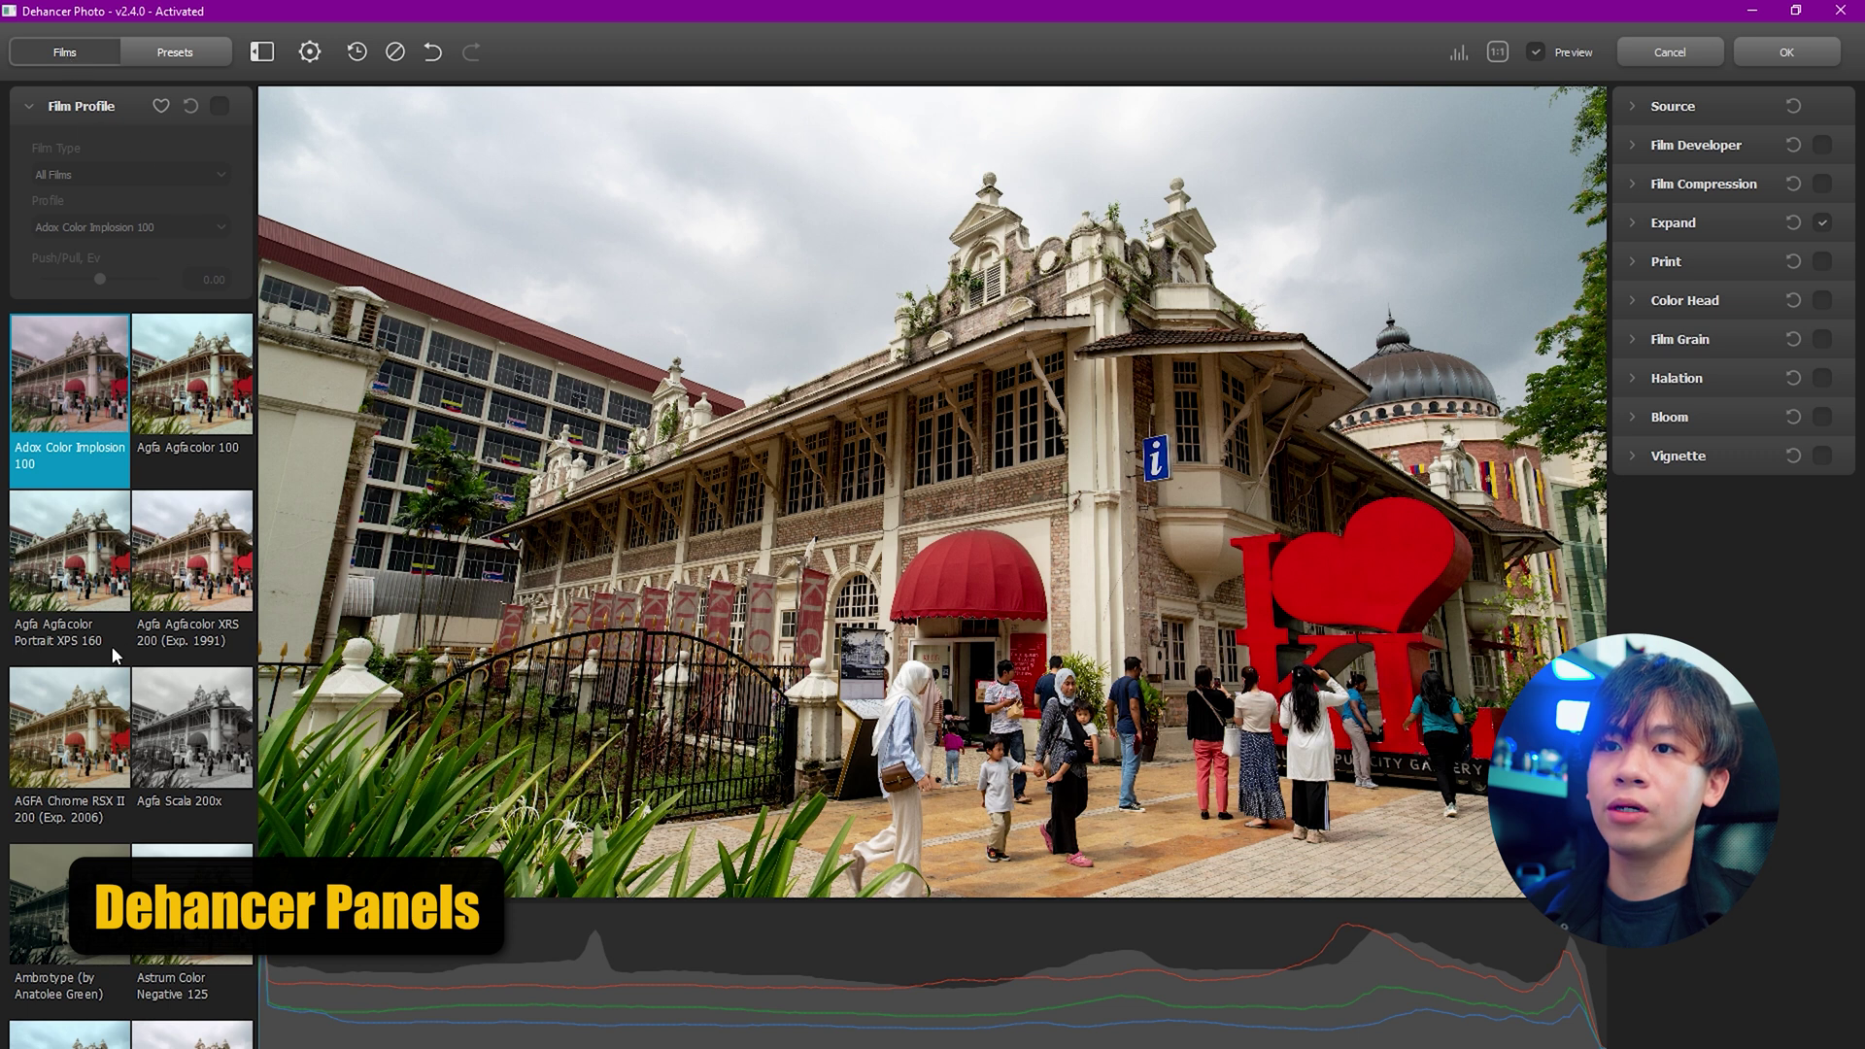
Enable the film profile and pick Fujicolor Pro 400H from the profile list.
{"action": "scroll", "coordinate": [126, 567], "scroll_direction": "down", "scroll_amount": 10}
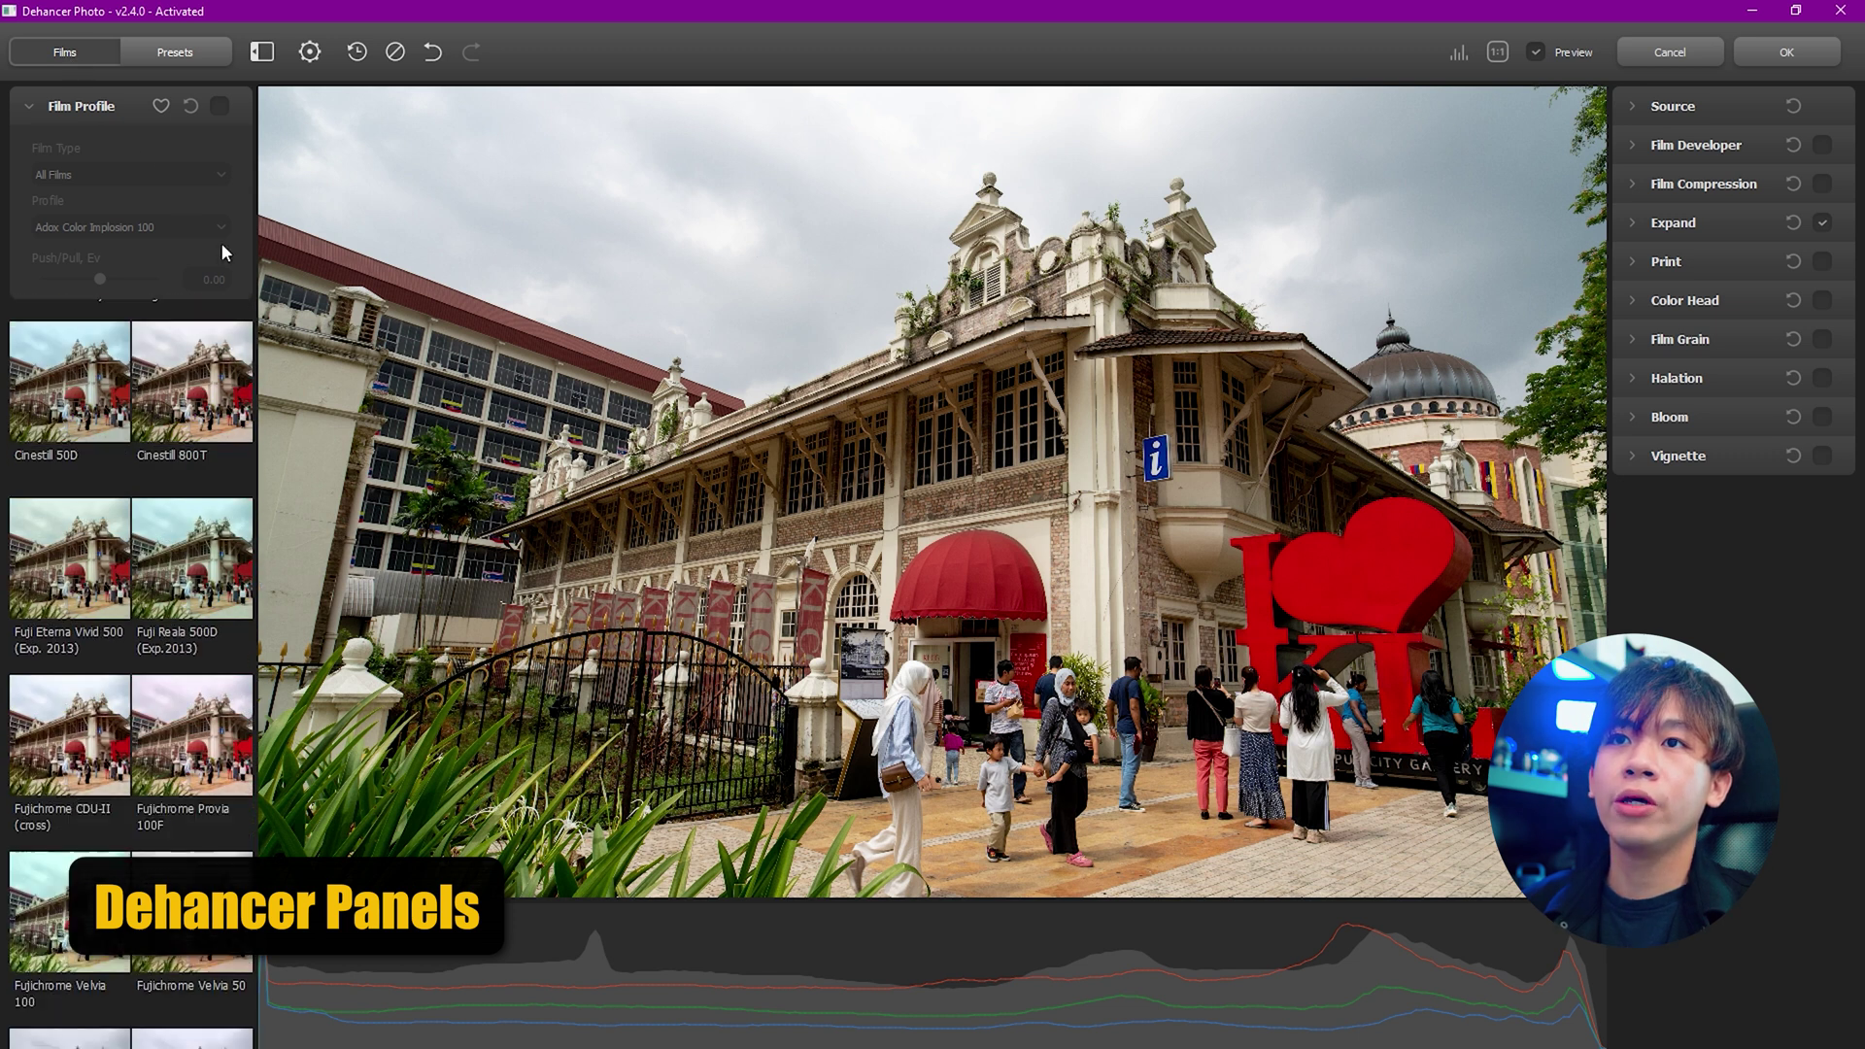
{"action": "left_click", "coordinate": [219, 105]}
{"action": "left_click", "coordinate": [185, 227]}
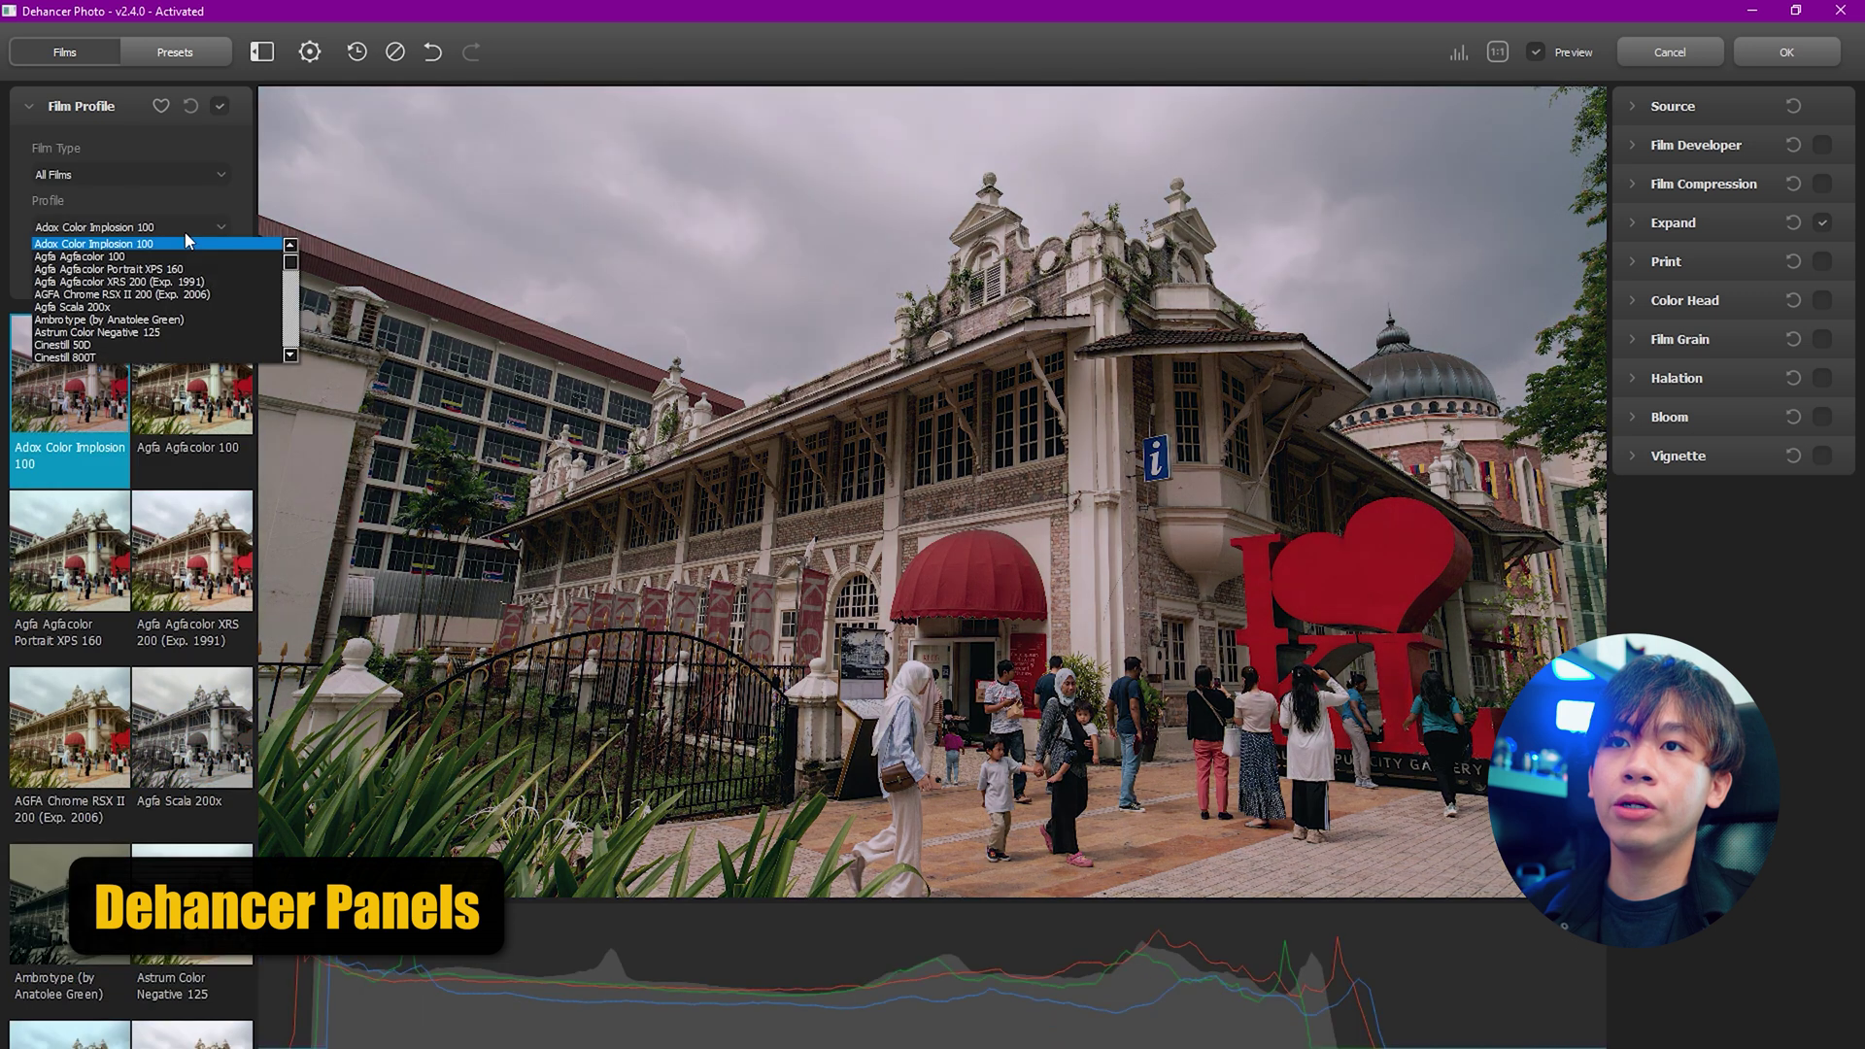
{"action": "scroll", "coordinate": [142, 325], "scroll_direction": "down", "scroll_amount": 10}
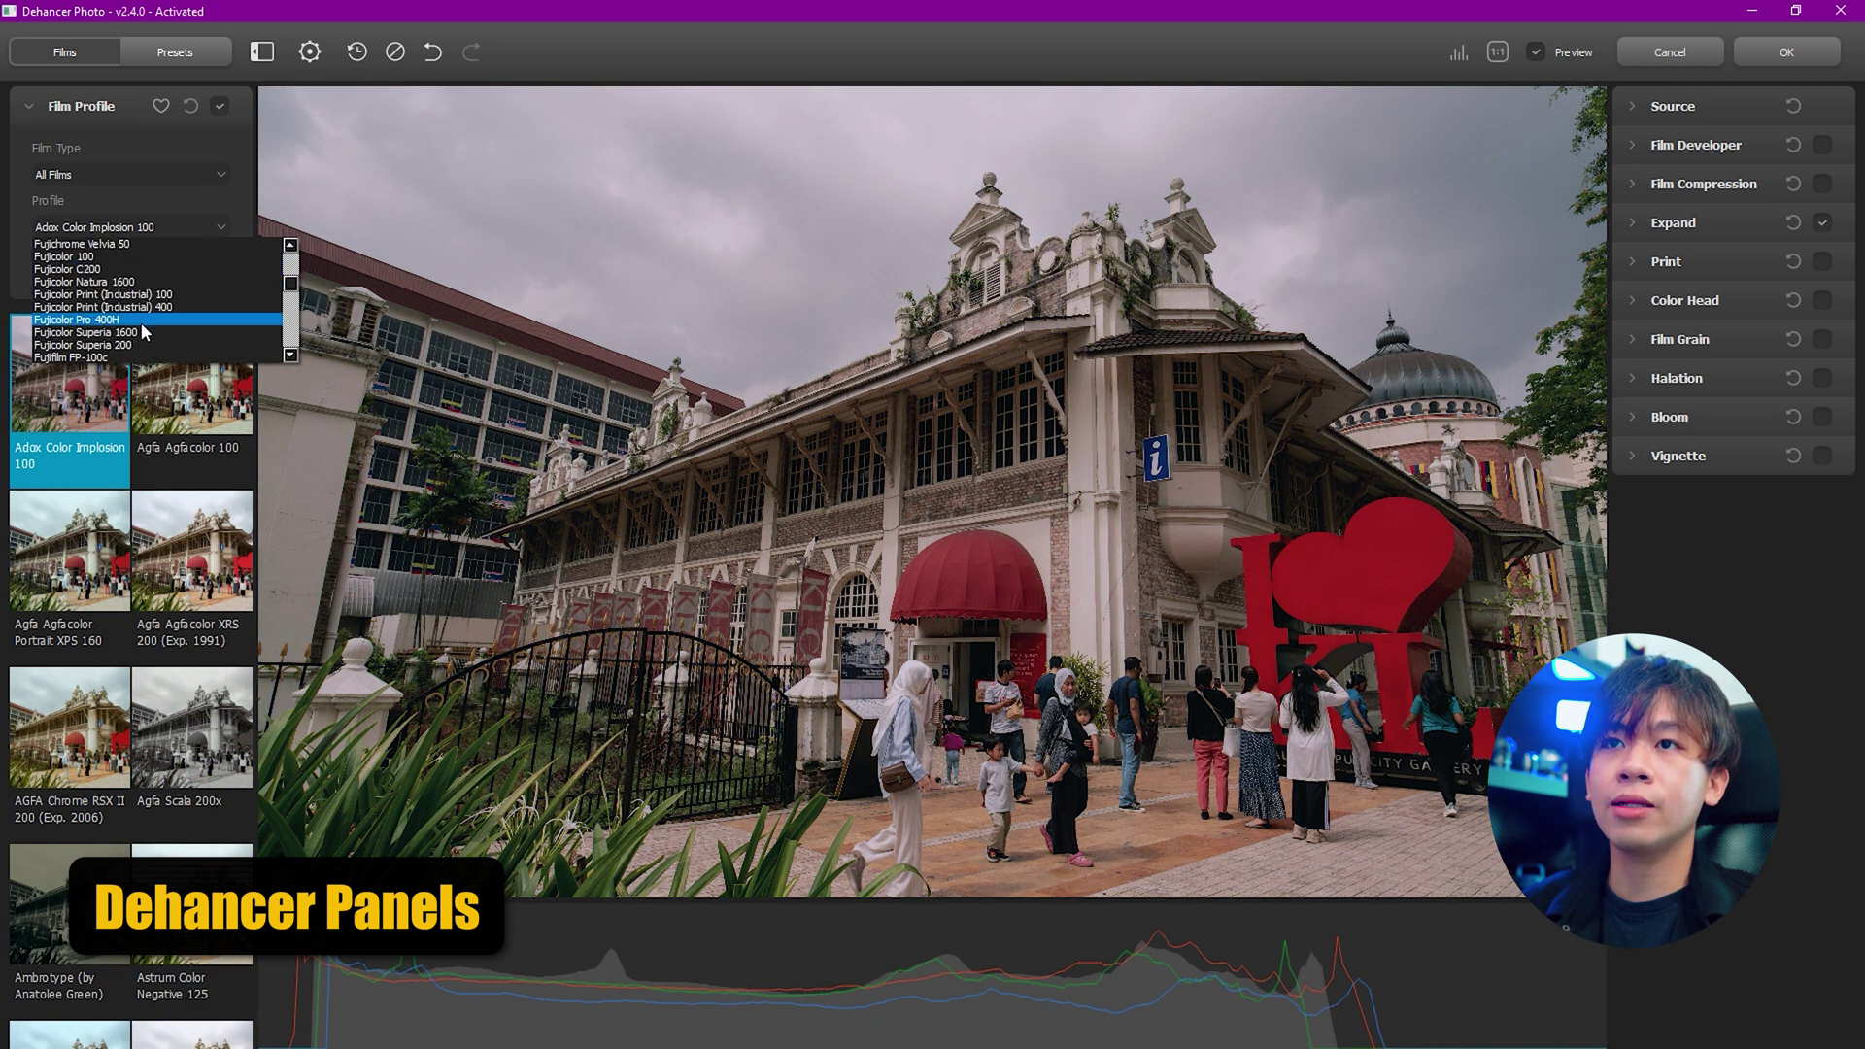
{"action": "left_click", "coordinate": [142, 320]}
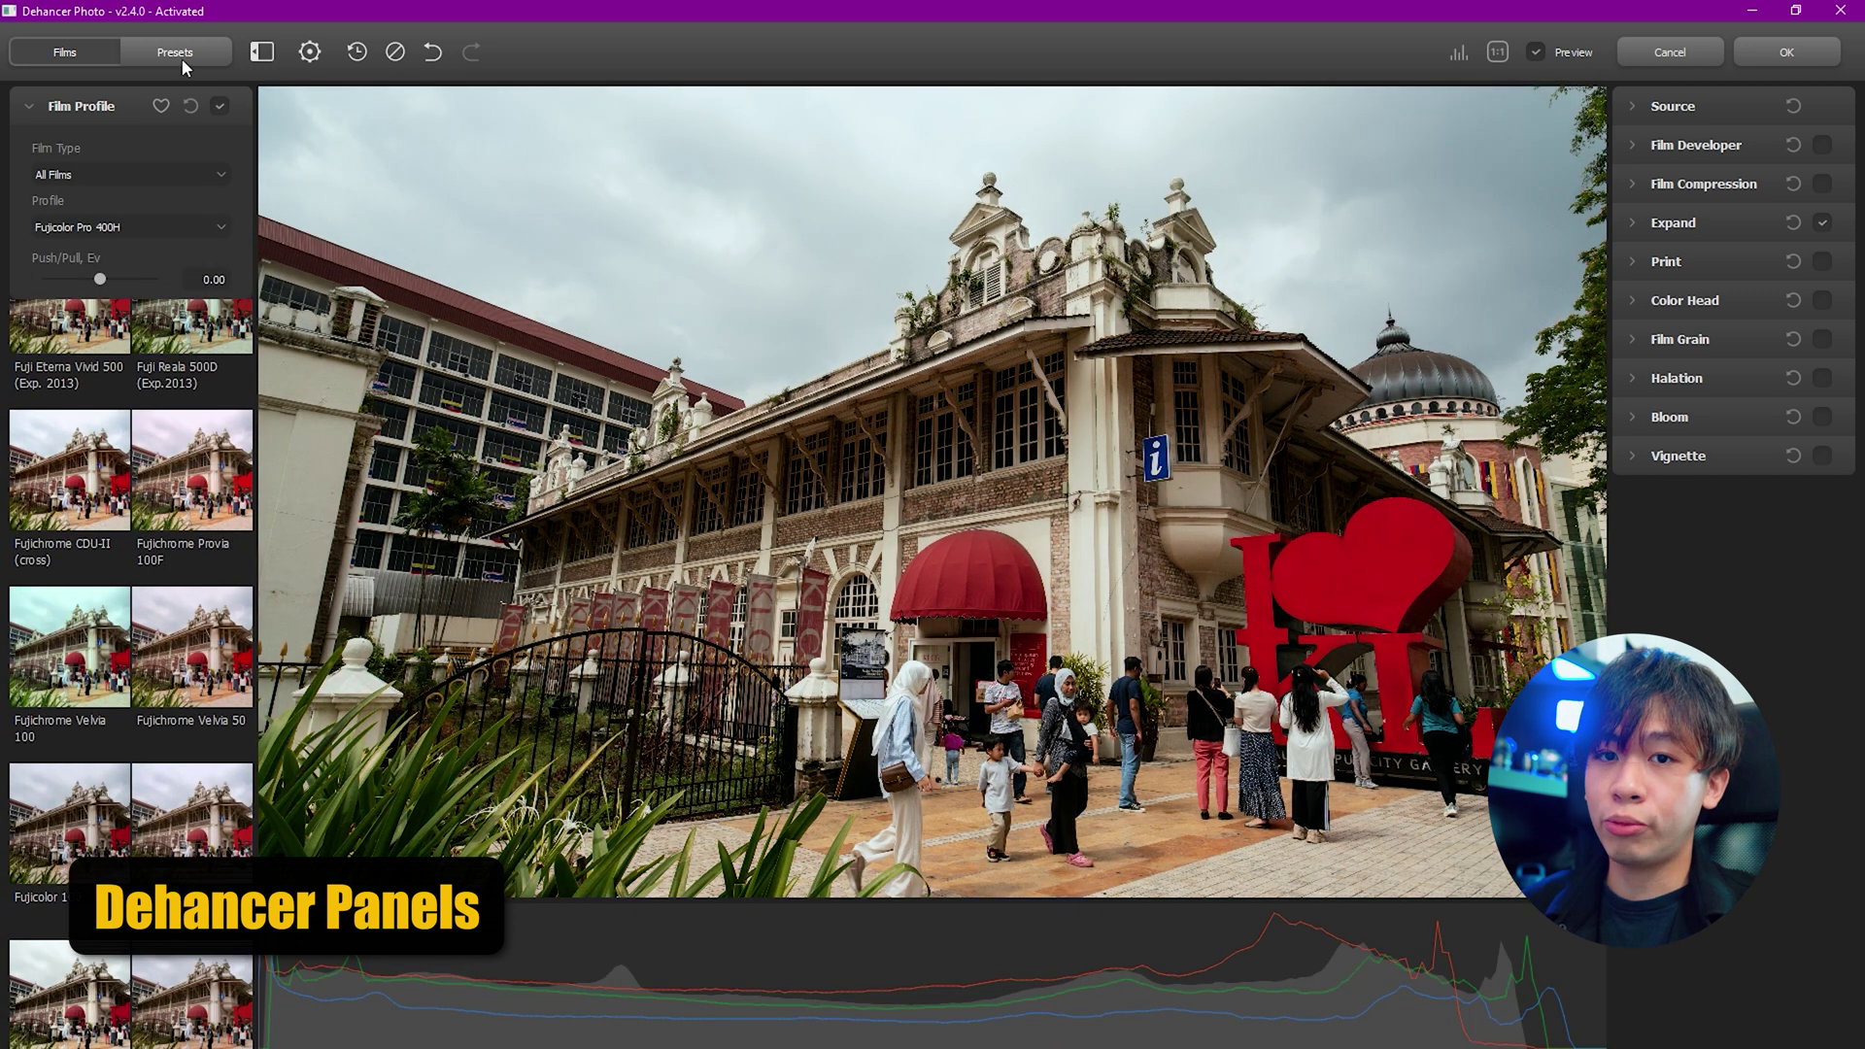
Cancel a new preset in the presets list and apply the Kodak Portra 800 (Edit) preset.
{"action": "left_click", "coordinate": [183, 56]}
{"action": "left_click", "coordinate": [131, 106]}
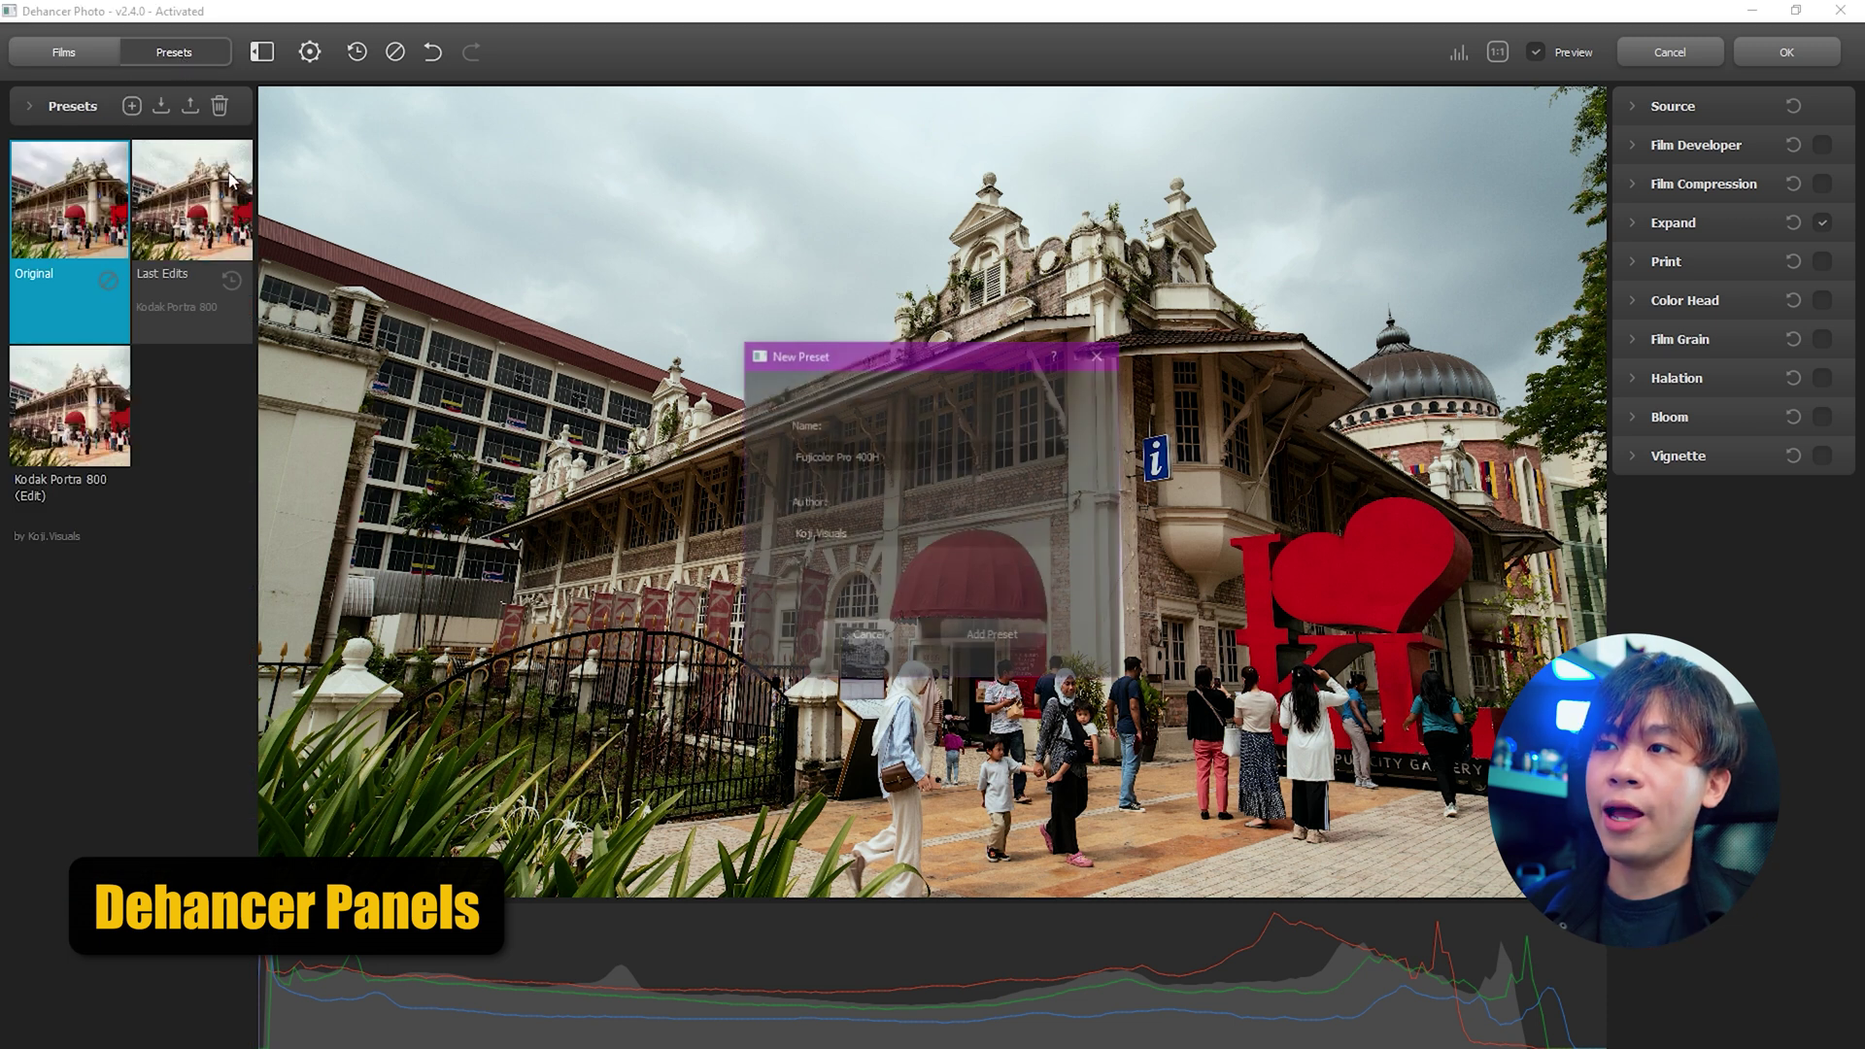
{"action": "left_click", "coordinate": [866, 629]}
{"action": "left_click", "coordinate": [114, 427]}
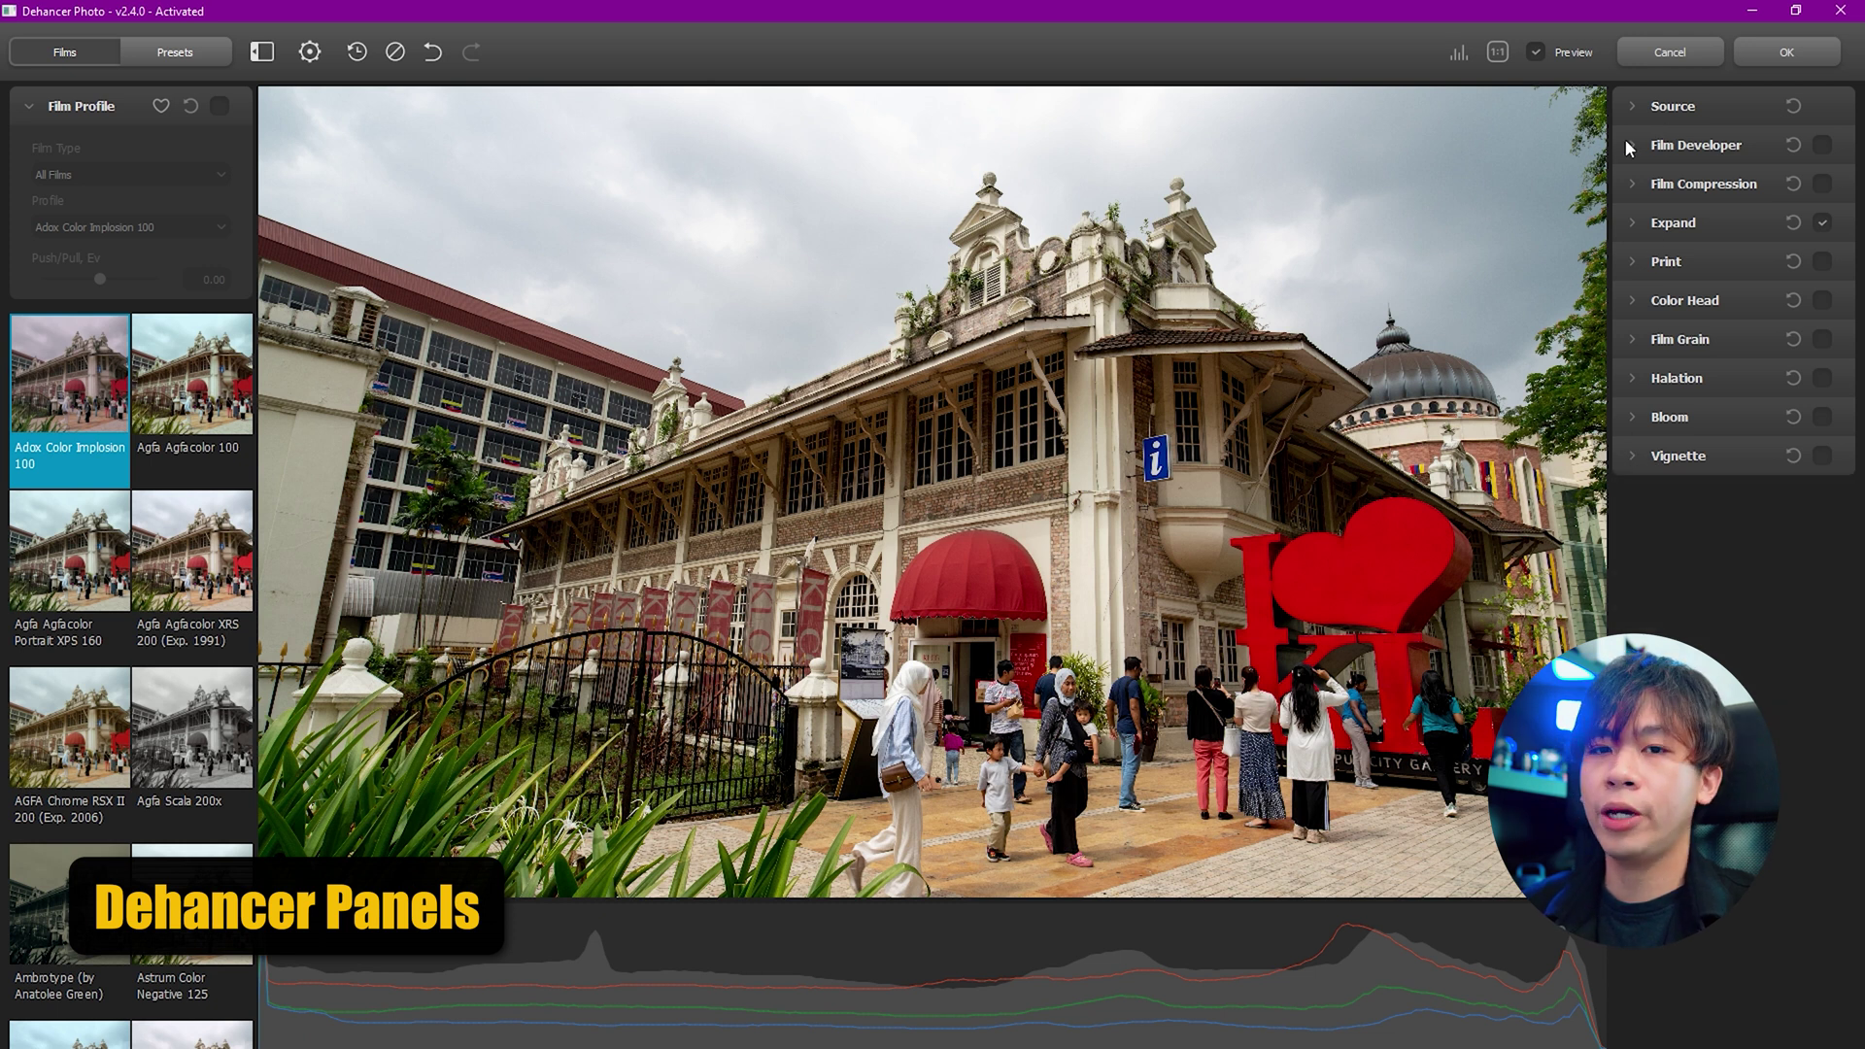
Hide and restore the film browser, then open and close the plugin settings.
{"action": "left_click", "coordinate": [262, 53]}
{"action": "left_click", "coordinate": [263, 53]}
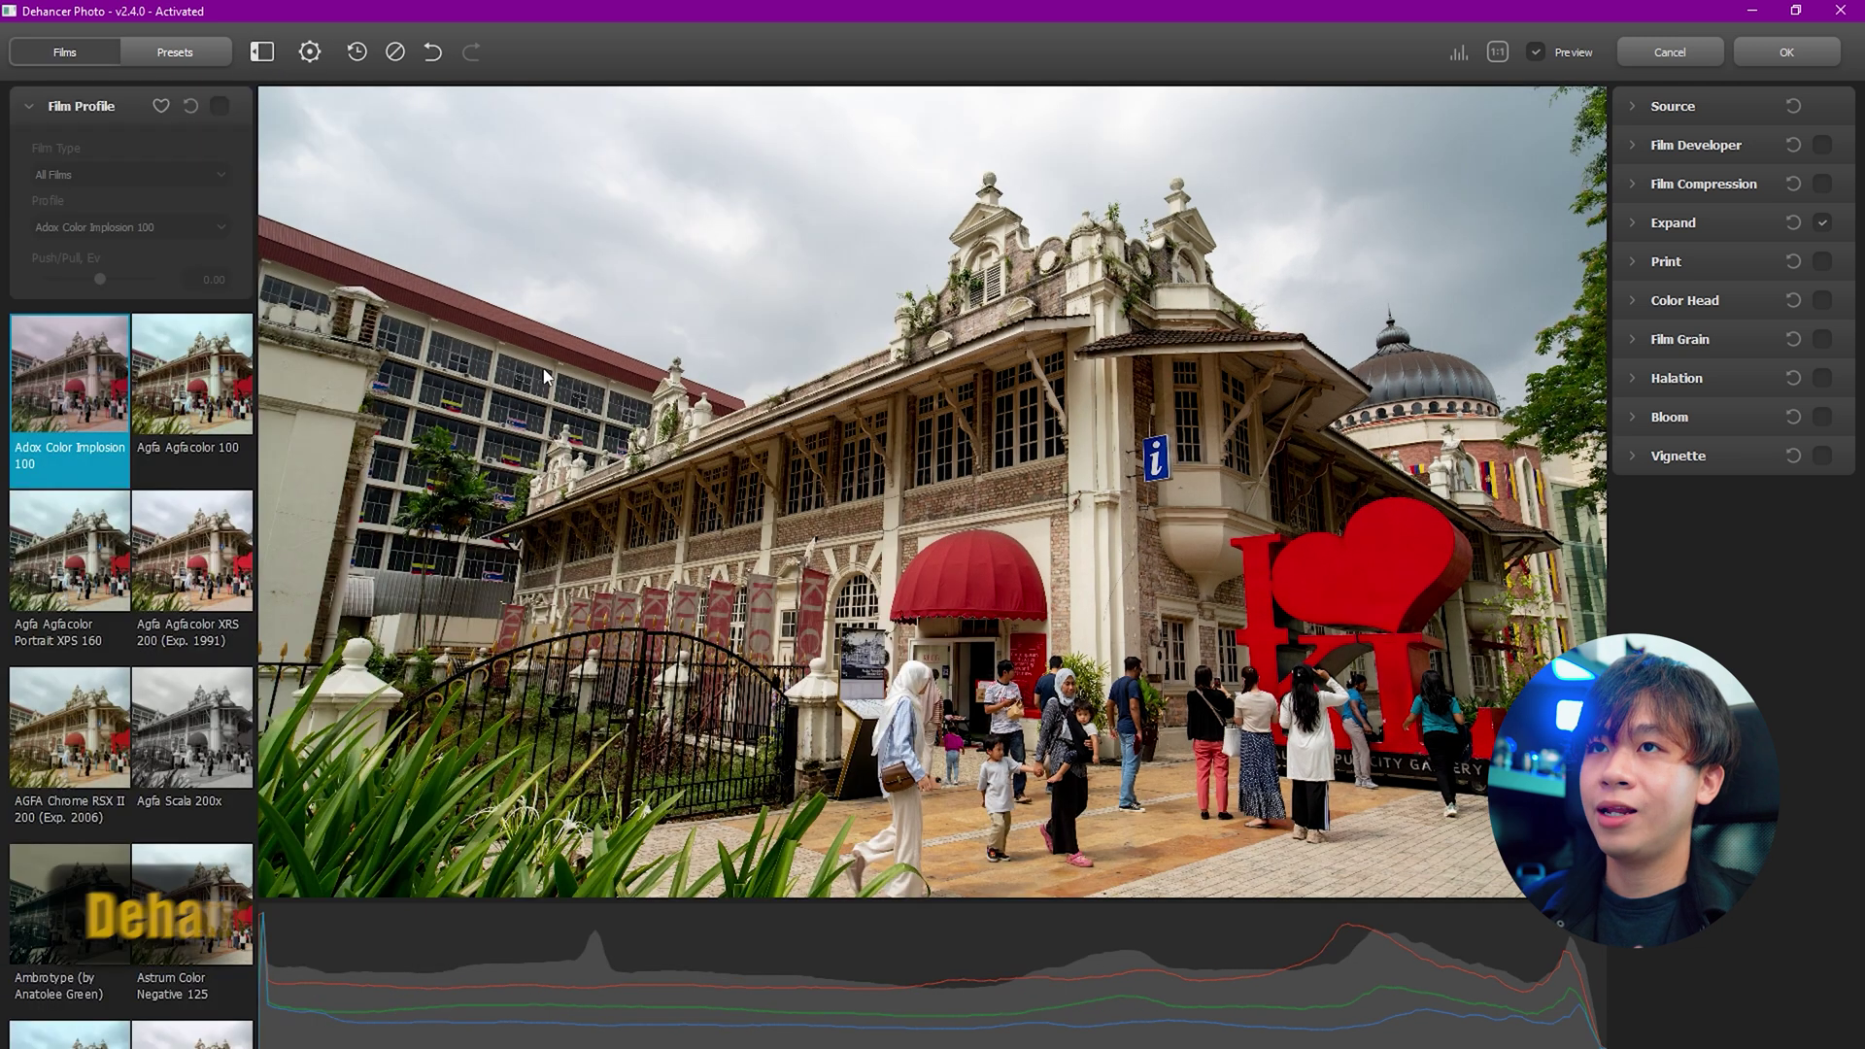
{"action": "left_click", "coordinate": [309, 54]}
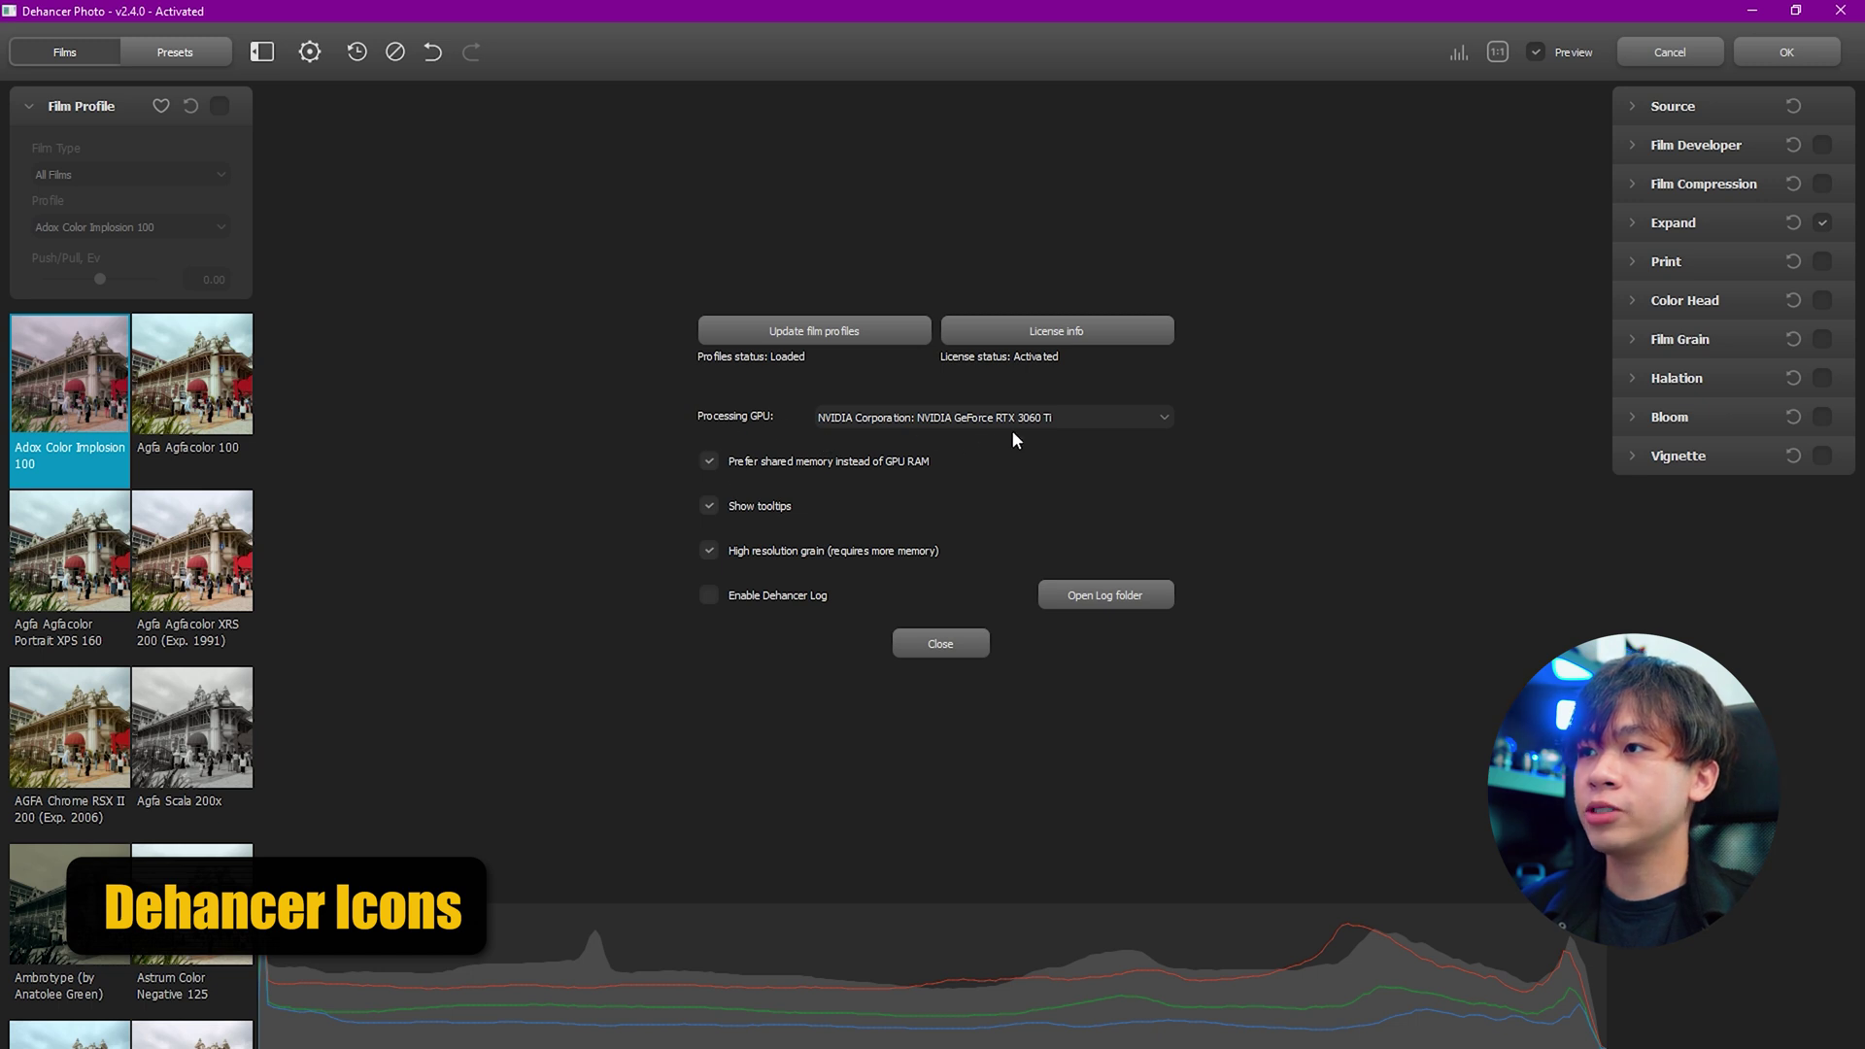
{"action": "left_click", "coordinate": [940, 643]}
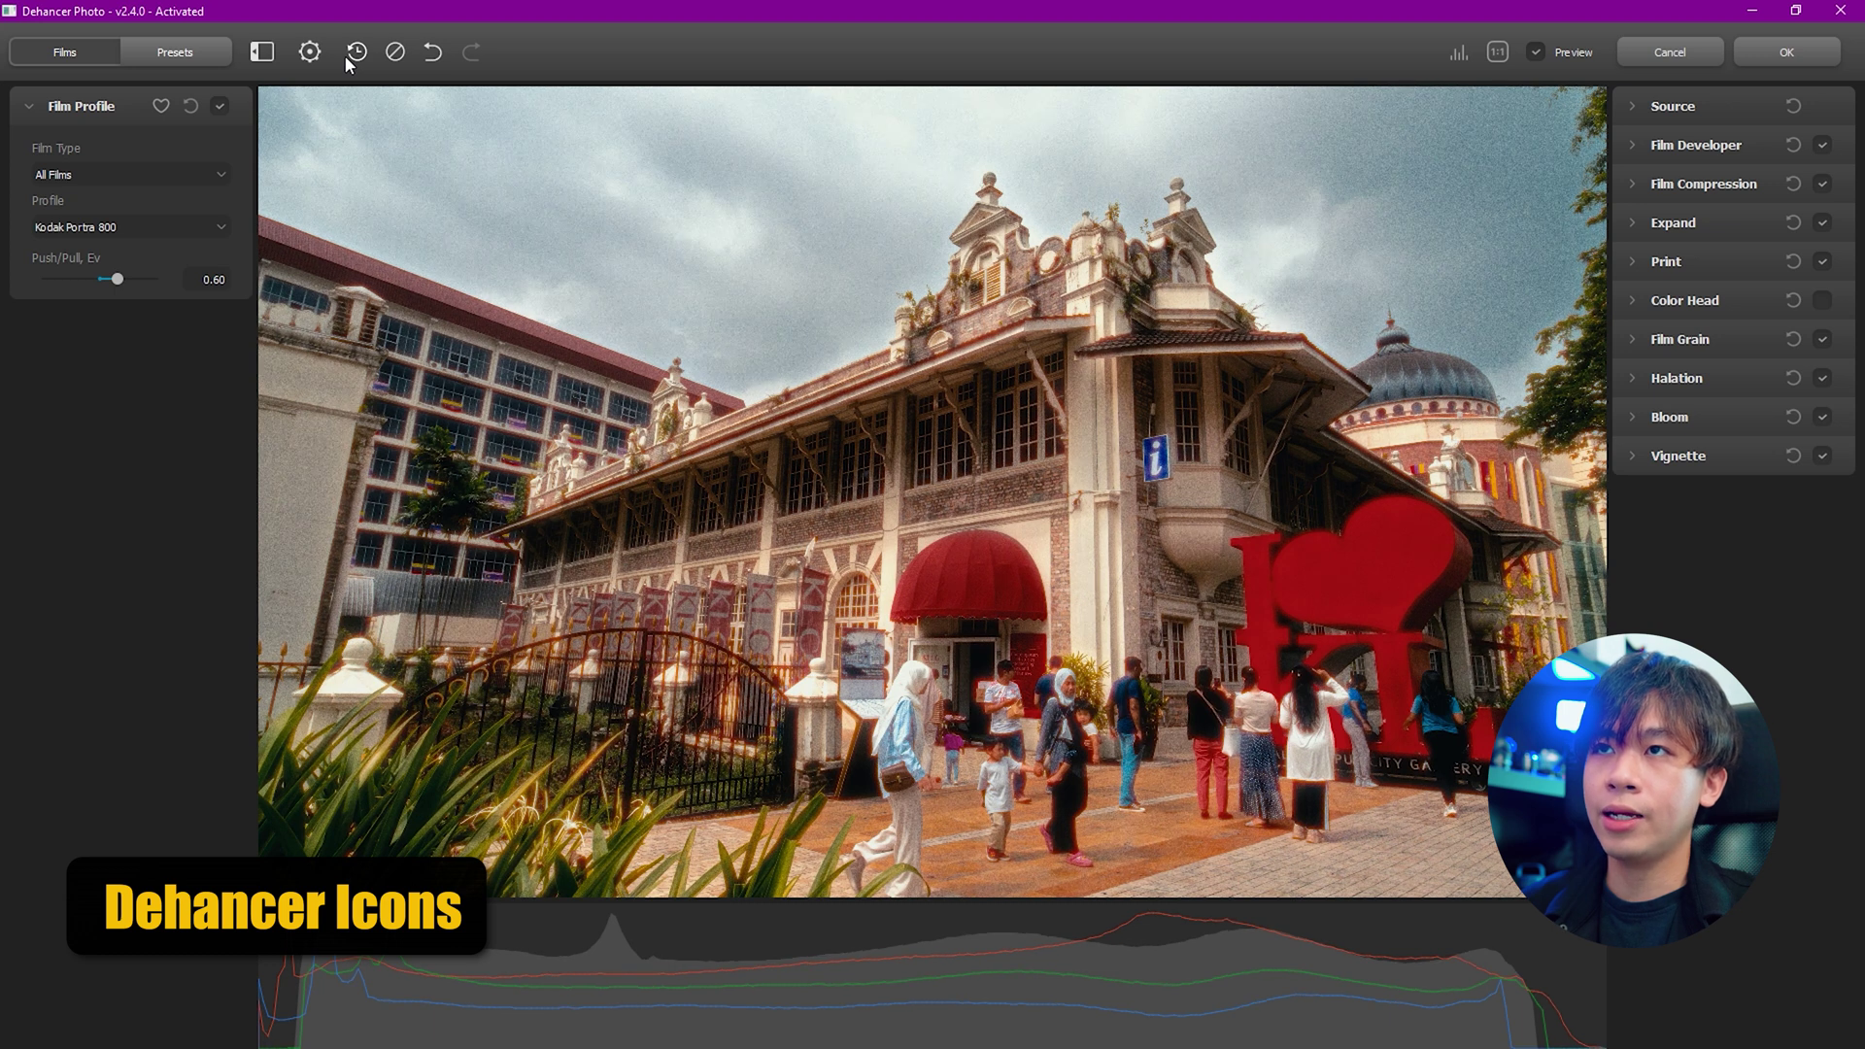
Reset all settings to defaults and check the photo at 1:1 before fitting it back.
{"action": "left_click", "coordinate": [394, 57]}
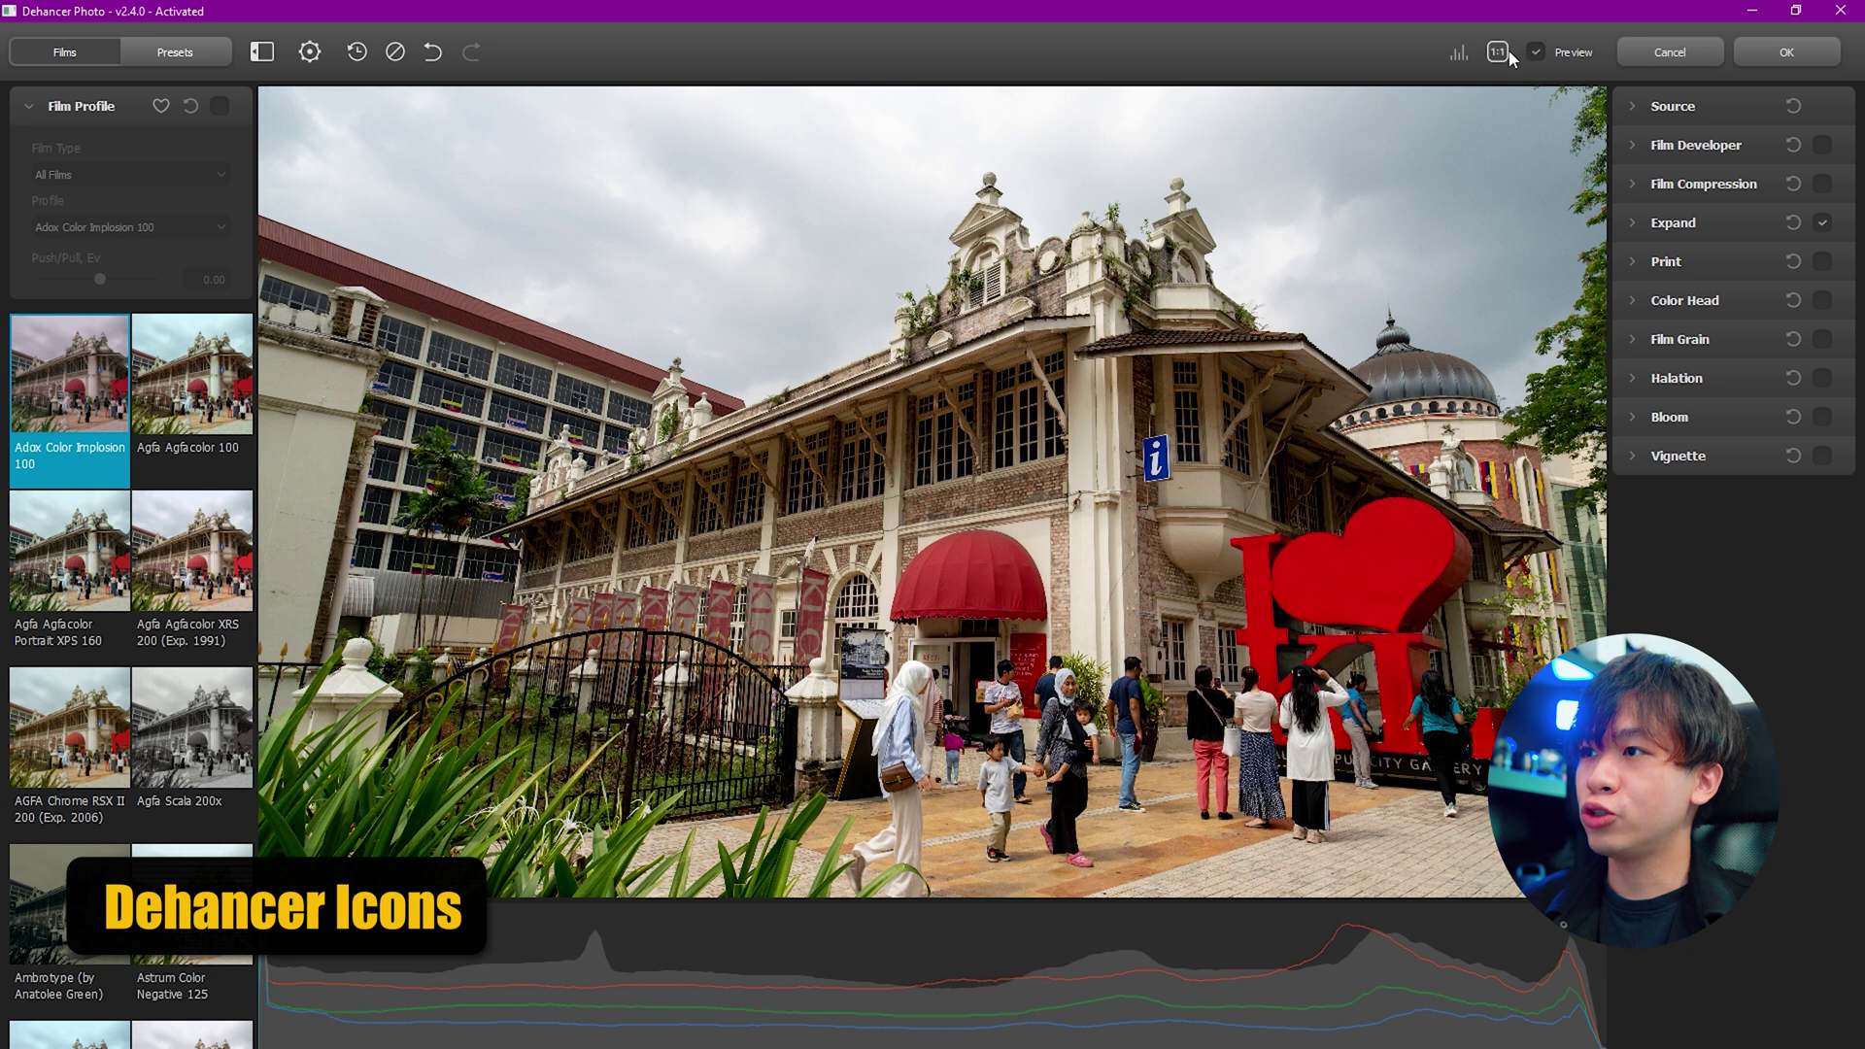
{"action": "left_click", "coordinate": [1497, 51]}
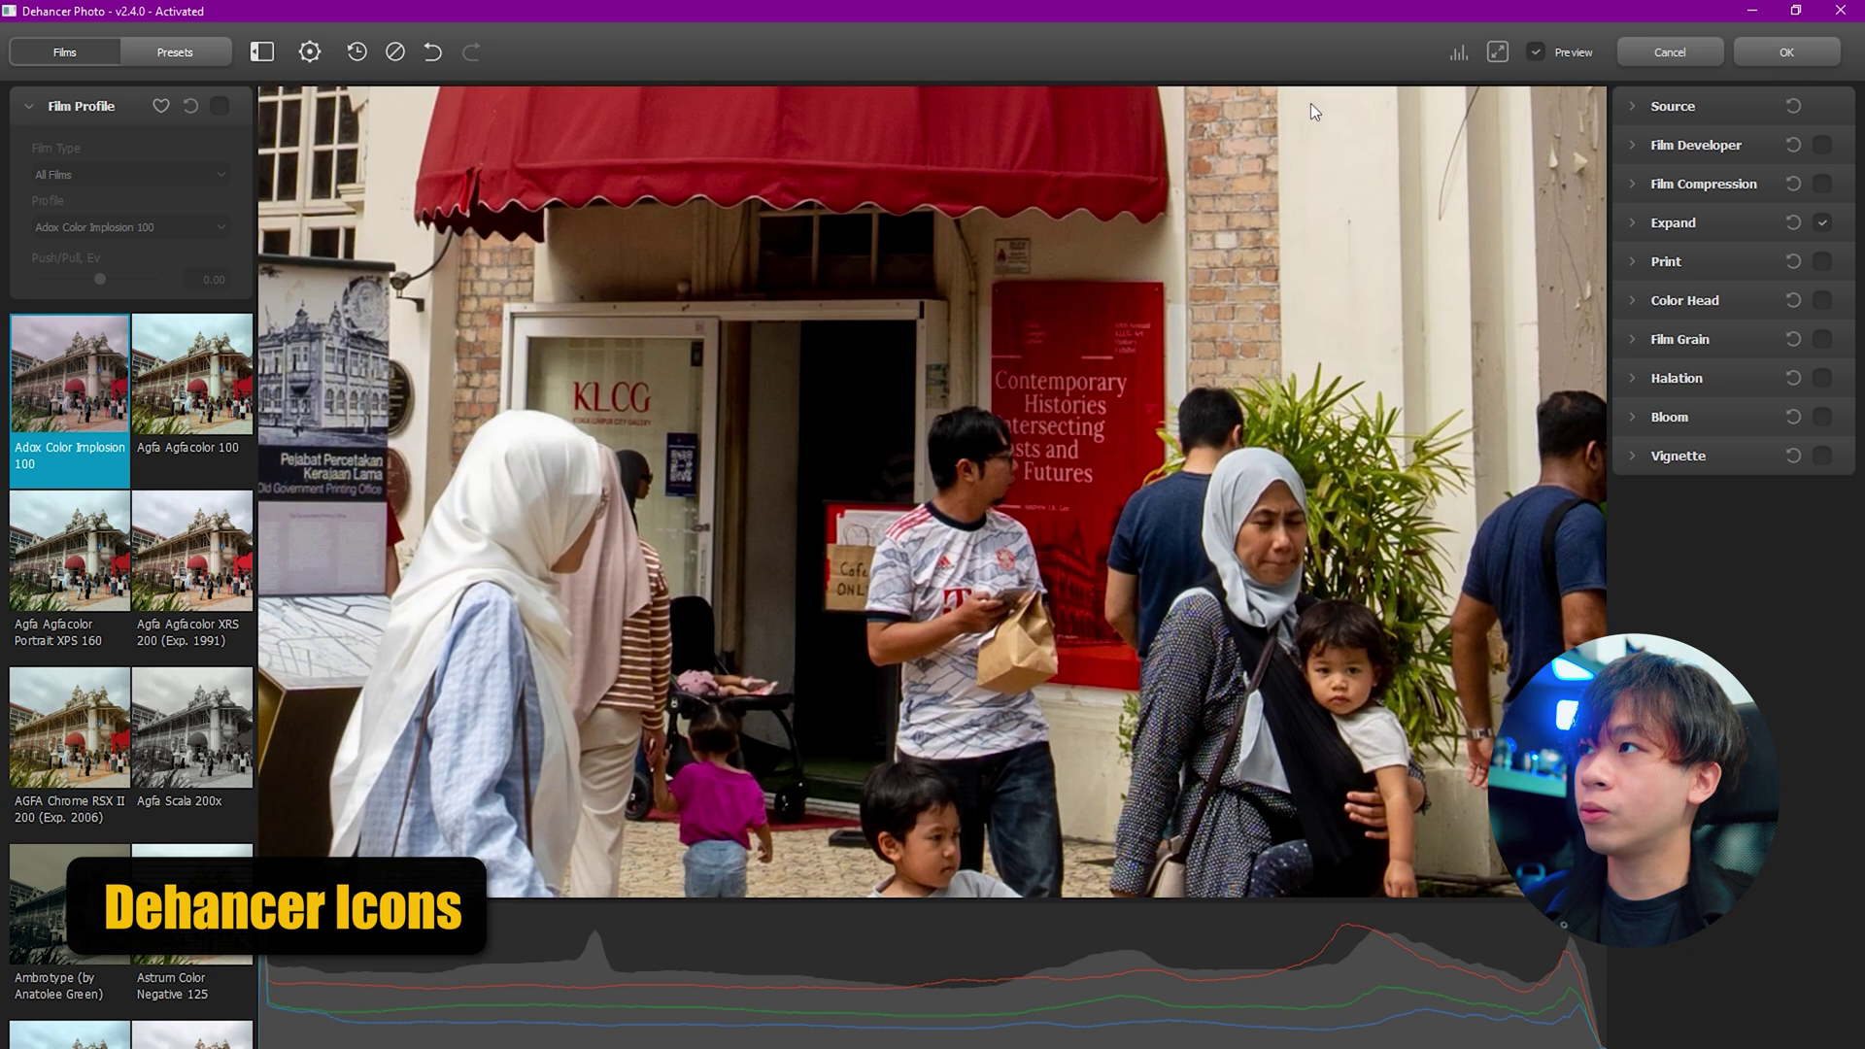
{"action": "left_click", "coordinate": [1496, 52]}
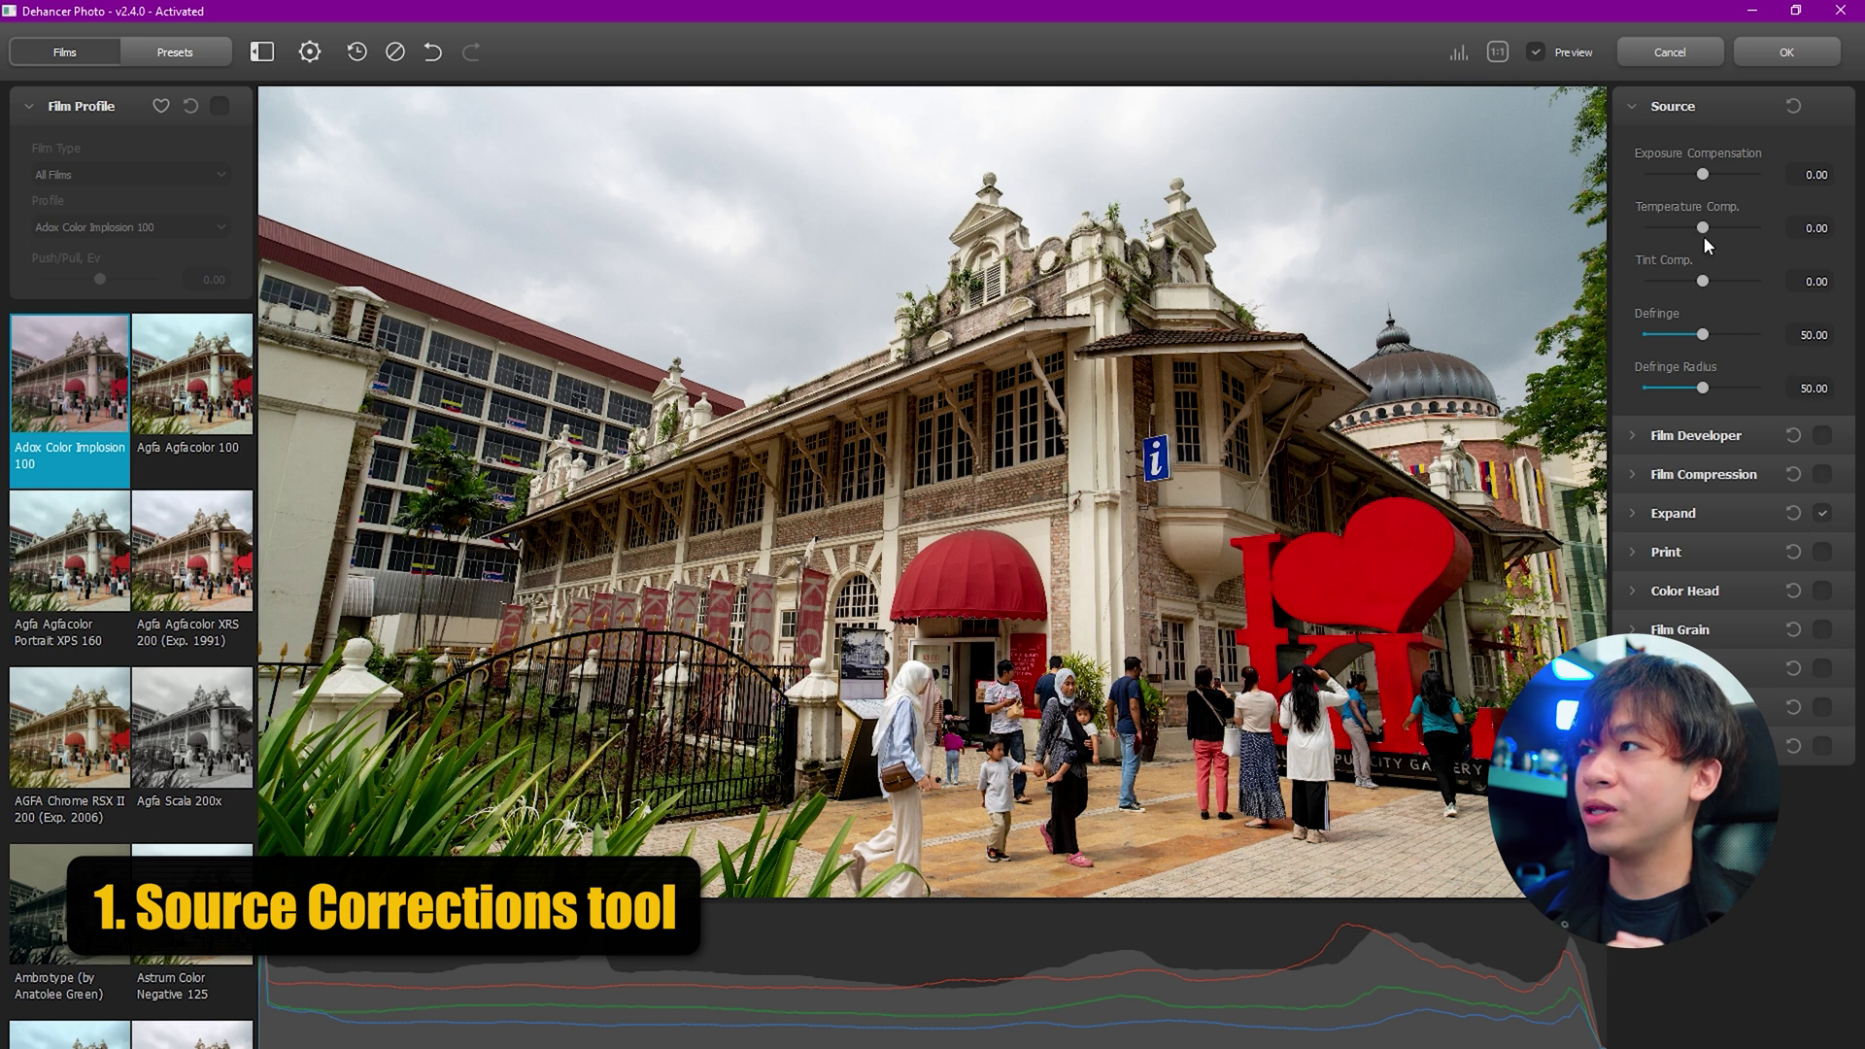
Nudge Source Temperature slightly cooler and raise Defringe to 79.17.
{"action": "left_click_drag", "start_coordinate": [1704, 231], "coordinate": [1703, 233]}
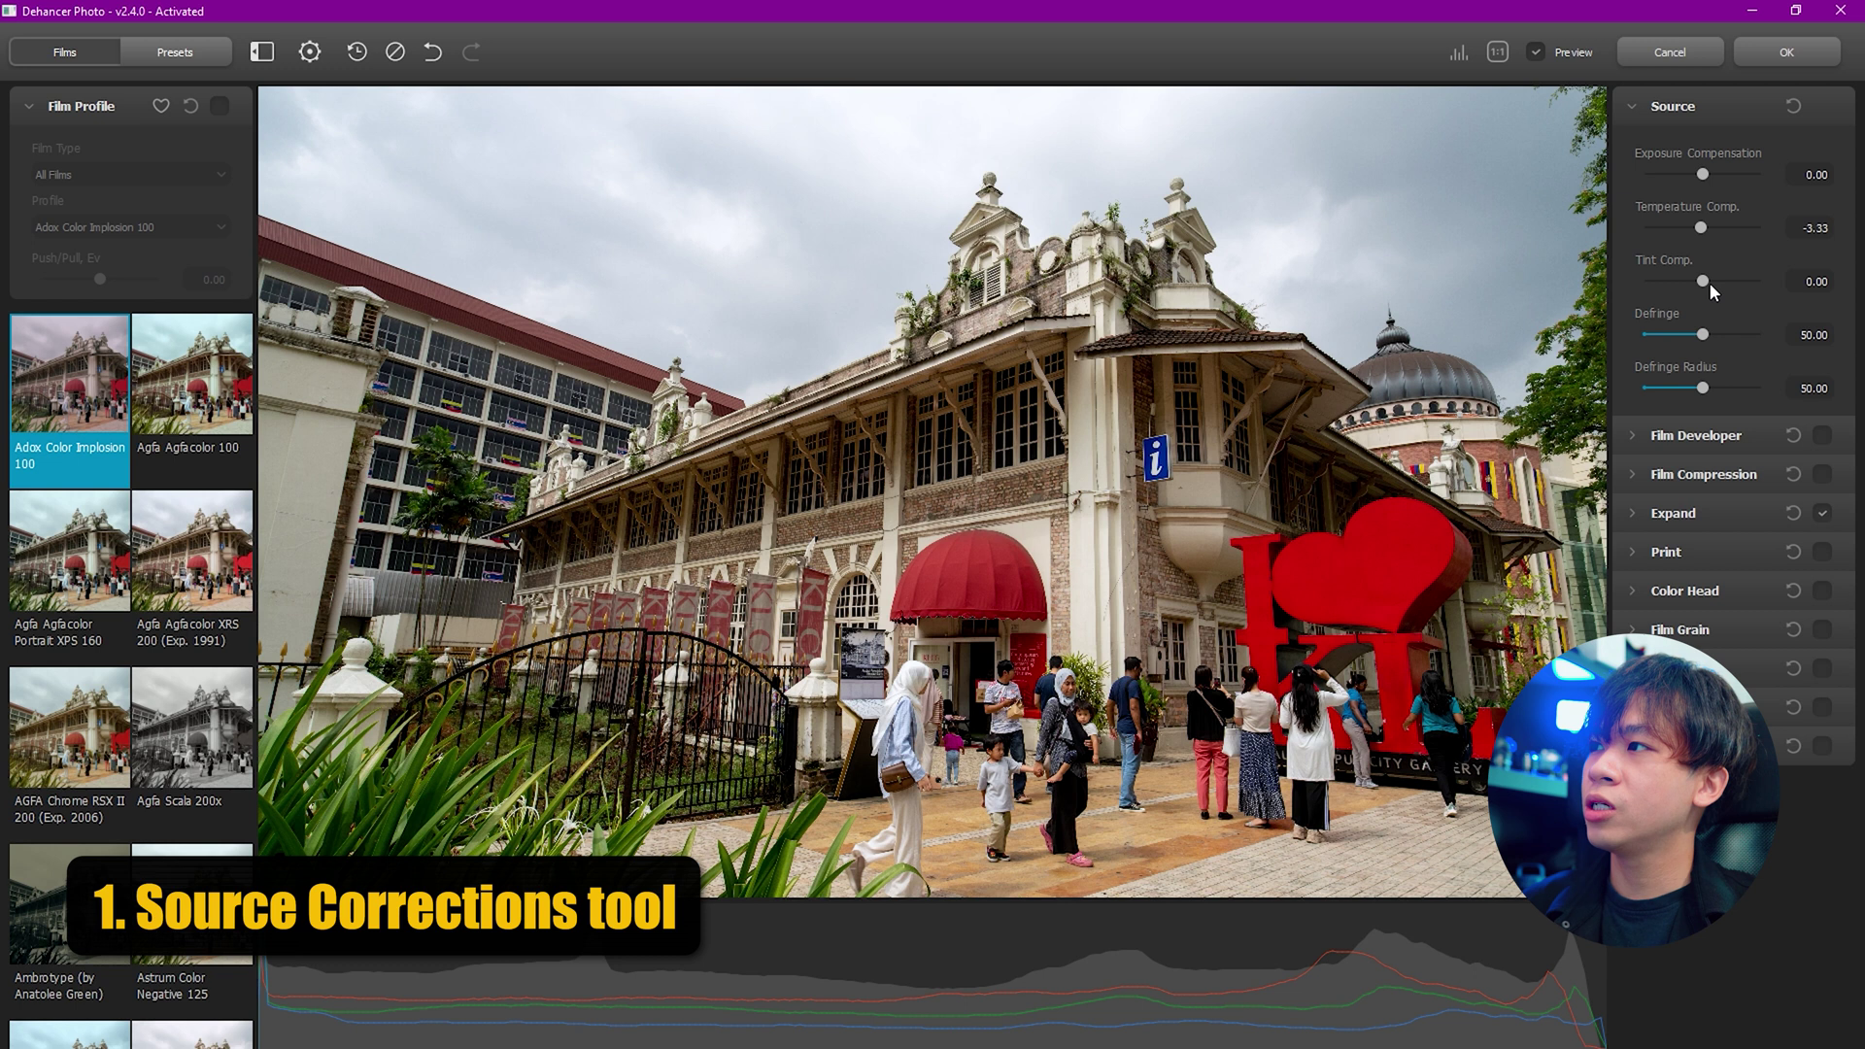
{"action": "left_click_drag", "start_coordinate": [1703, 334], "coordinate": [1737, 337]}
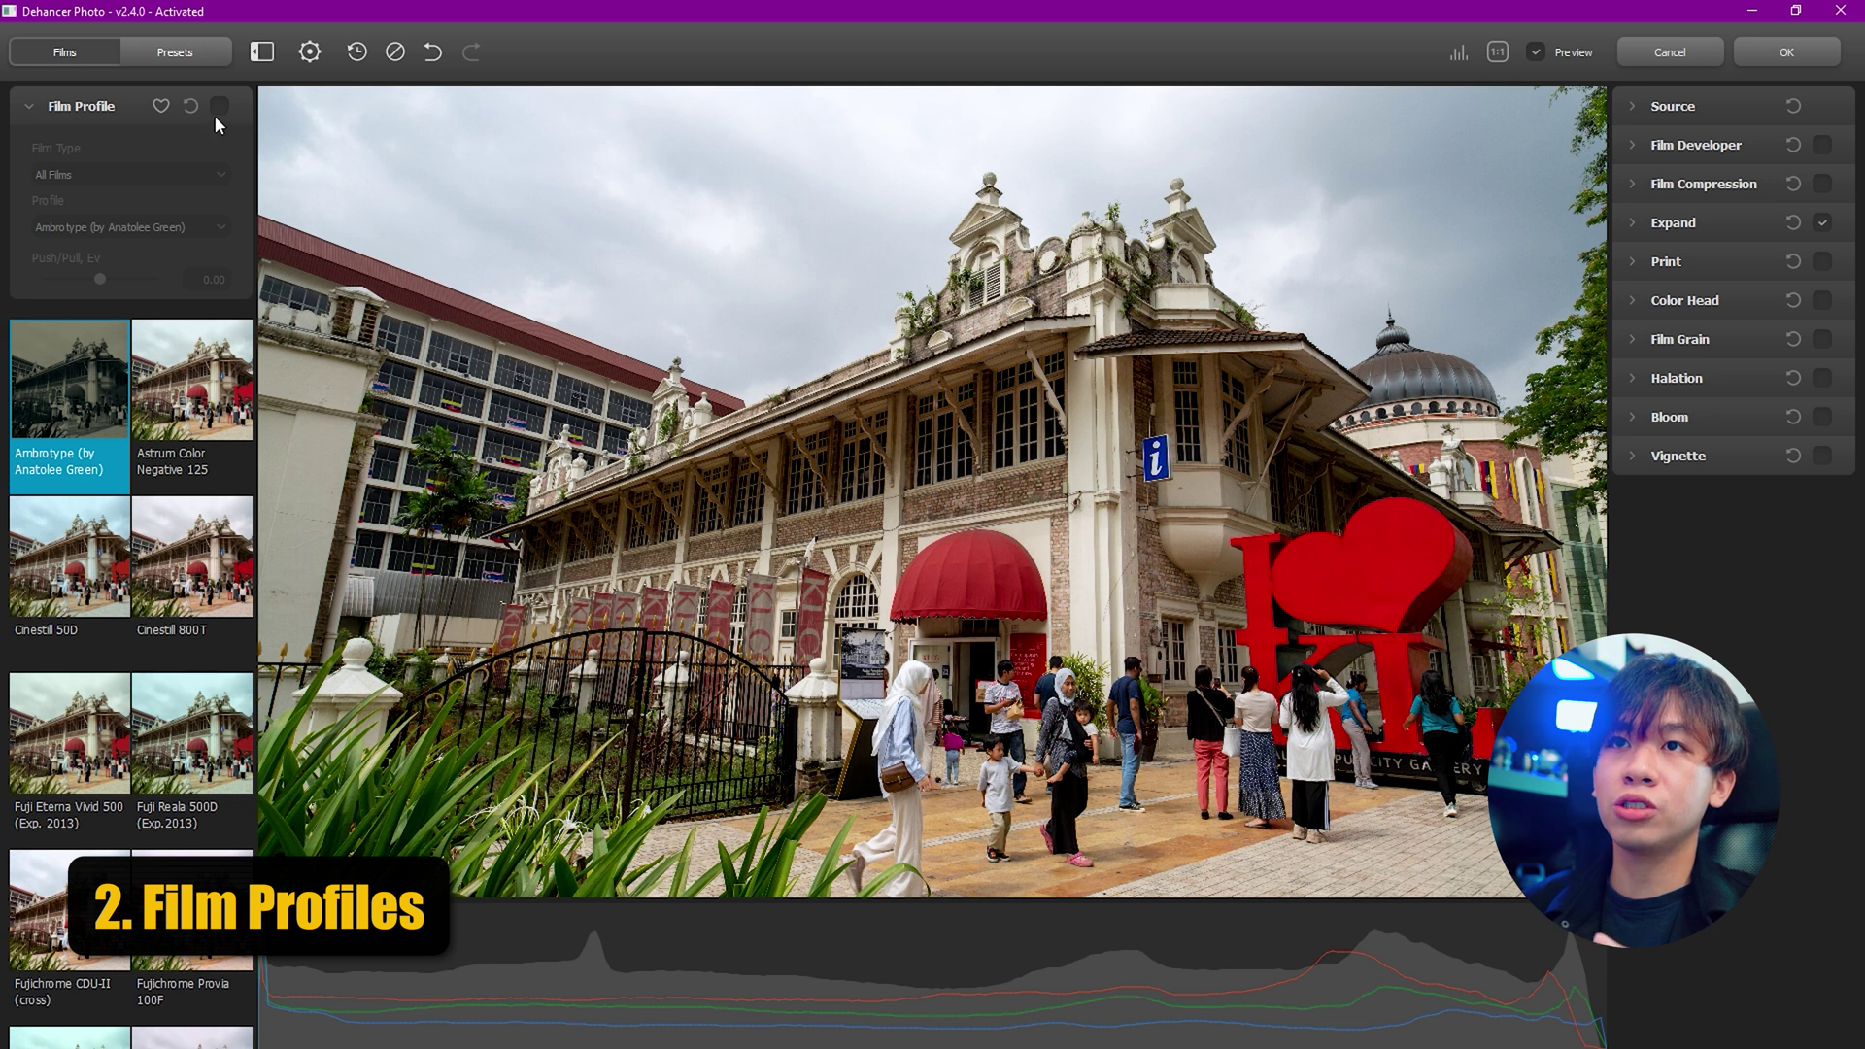
Enable the film profile and audition Astrum Color Negative 125 and Cinestill 800T.
{"action": "left_click", "coordinate": [219, 106]}
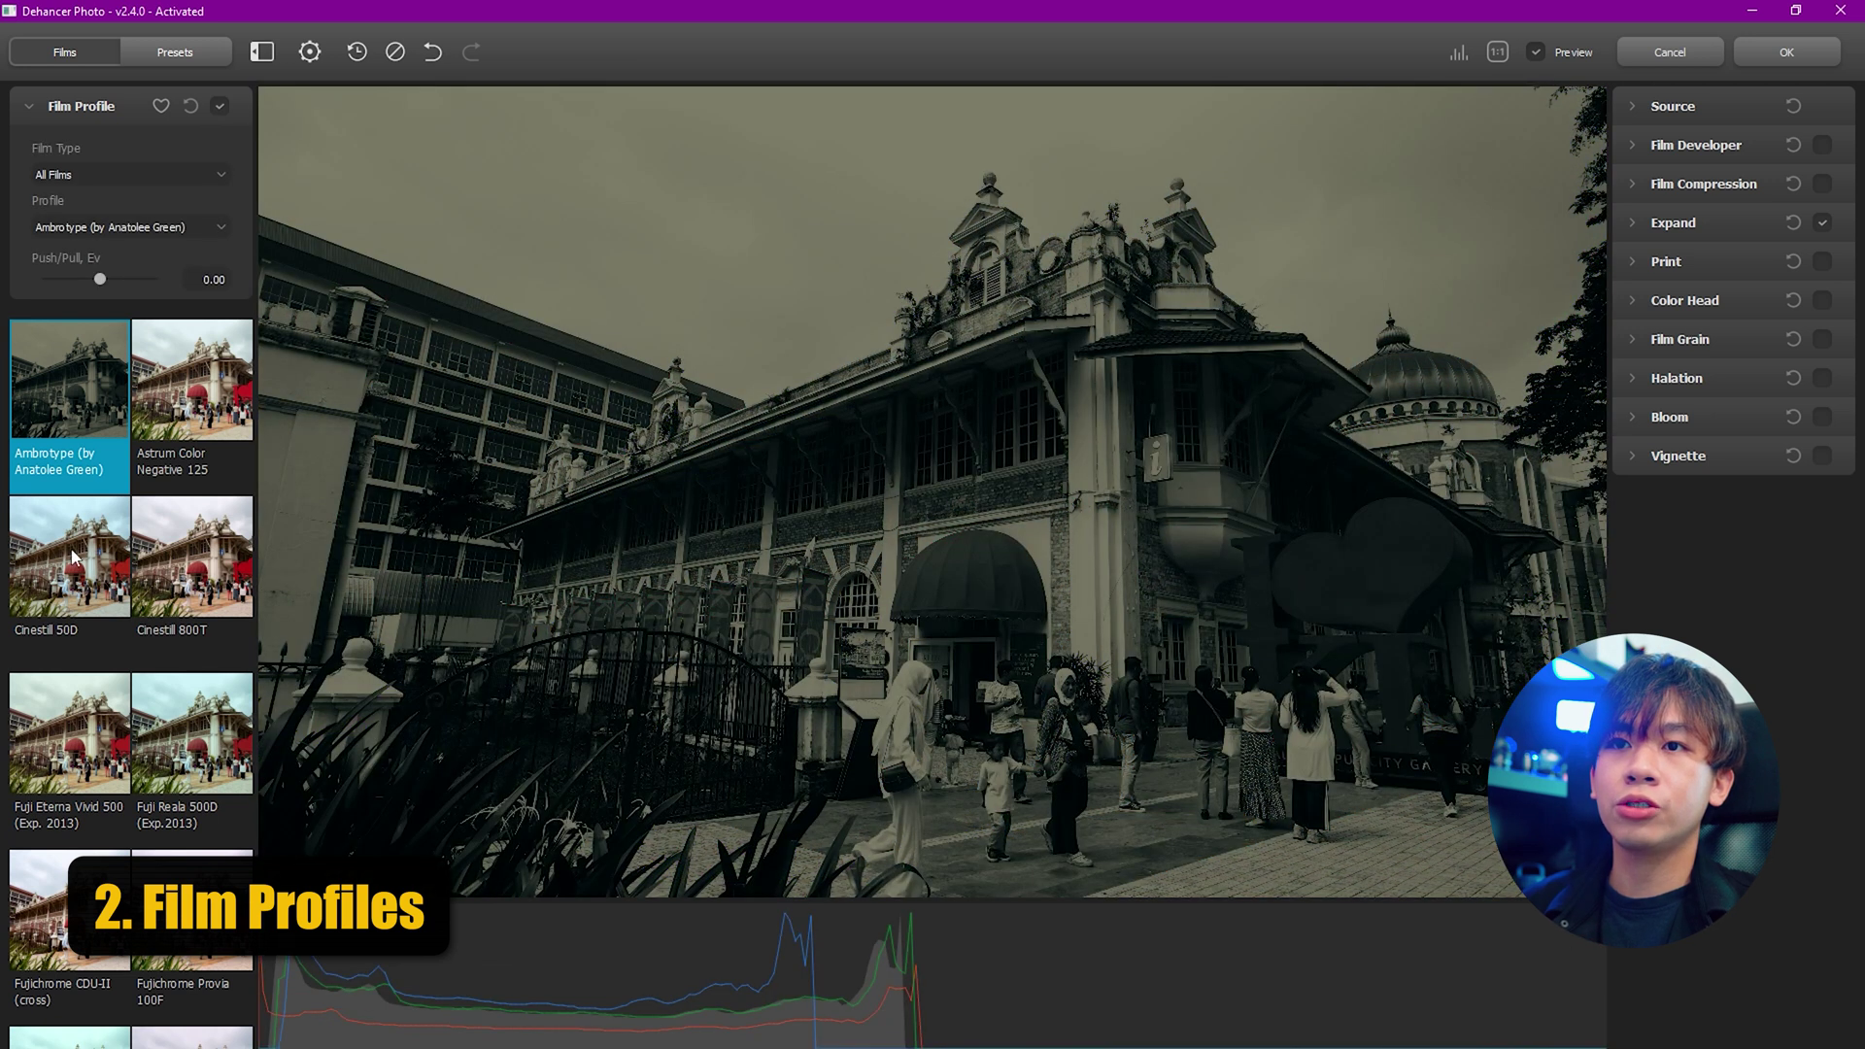
{"action": "left_click", "coordinate": [203, 398]}
{"action": "left_click", "coordinate": [178, 557]}
{"action": "scroll", "coordinate": [179, 553], "scroll_direction": "down", "scroll_amount": 2}
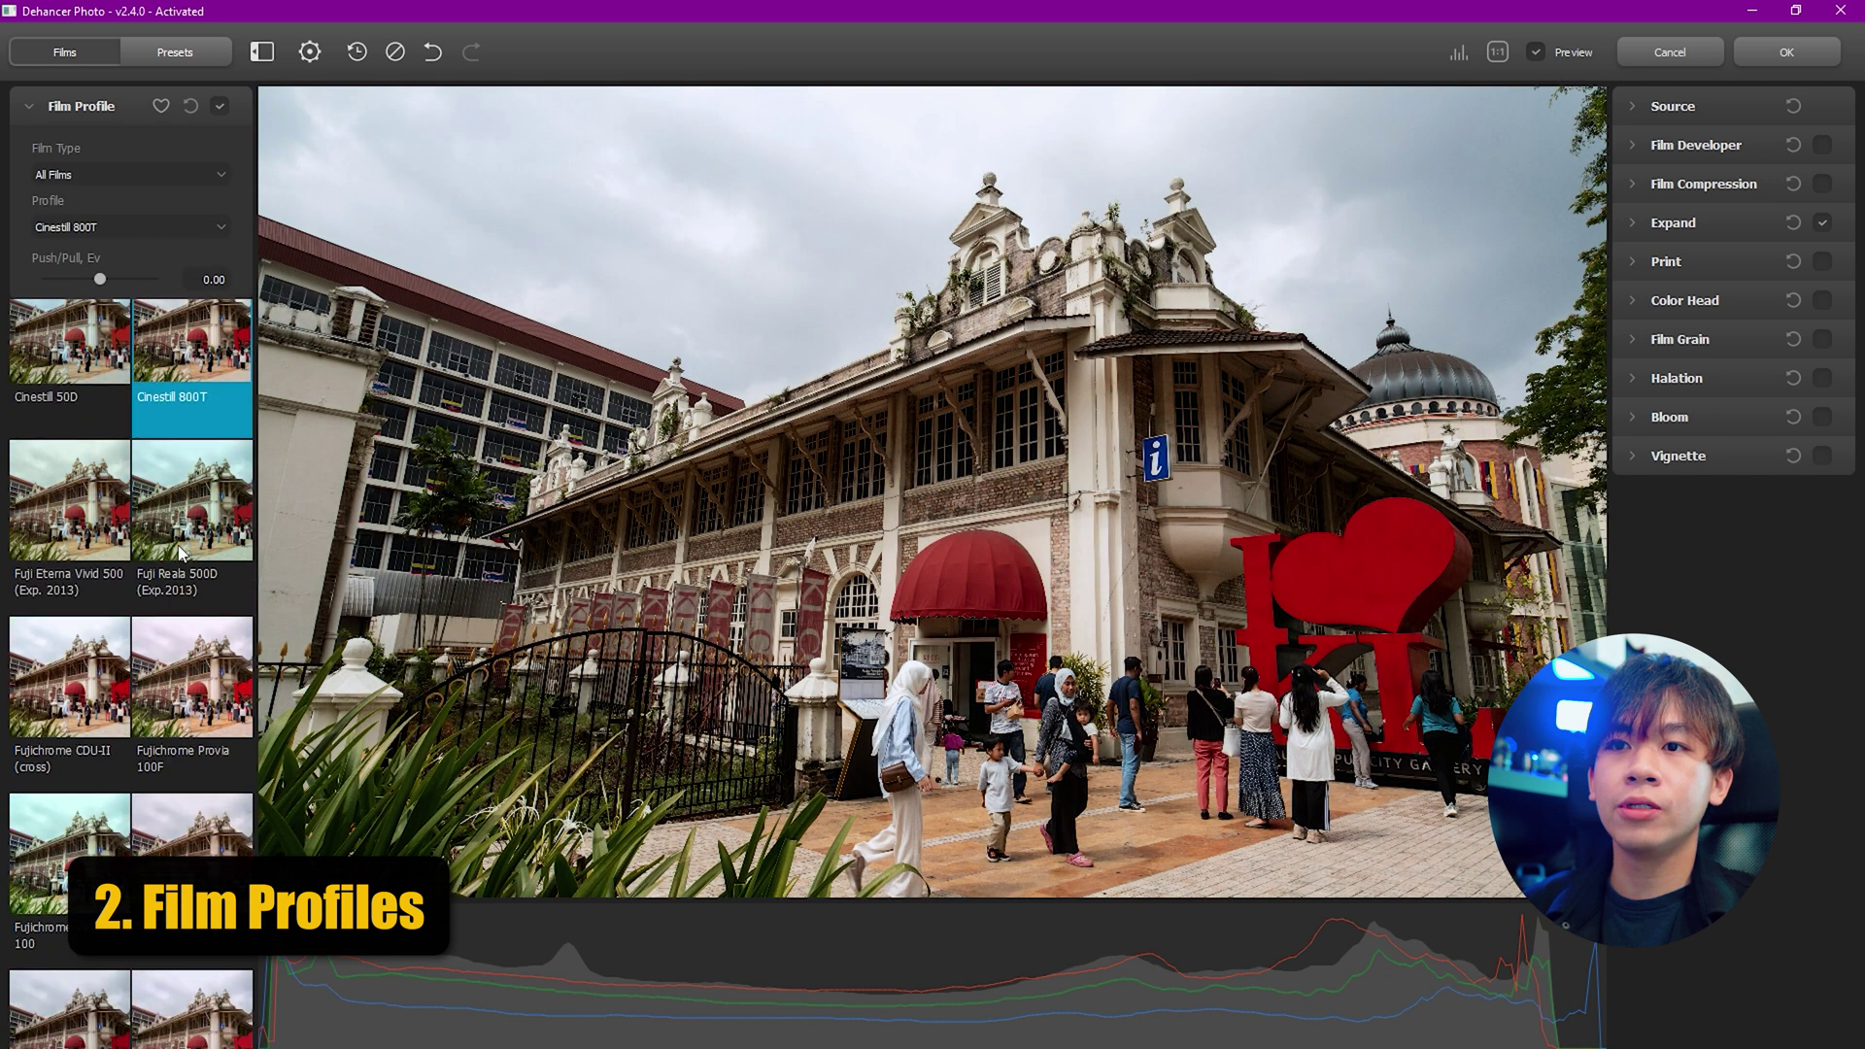
{"action": "scroll", "coordinate": [177, 573], "scroll_direction": "down", "scroll_amount": 2}
{"action": "scroll", "coordinate": [216, 629], "scroll_direction": "down", "scroll_amount": 1}
{"action": "scroll", "coordinate": [163, 660], "scroll_direction": "down", "scroll_amount": 1}
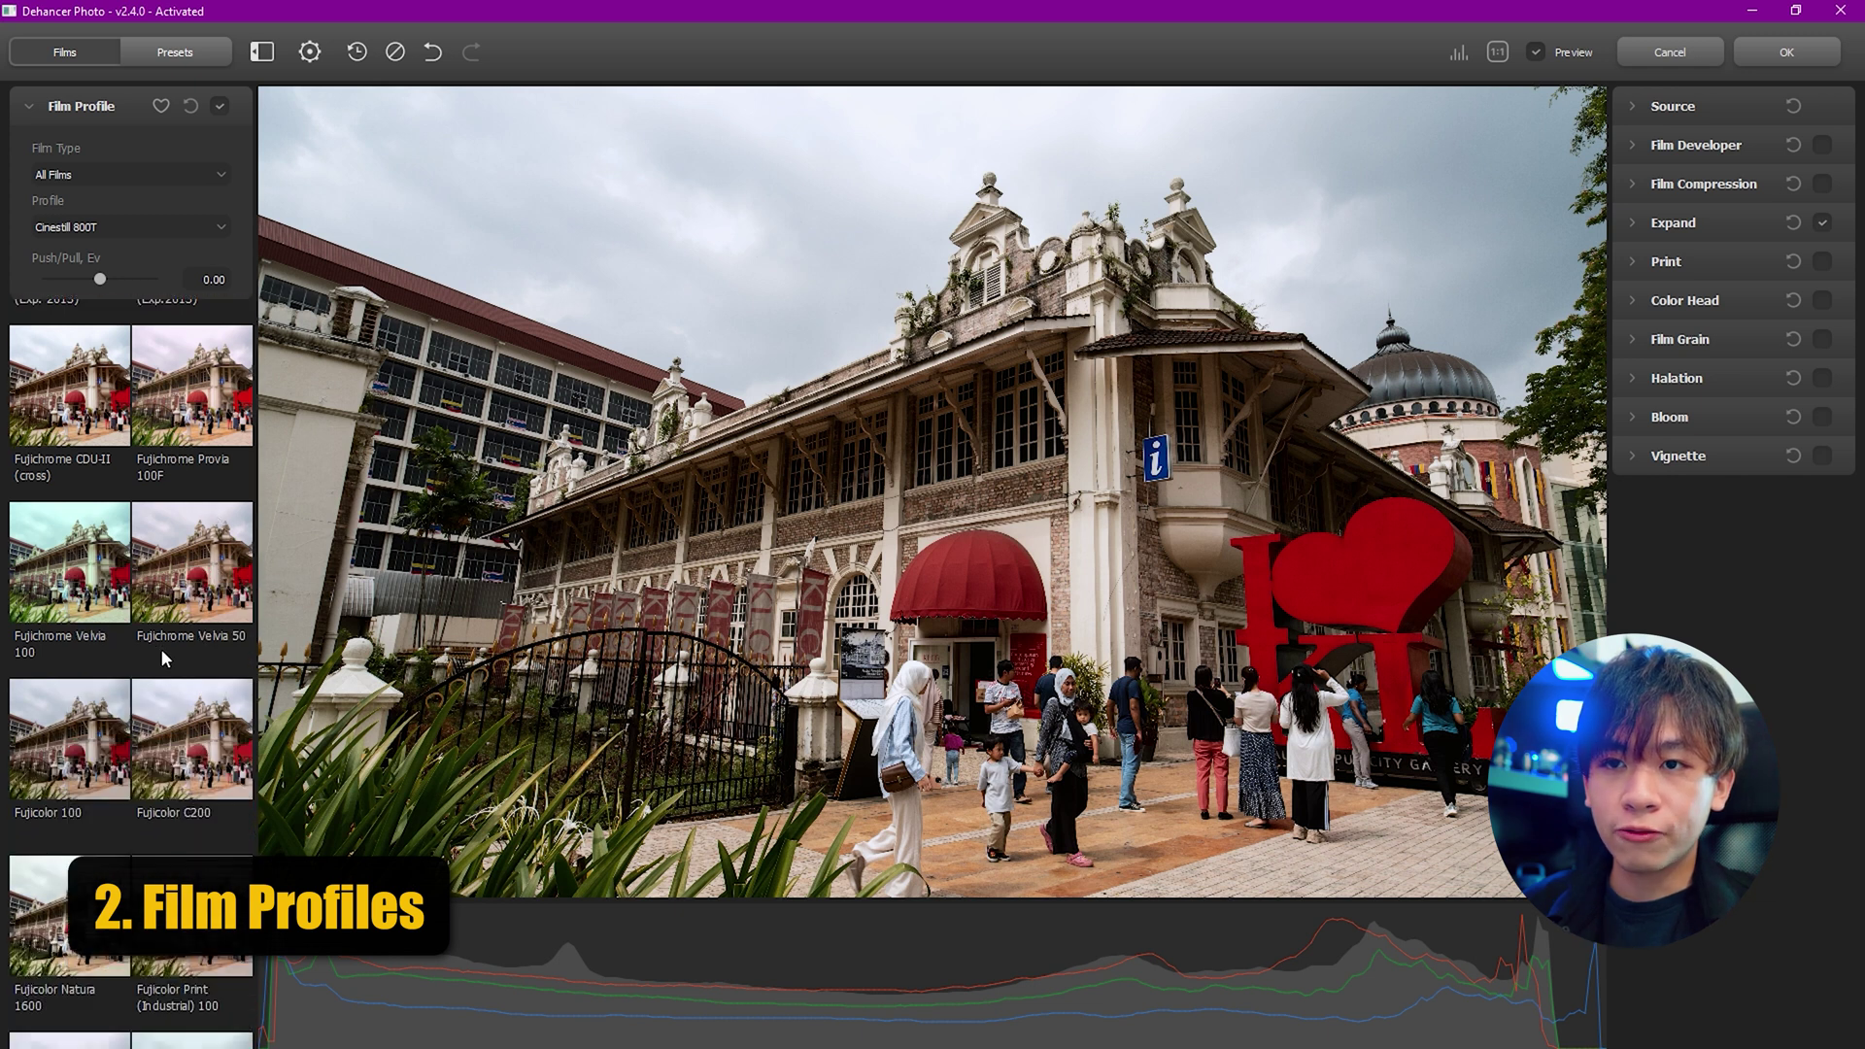
{"action": "scroll", "coordinate": [146, 709], "scroll_direction": "down", "scroll_amount": 1}
{"action": "scroll", "coordinate": [131, 777], "scroll_direction": "down", "scroll_amount": 1}
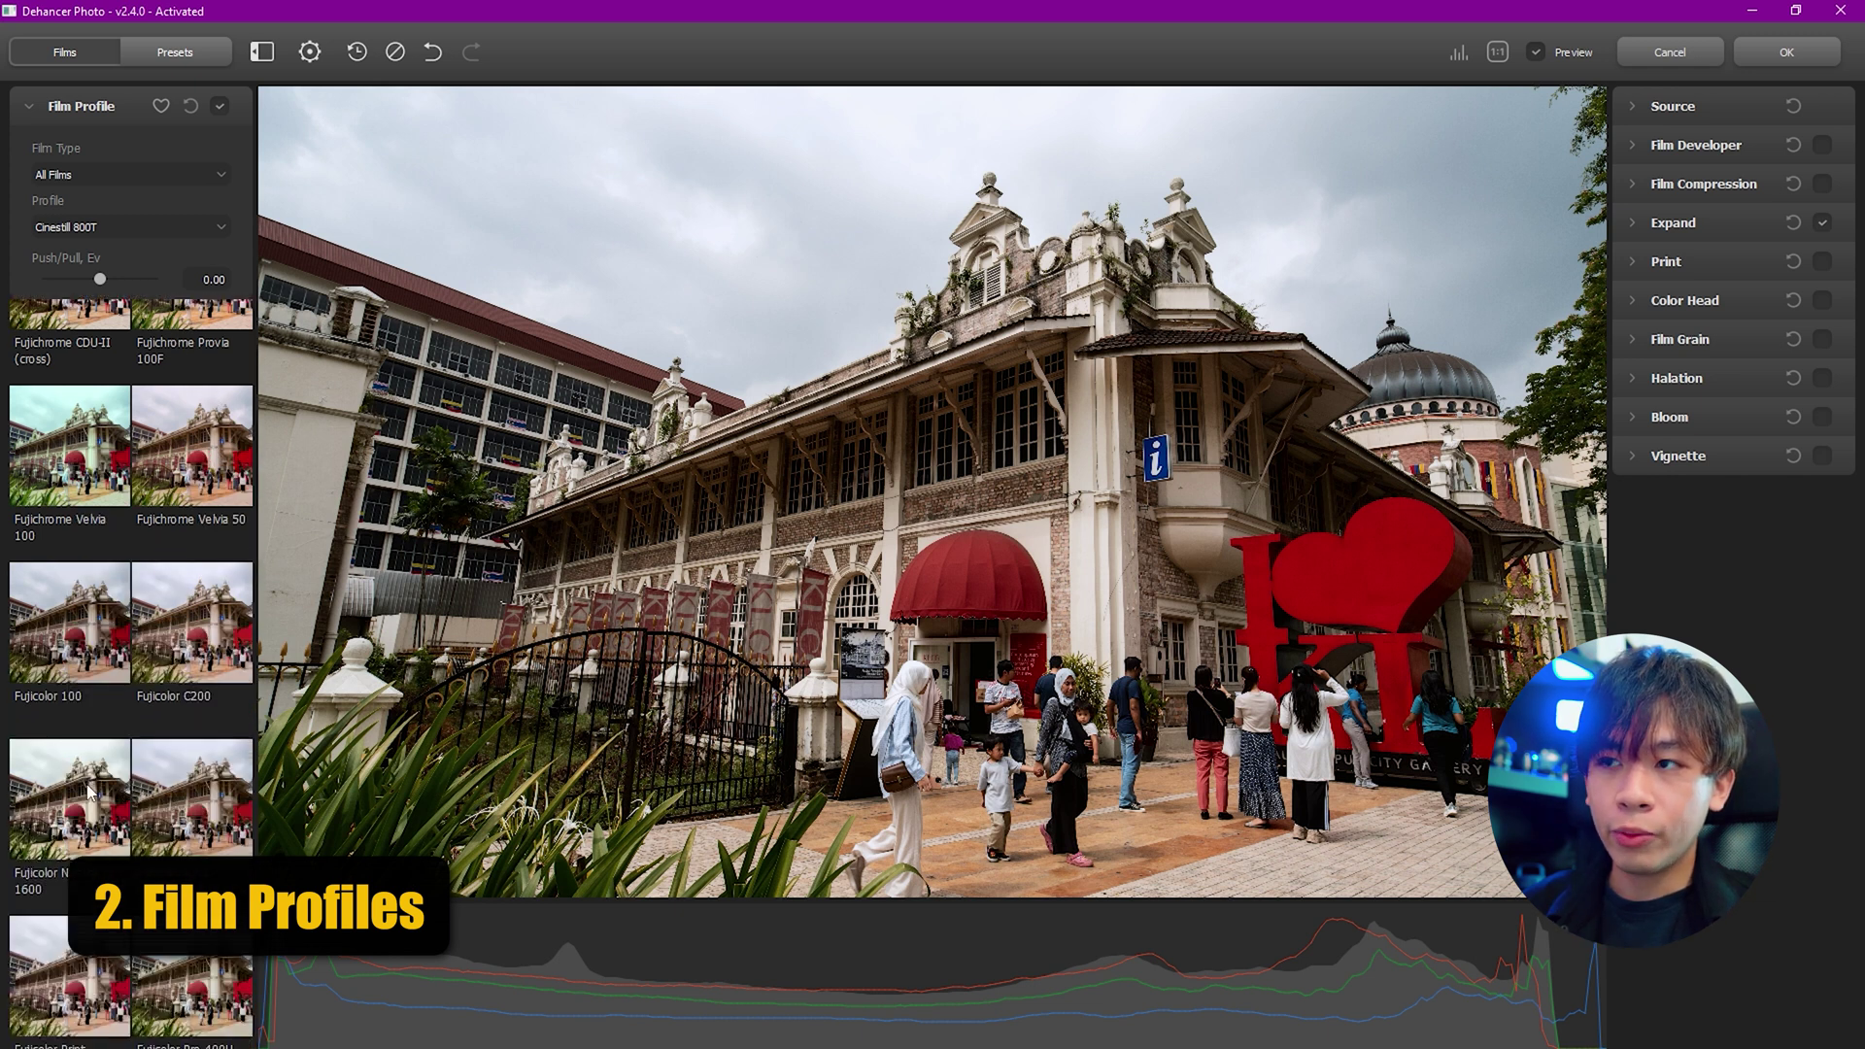
Try Fujicolor Natura 1600 and Fujifilm Instax, settle on Natura 1600 with Push/Pull −0.87 EV.
{"action": "left_click", "coordinate": [91, 792]}
{"action": "scroll", "coordinate": [97, 789], "scroll_direction": "down", "scroll_amount": 4}
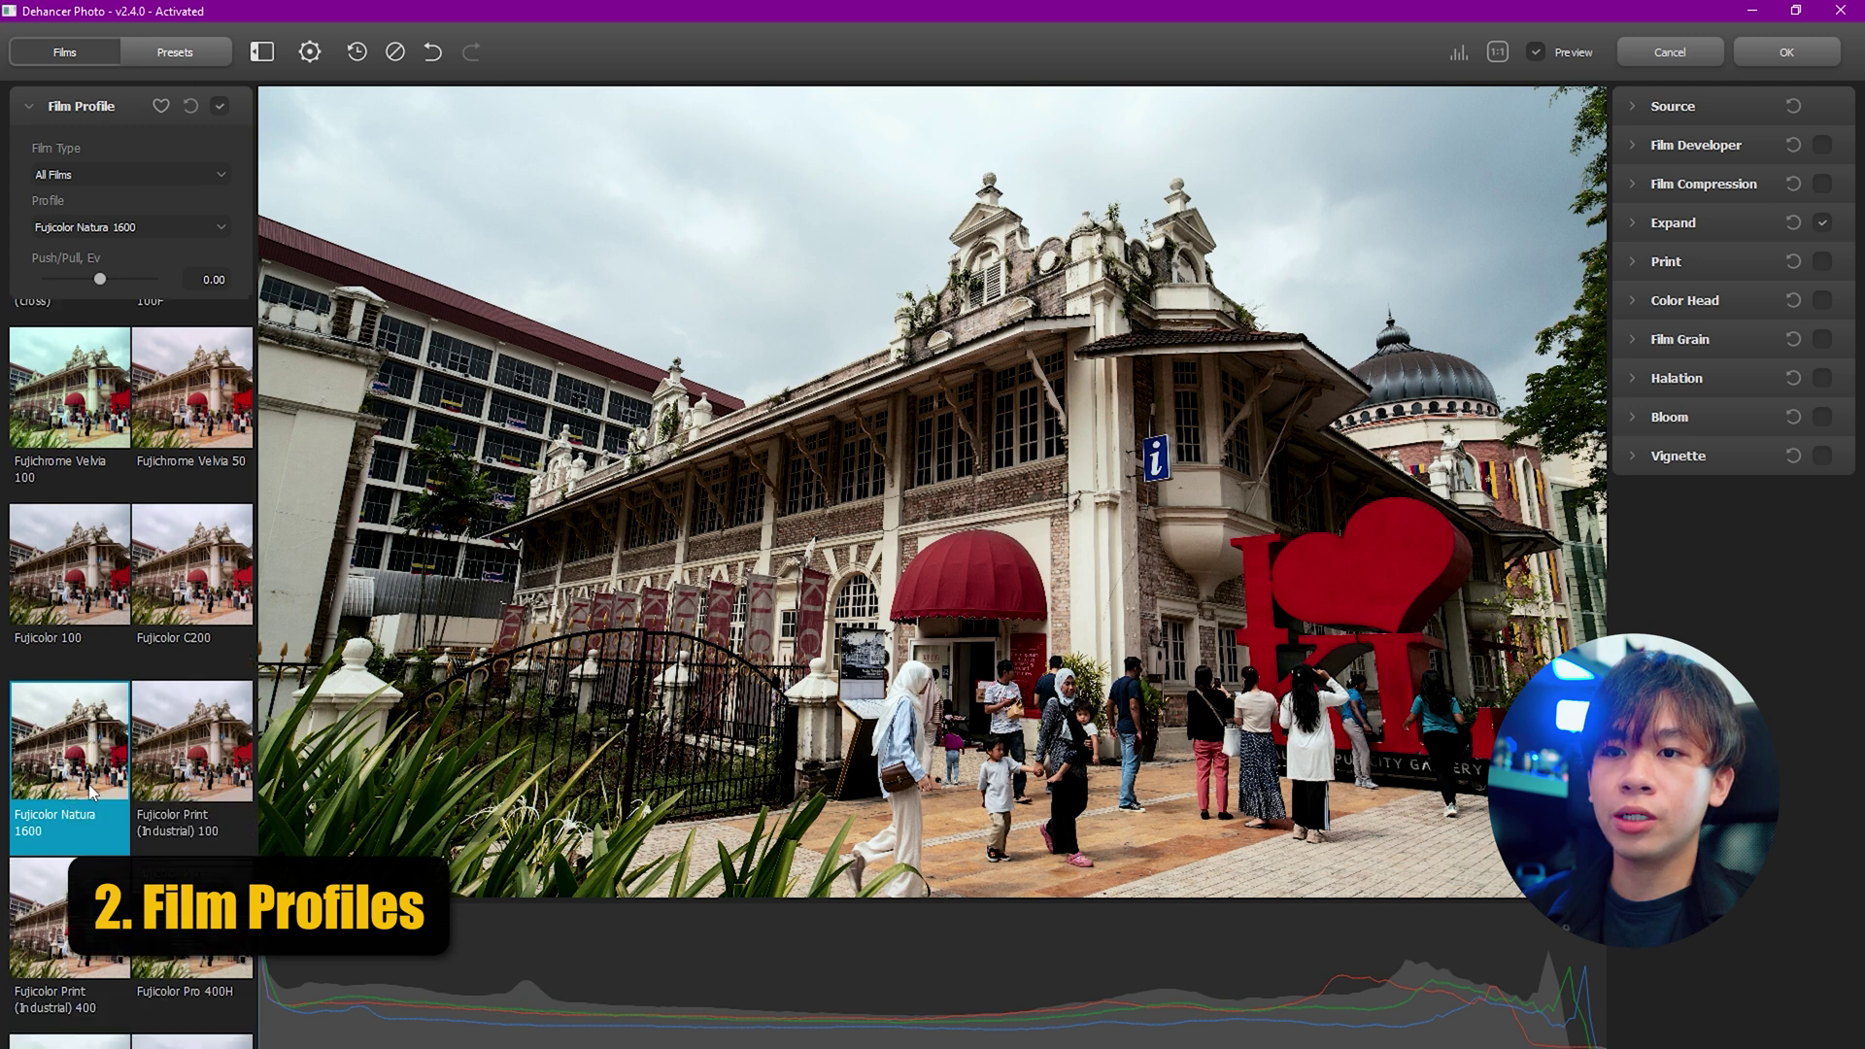
{"action": "scroll", "coordinate": [116, 783], "scroll_direction": "down", "scroll_amount": 1}
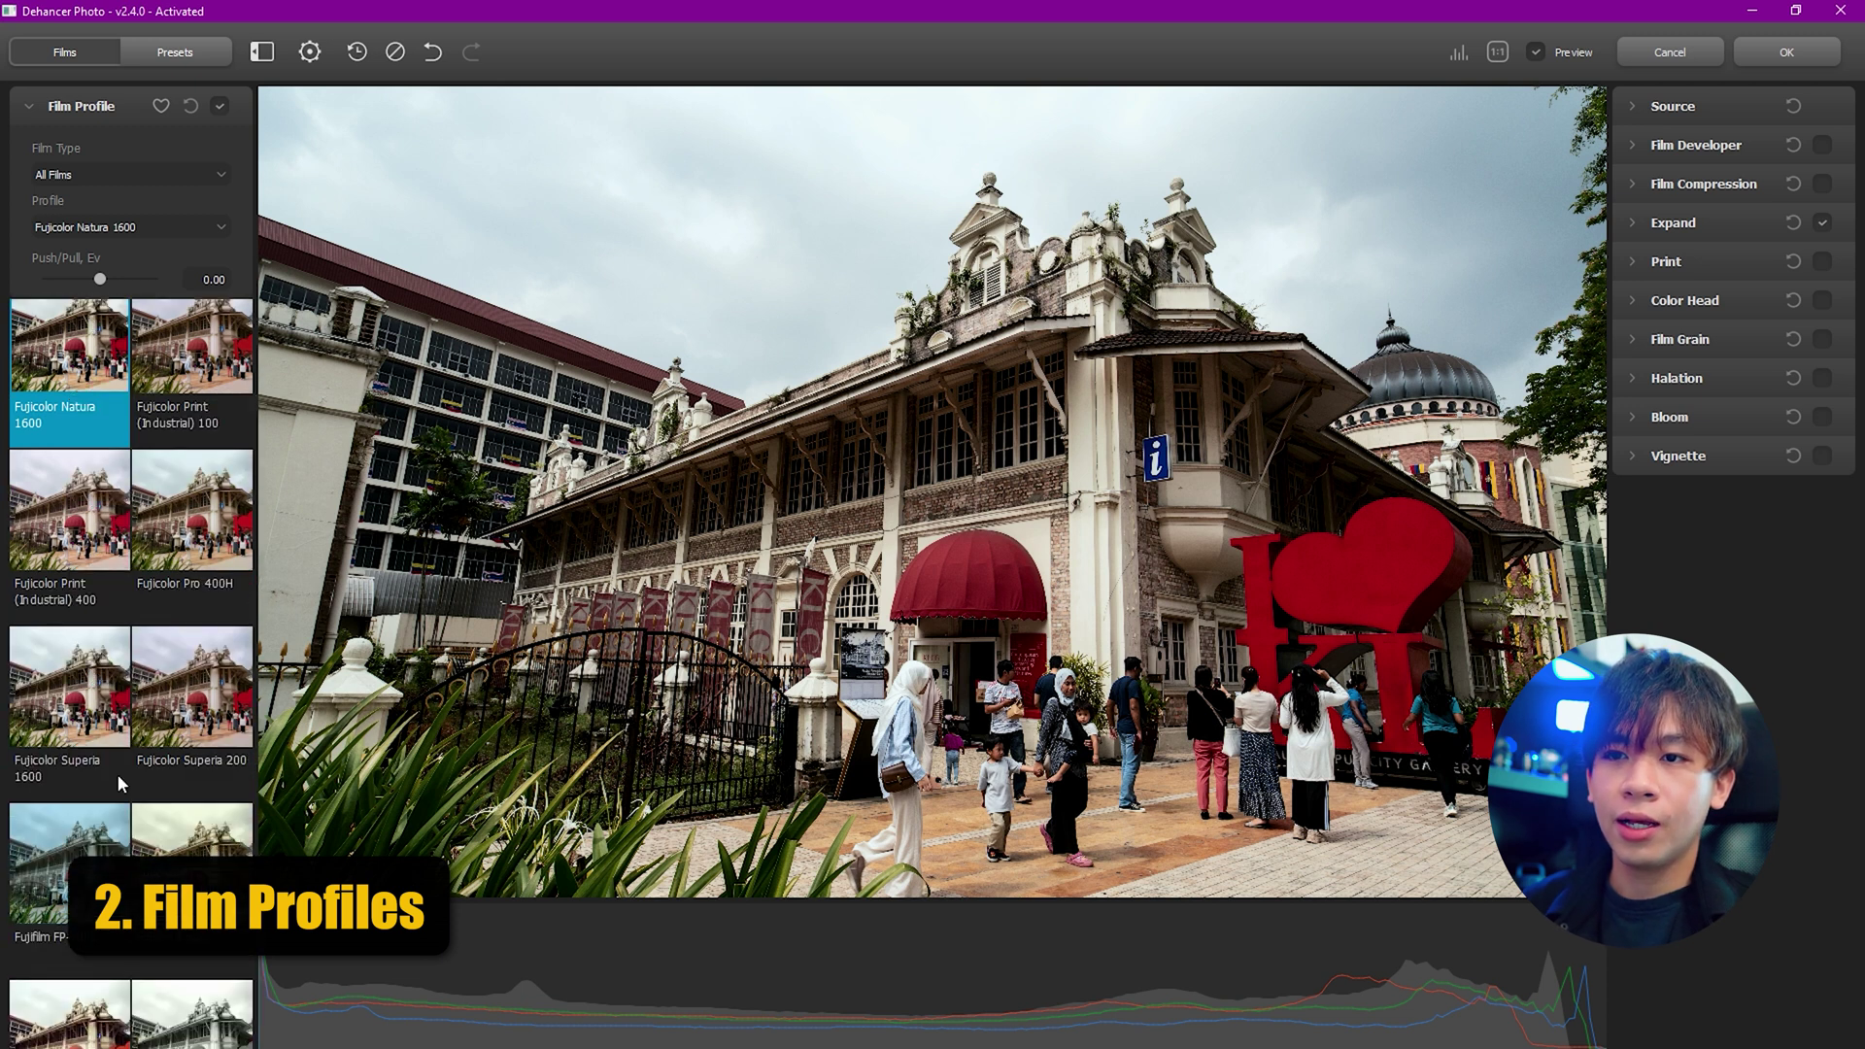
{"action": "left_click", "coordinate": [193, 831]}
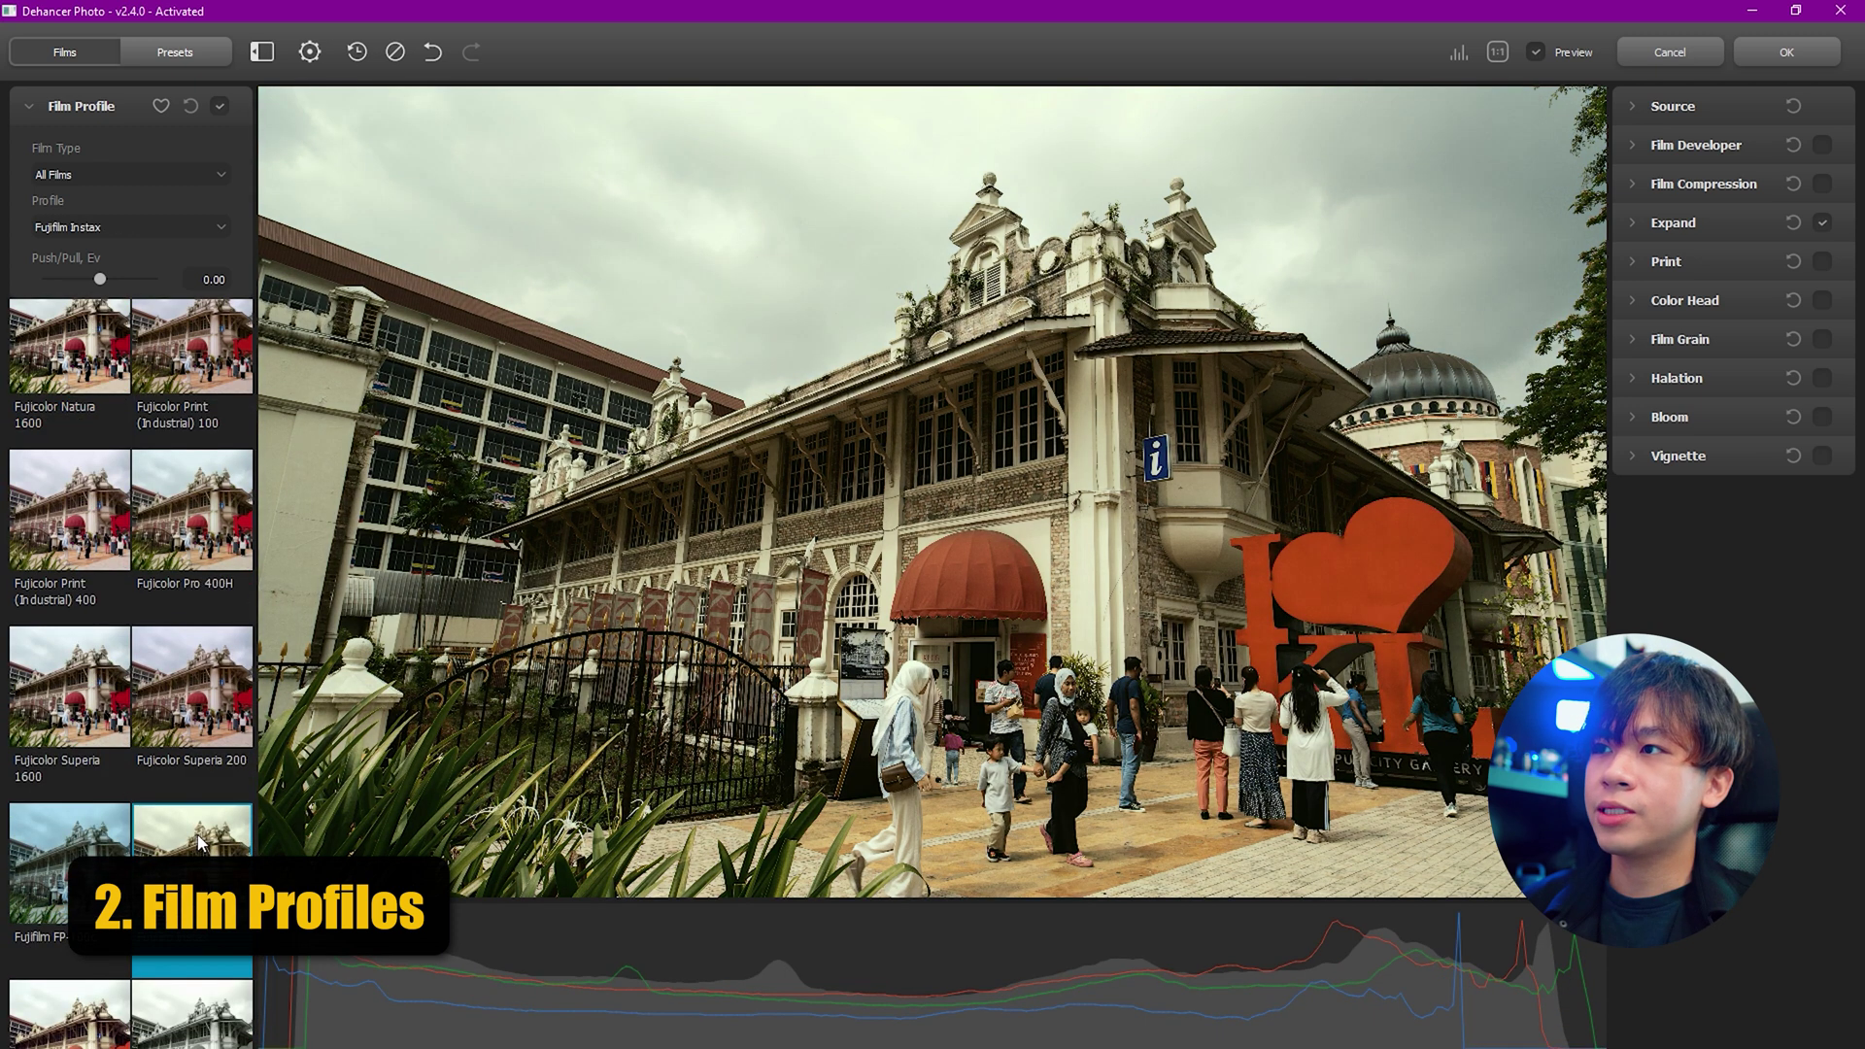
{"action": "scroll", "coordinate": [122, 571], "scroll_direction": "up", "scroll_amount": 2}
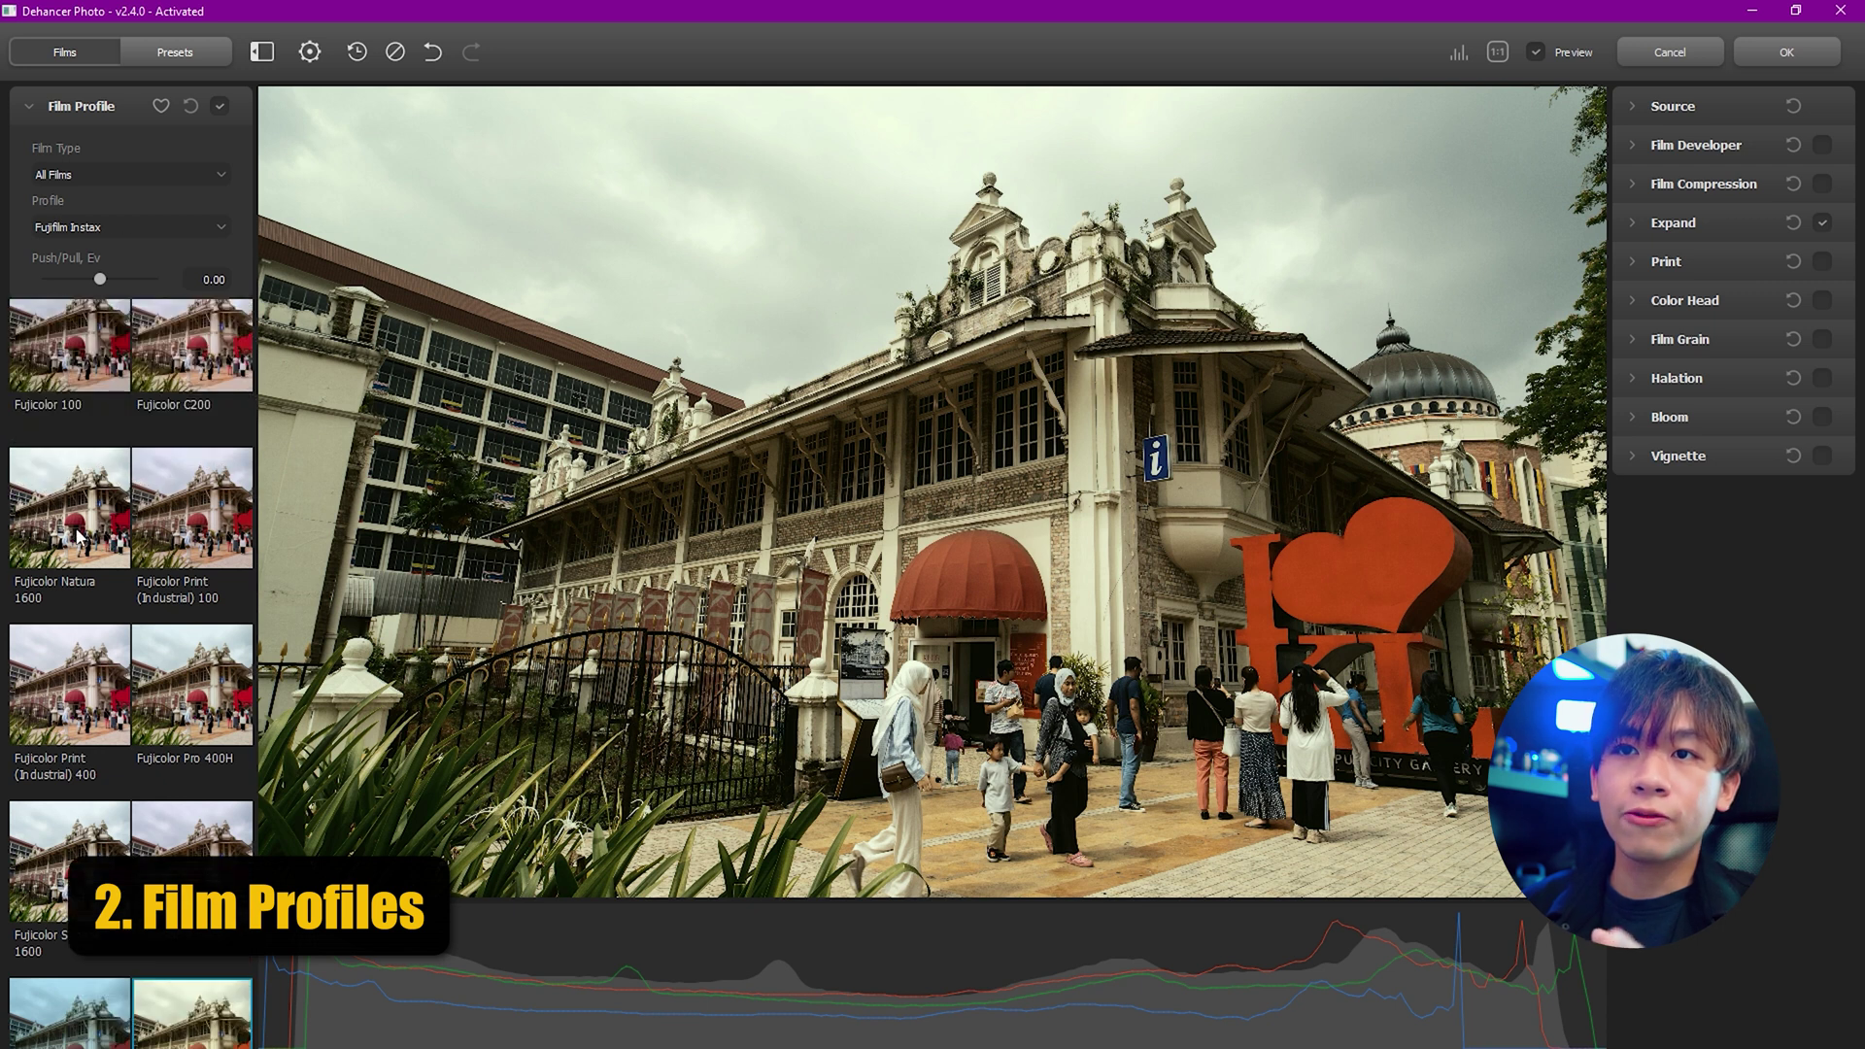
{"action": "left_click", "coordinate": [80, 535]}
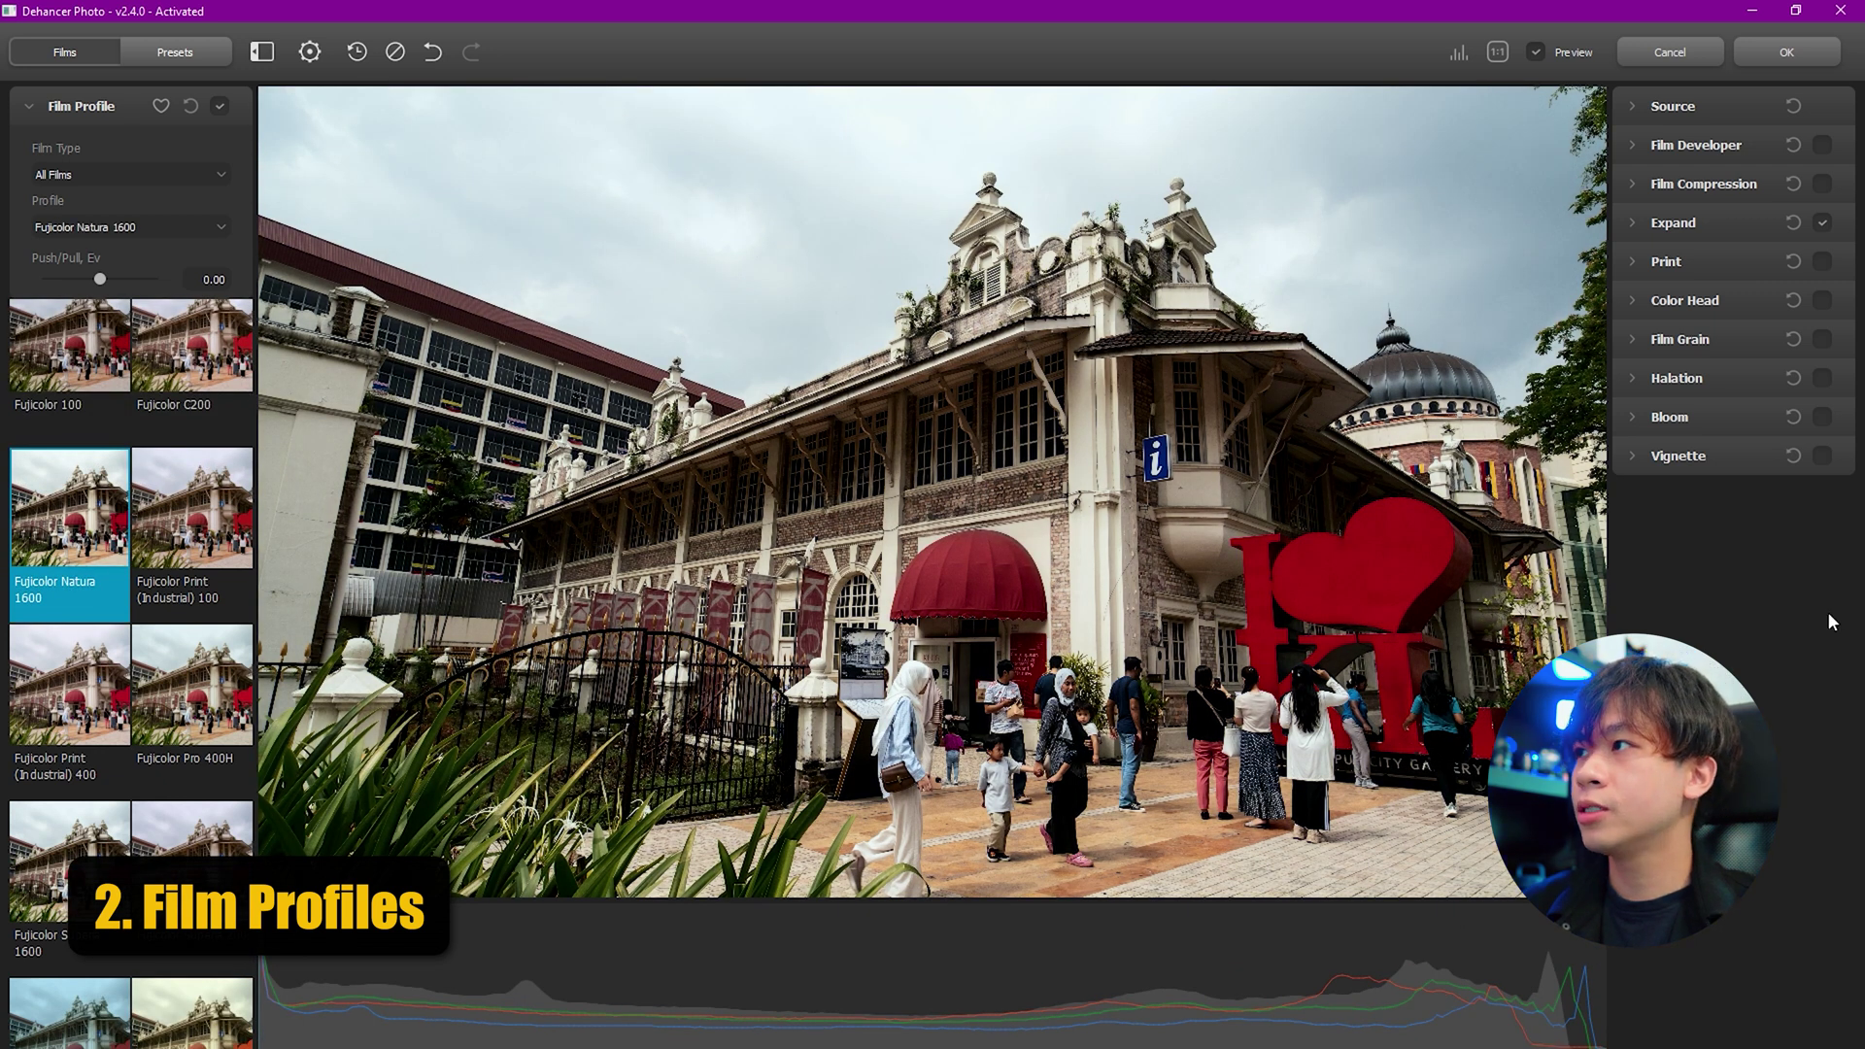
{"action": "mouse_move", "coordinate": [87, 281]}
{"action": "left_mouse_down"}
{"action": "mouse_move", "coordinate": [110, 298]}
{"action": "mouse_move", "coordinate": [74, 291]}
{"action": "left_mouse_up"}
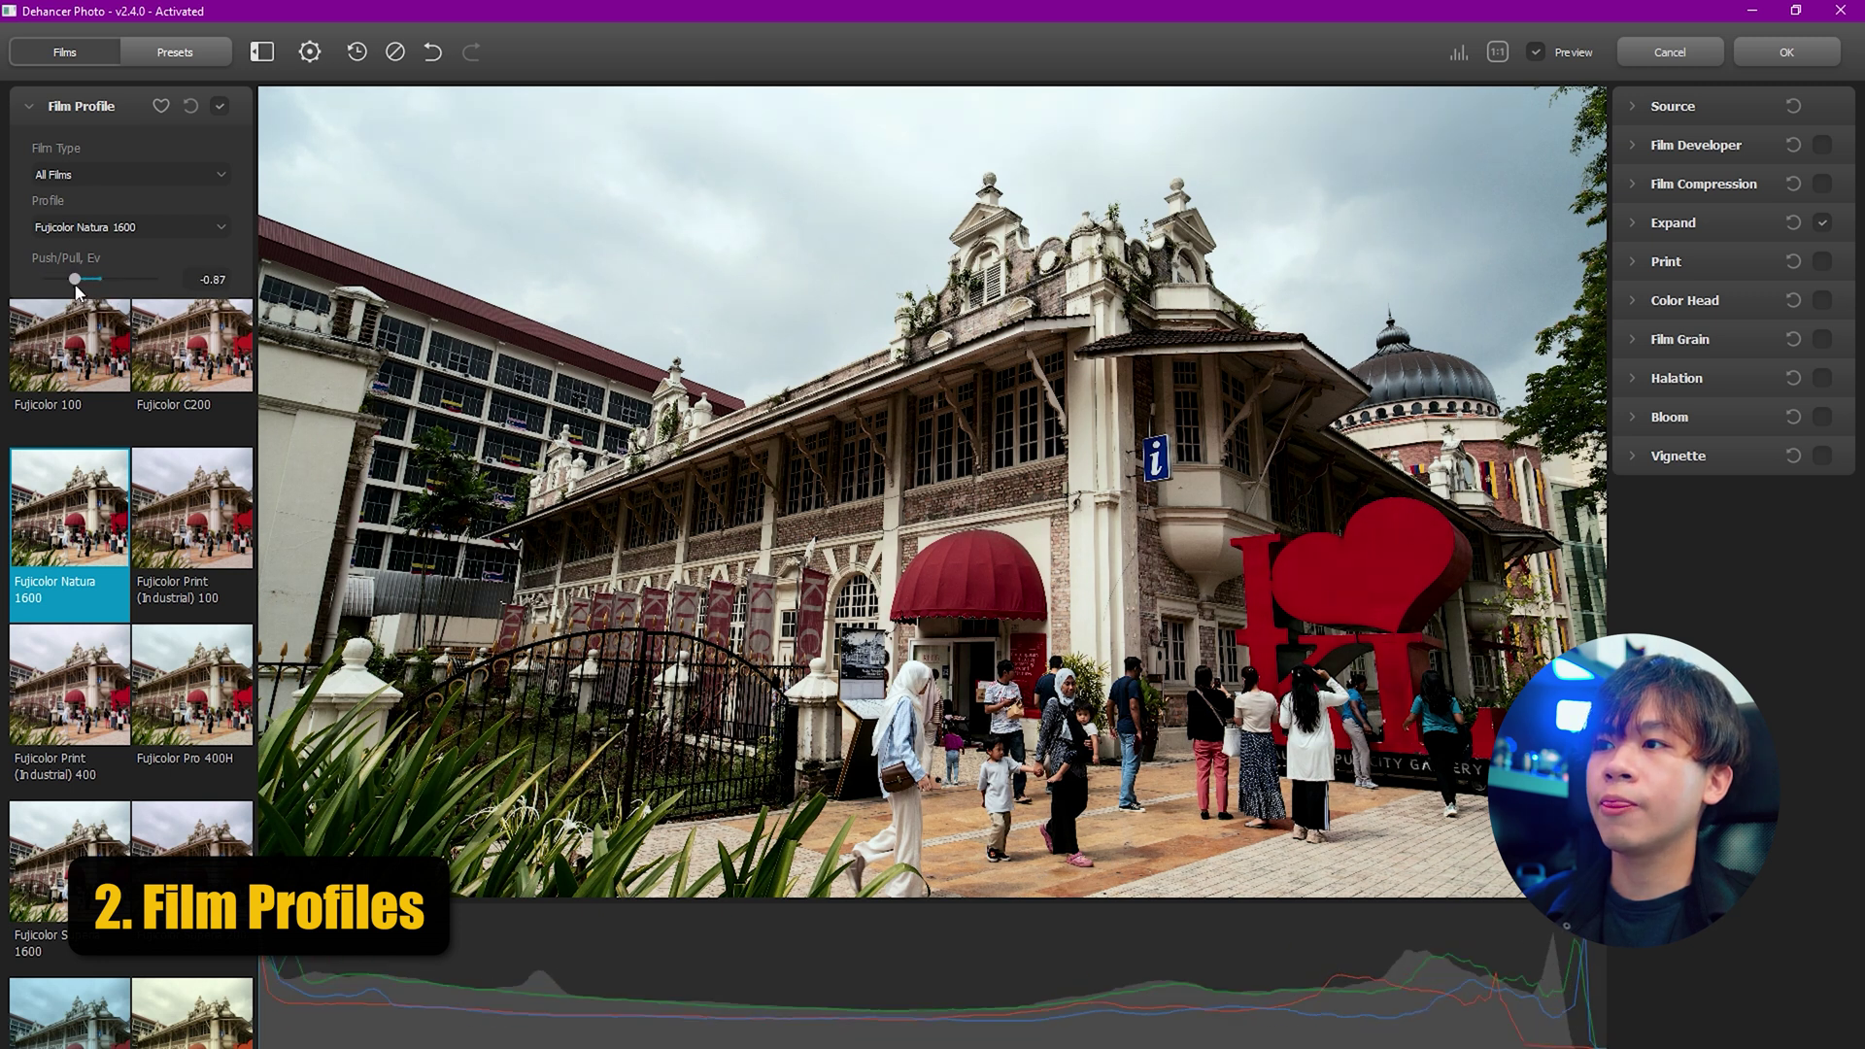
Turn on the Print stage and choose the Fujifilm 3513 Print film profile.
{"action": "left_click", "coordinate": [1631, 262]}
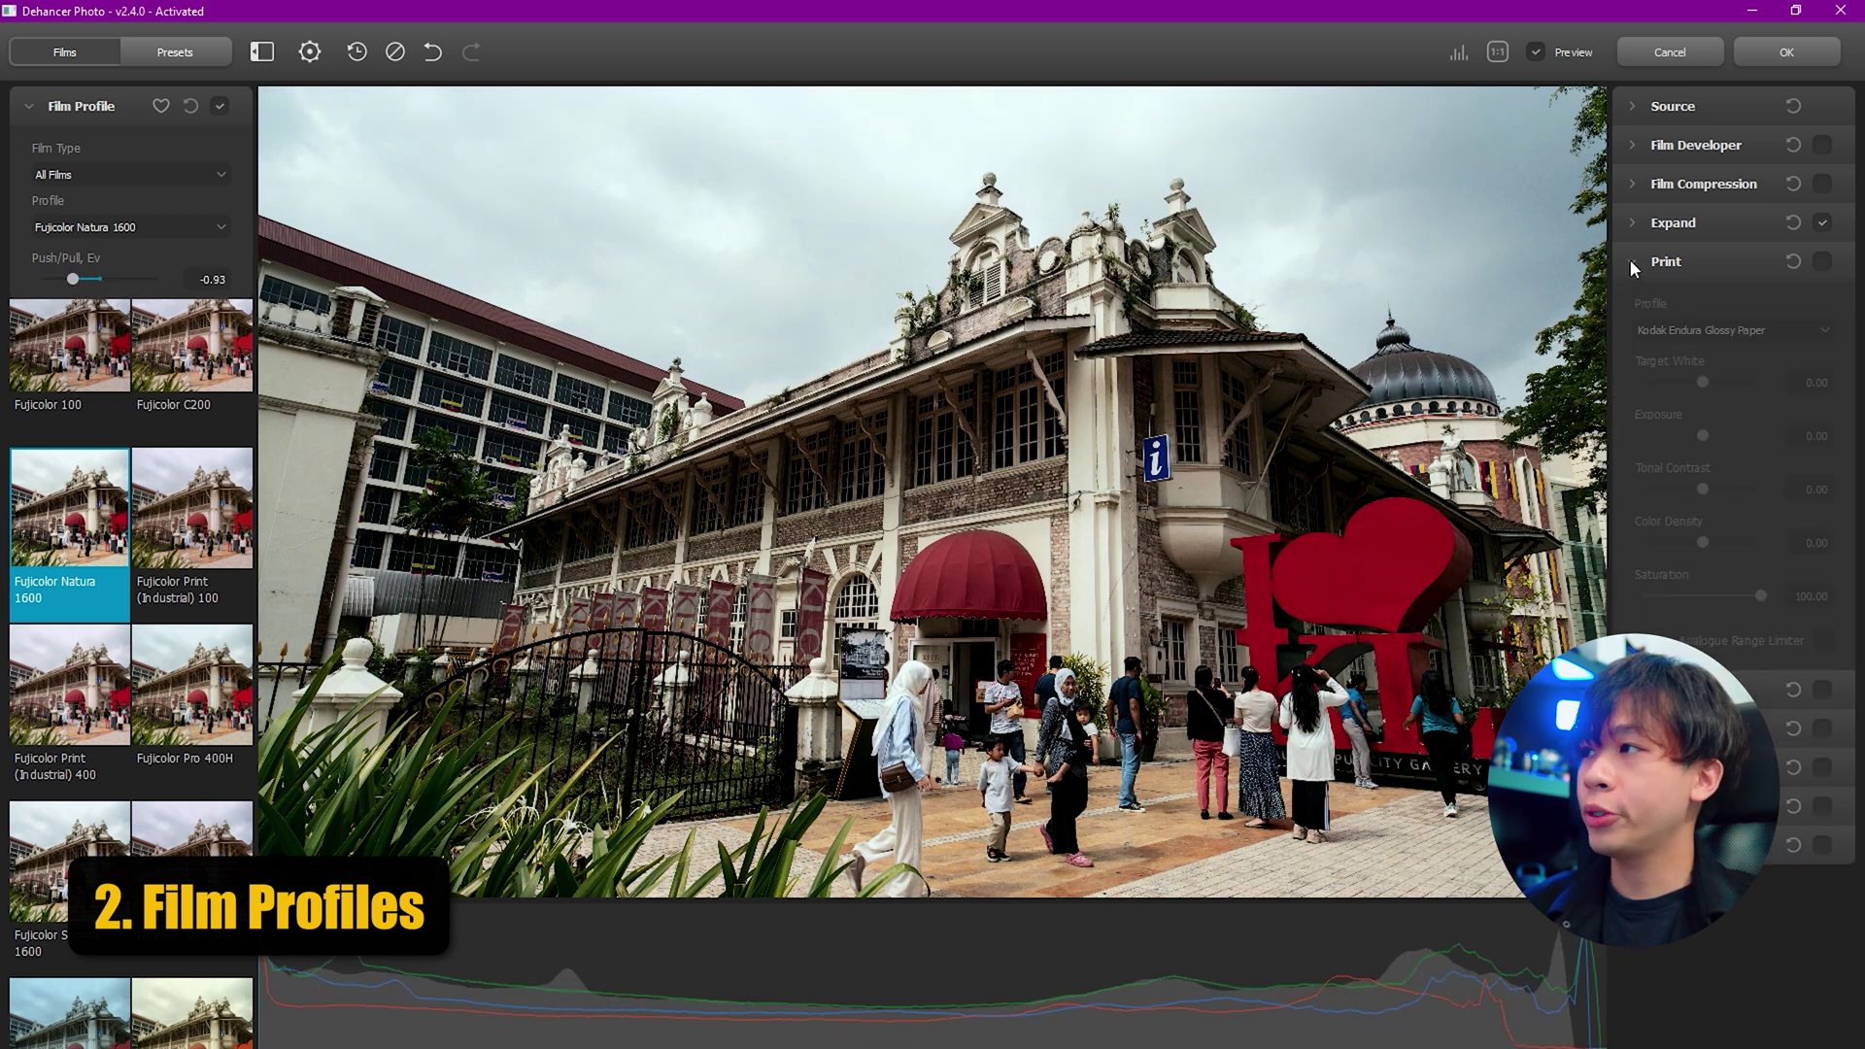
{"action": "left_click", "coordinate": [1823, 262]}
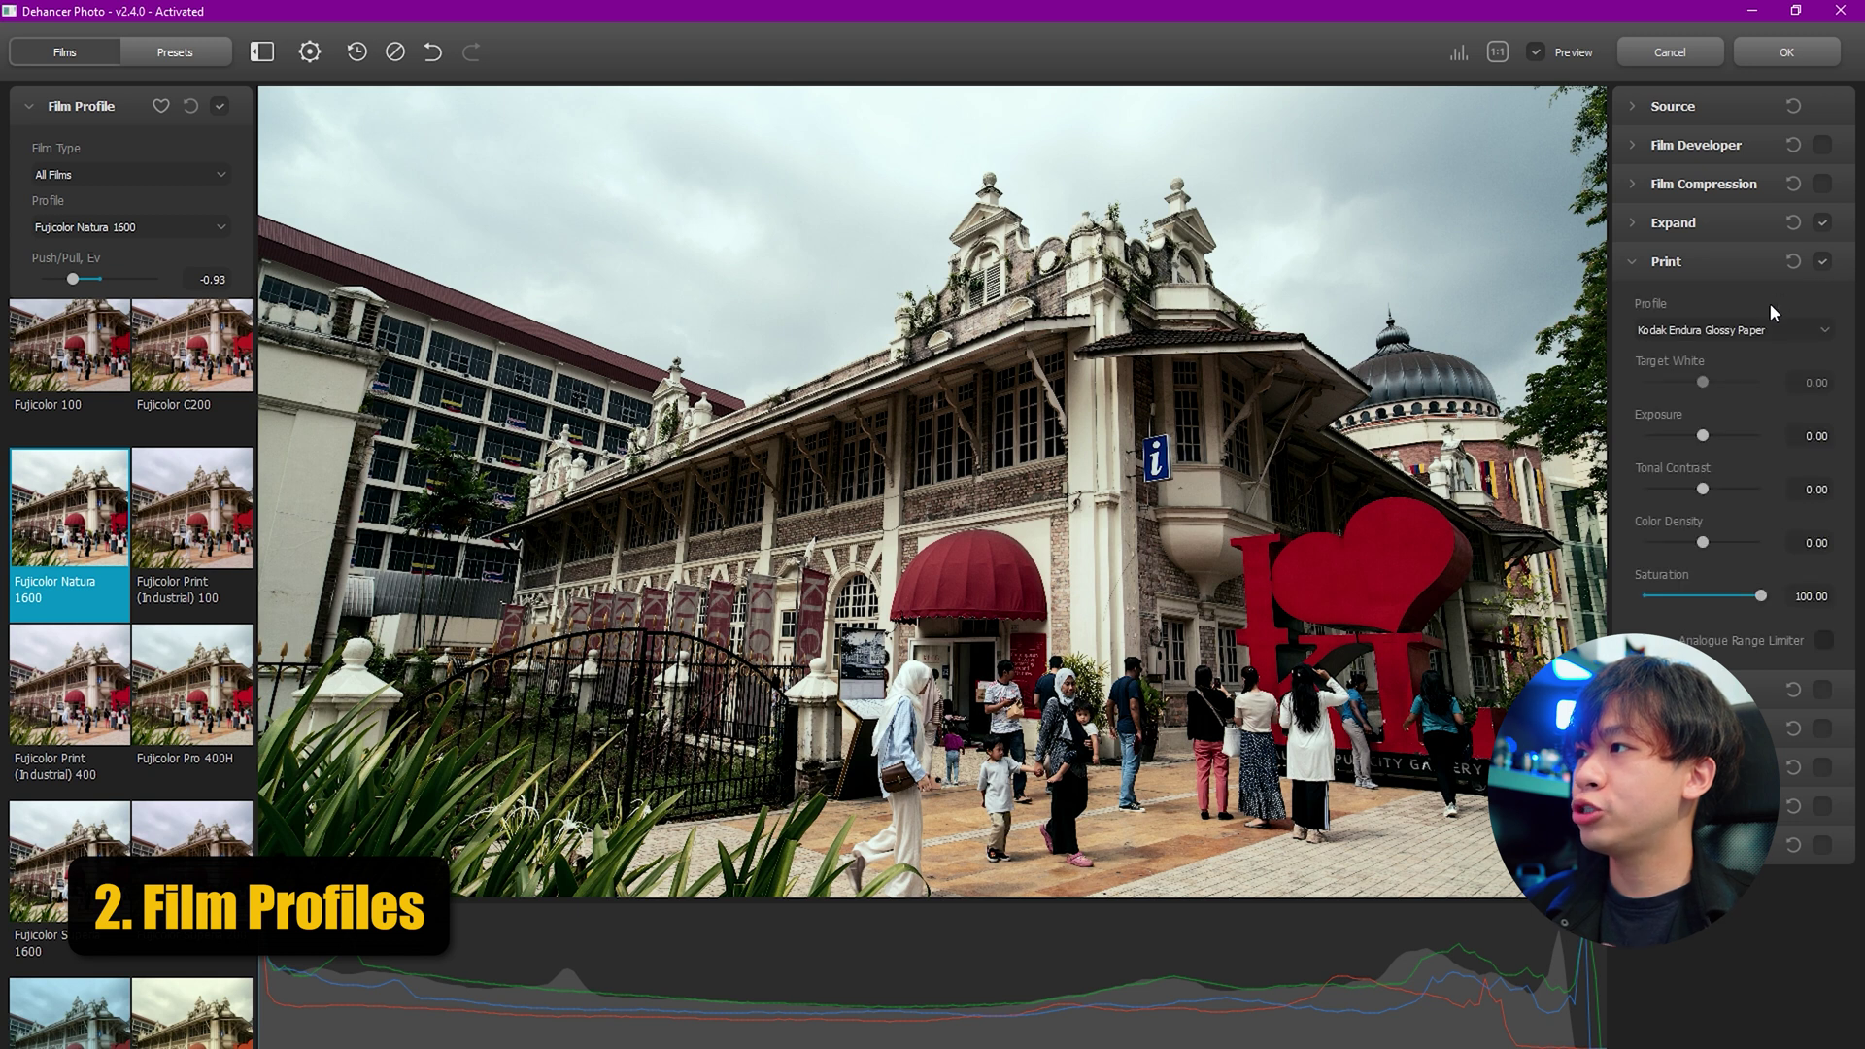
{"action": "left_click", "coordinate": [1753, 330]}
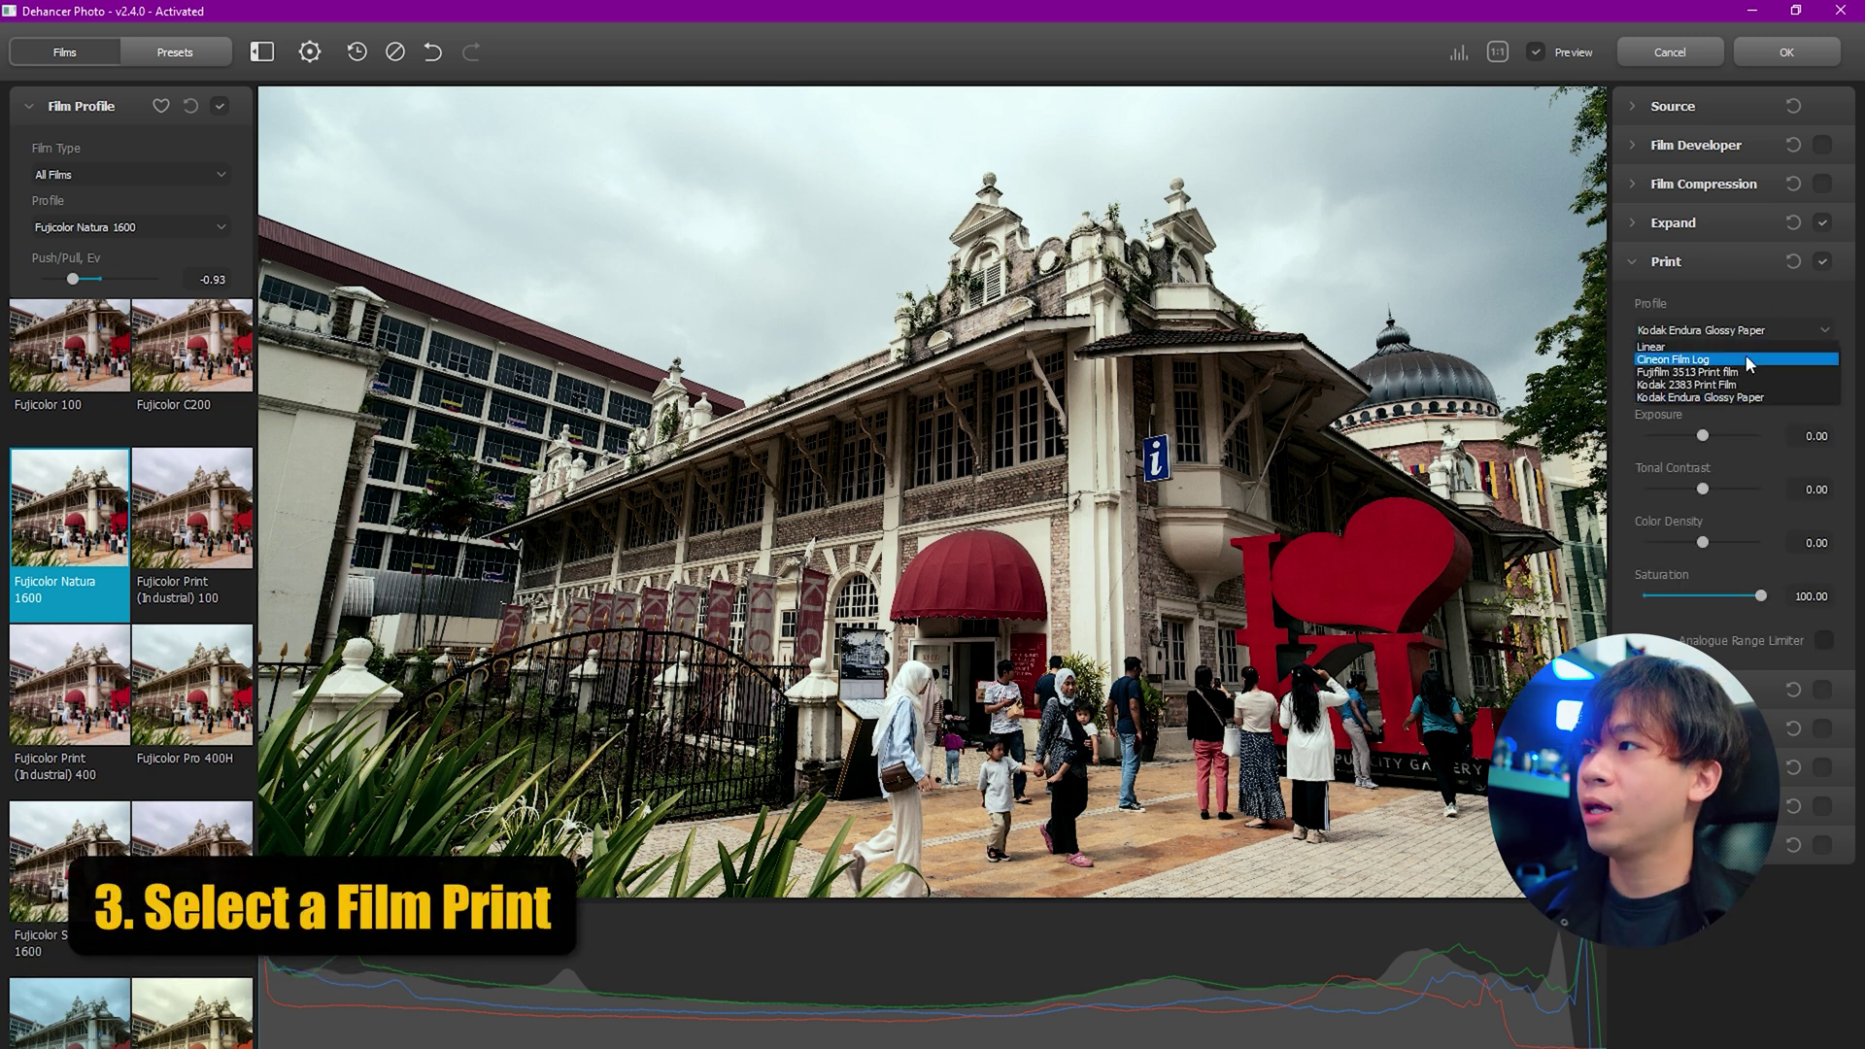
{"action": "left_click", "coordinate": [1705, 347]}
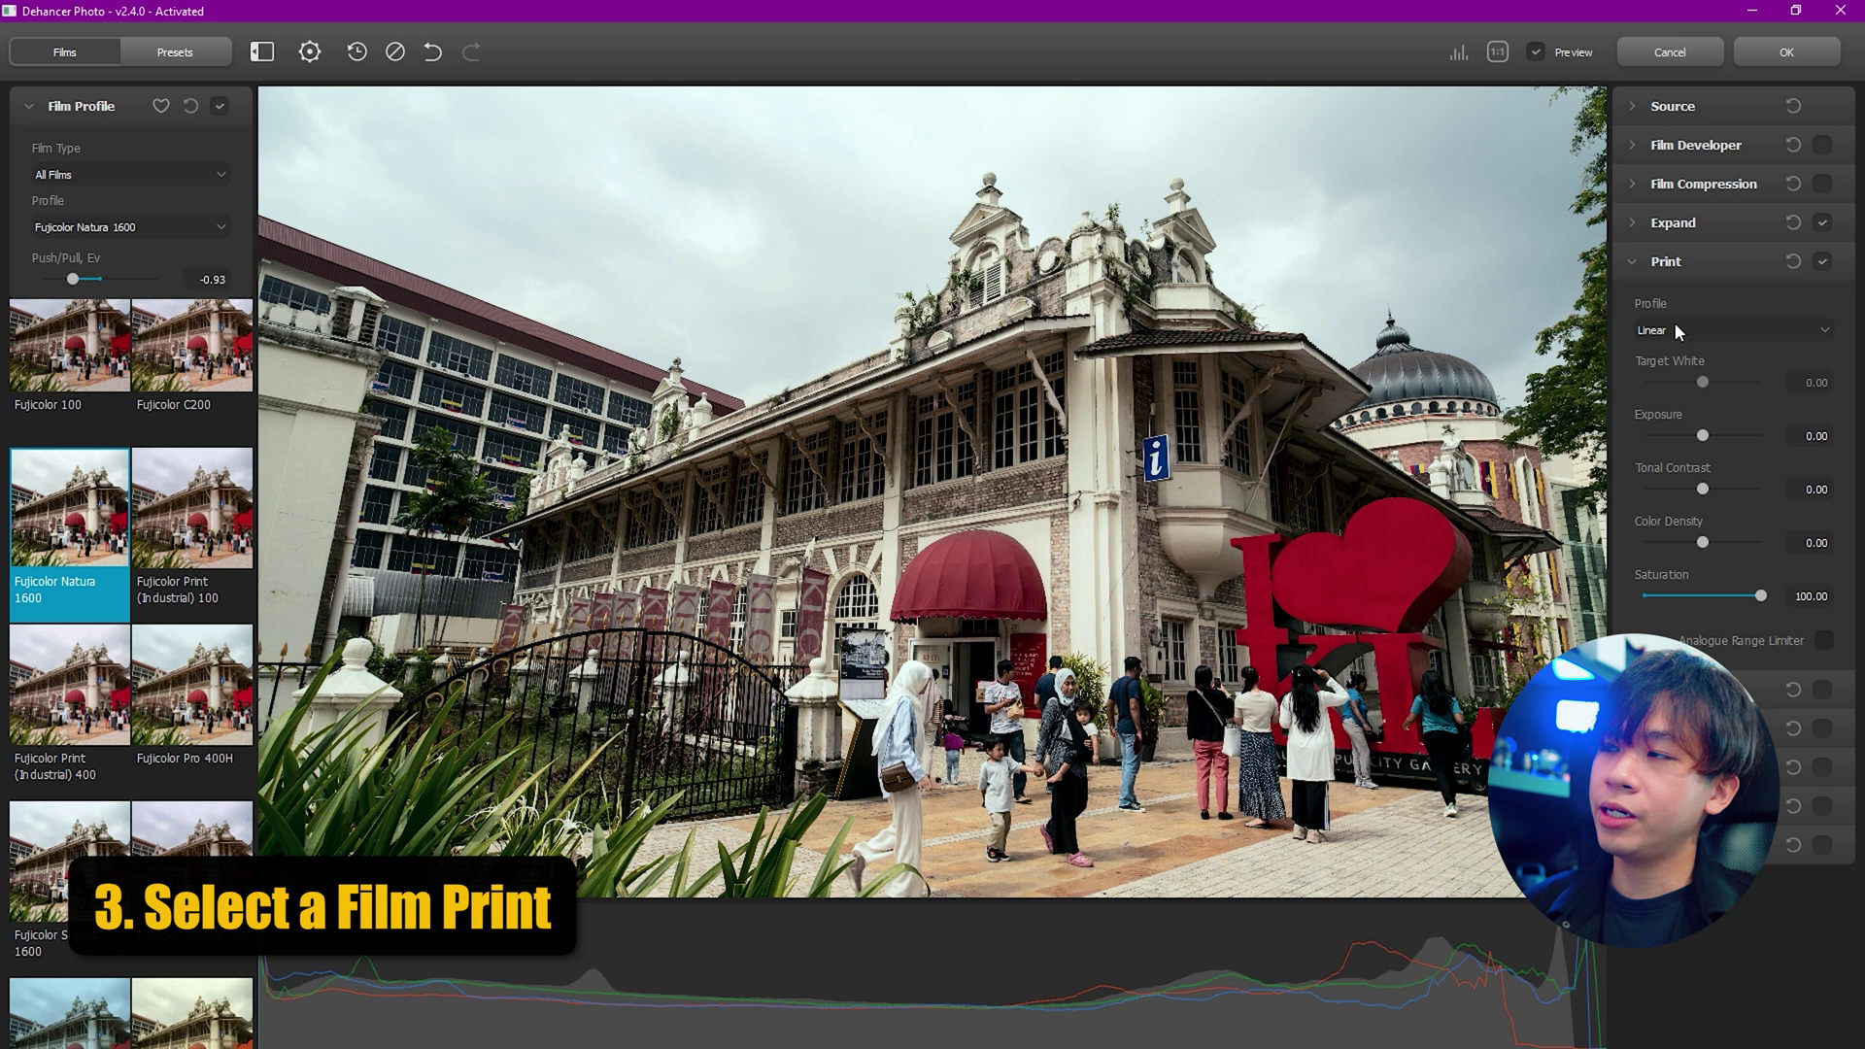
{"action": "left_click", "coordinate": [1674, 328]}
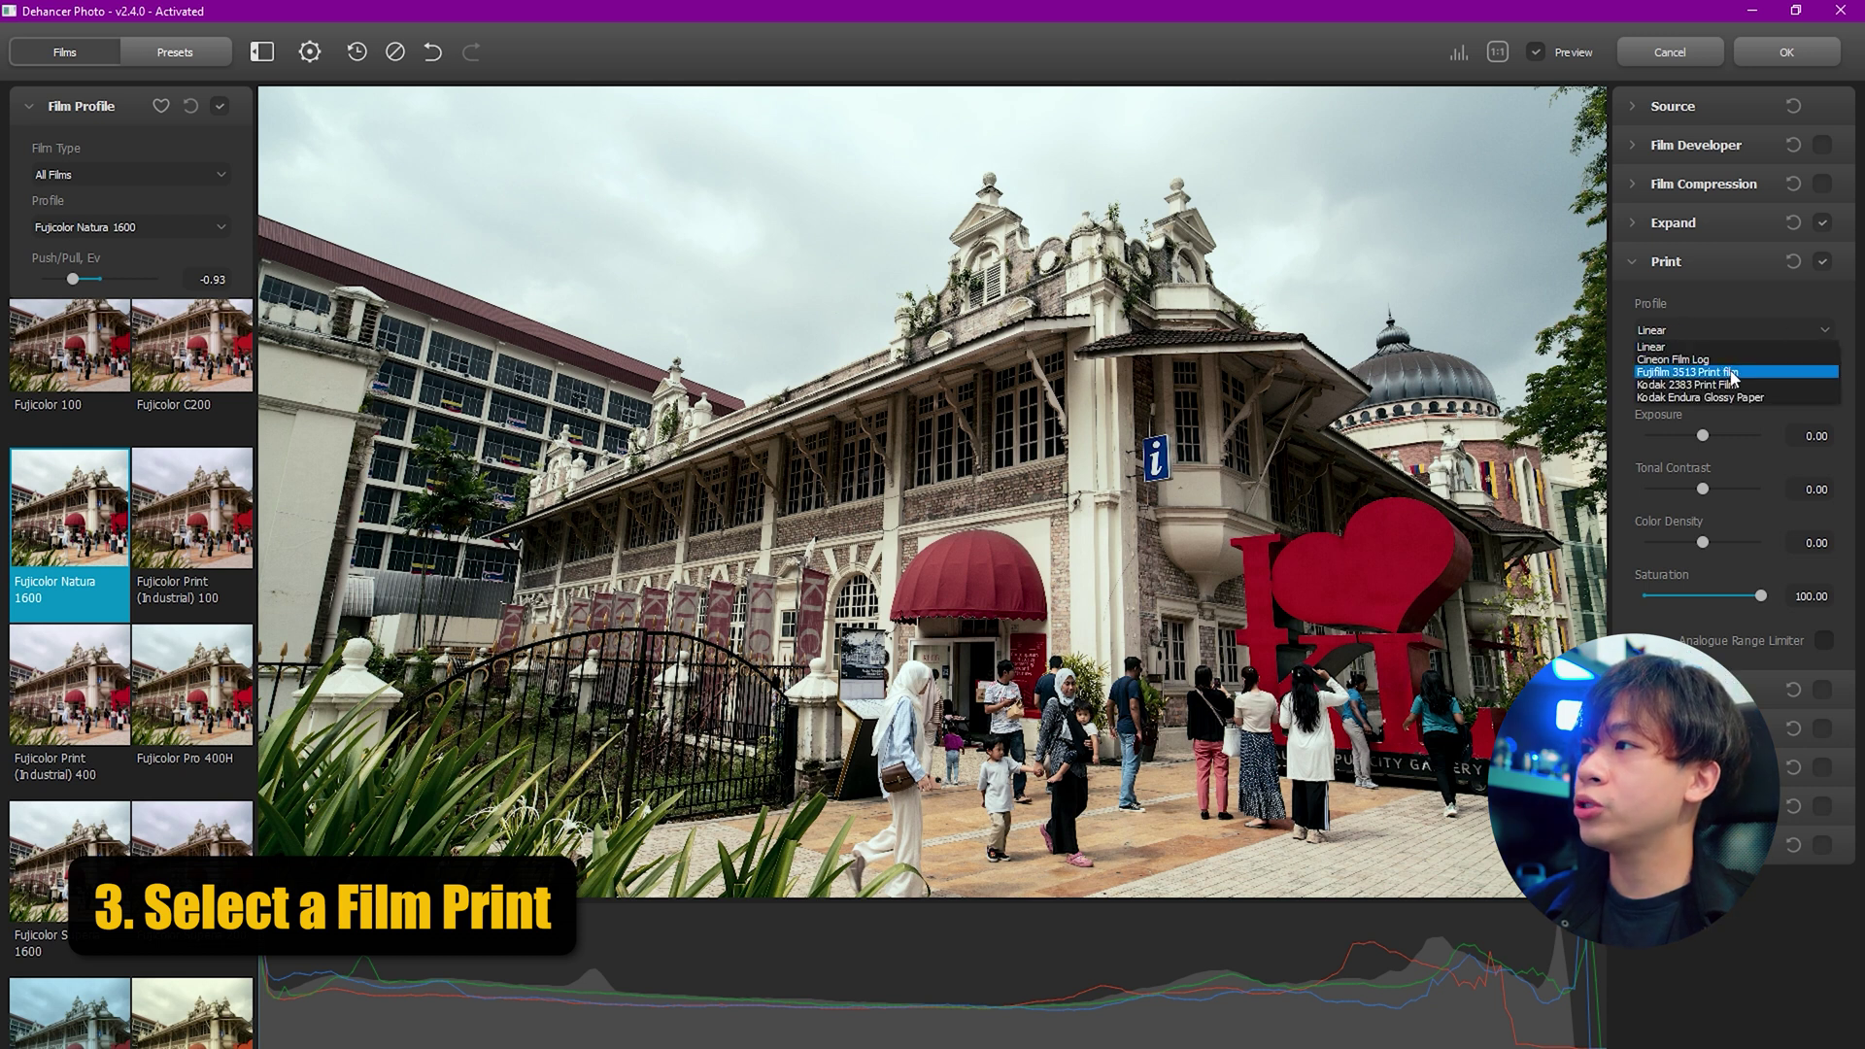
{"action": "left_click", "coordinate": [1671, 373]}
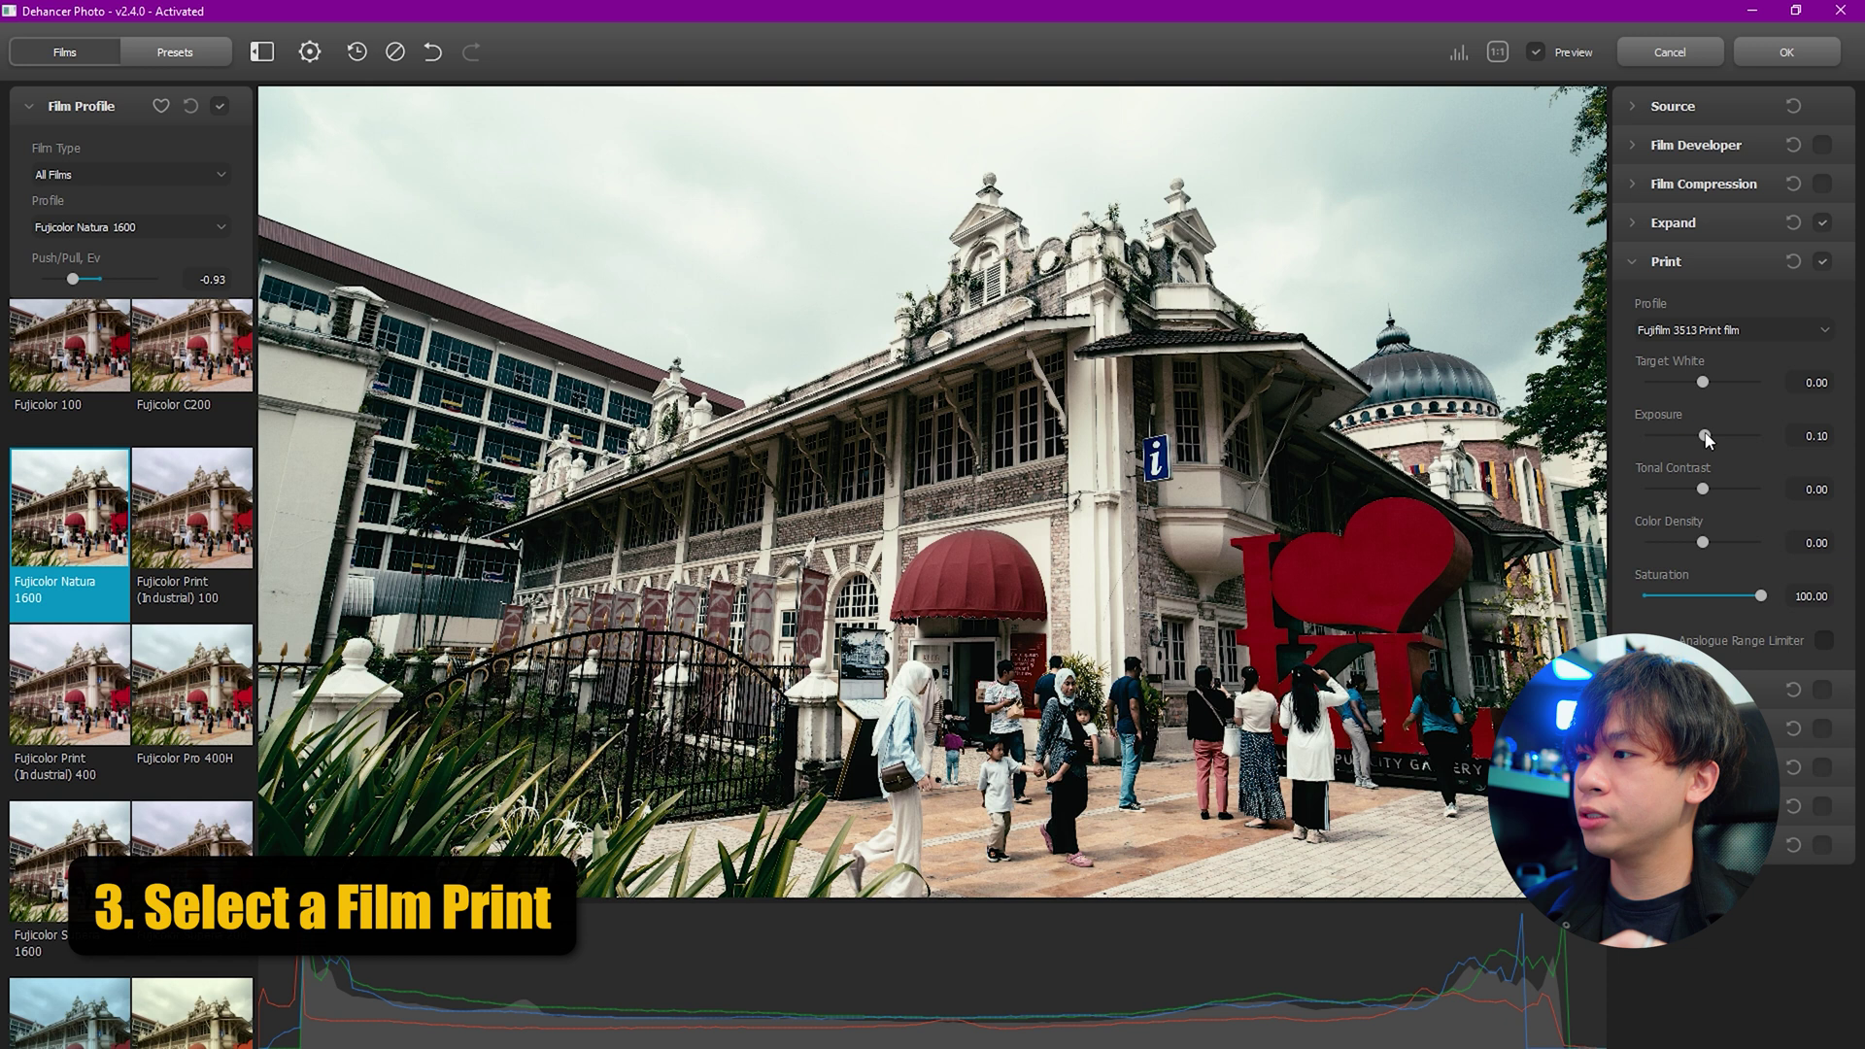
Set print Exposure to 0.40 and Color Density to 61.67.
{"action": "mouse_move", "coordinate": [1704, 436]}
{"action": "left_mouse_down"}
{"action": "mouse_move", "coordinate": [1709, 491]}
{"action": "mouse_move", "coordinate": [1734, 492]}
{"action": "mouse_move", "coordinate": [1710, 490]}
{"action": "mouse_move", "coordinate": [1709, 436]}
{"action": "left_mouse_up"}
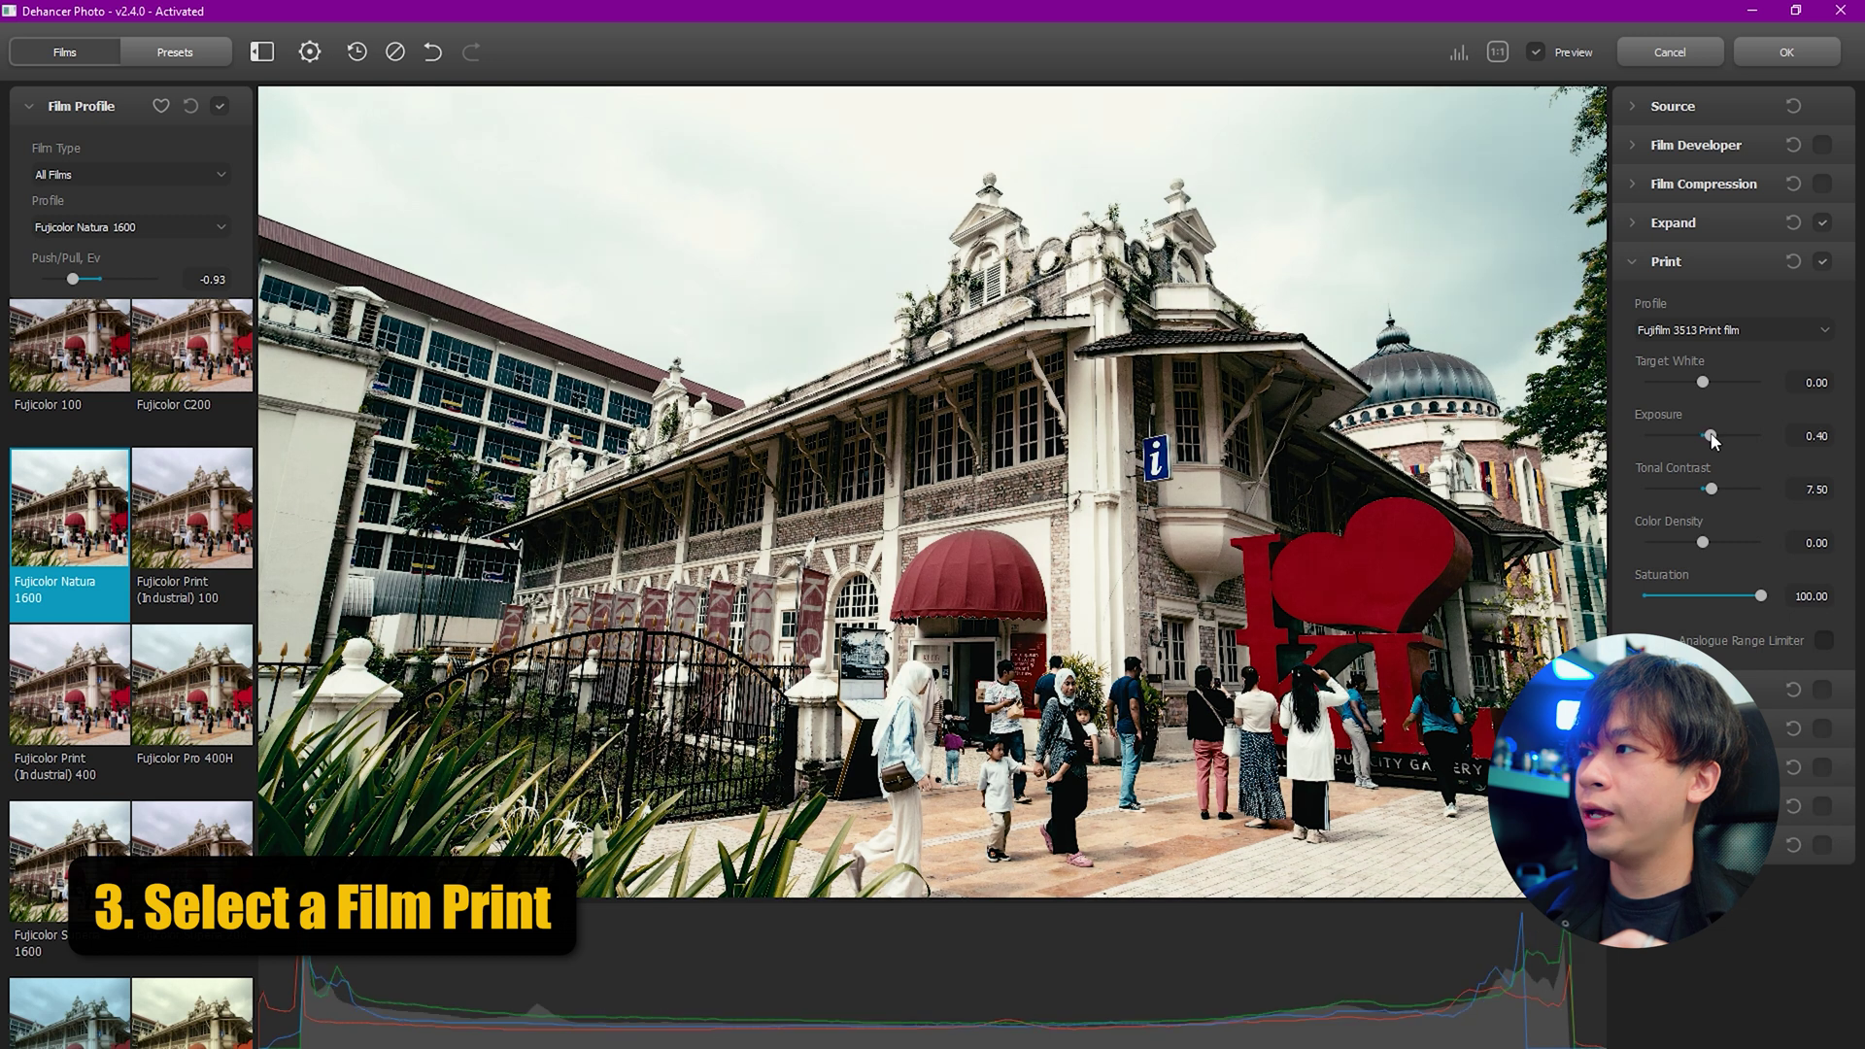
{"action": "left_click_drag", "start_coordinate": [1704, 542], "coordinate": [1740, 546]}
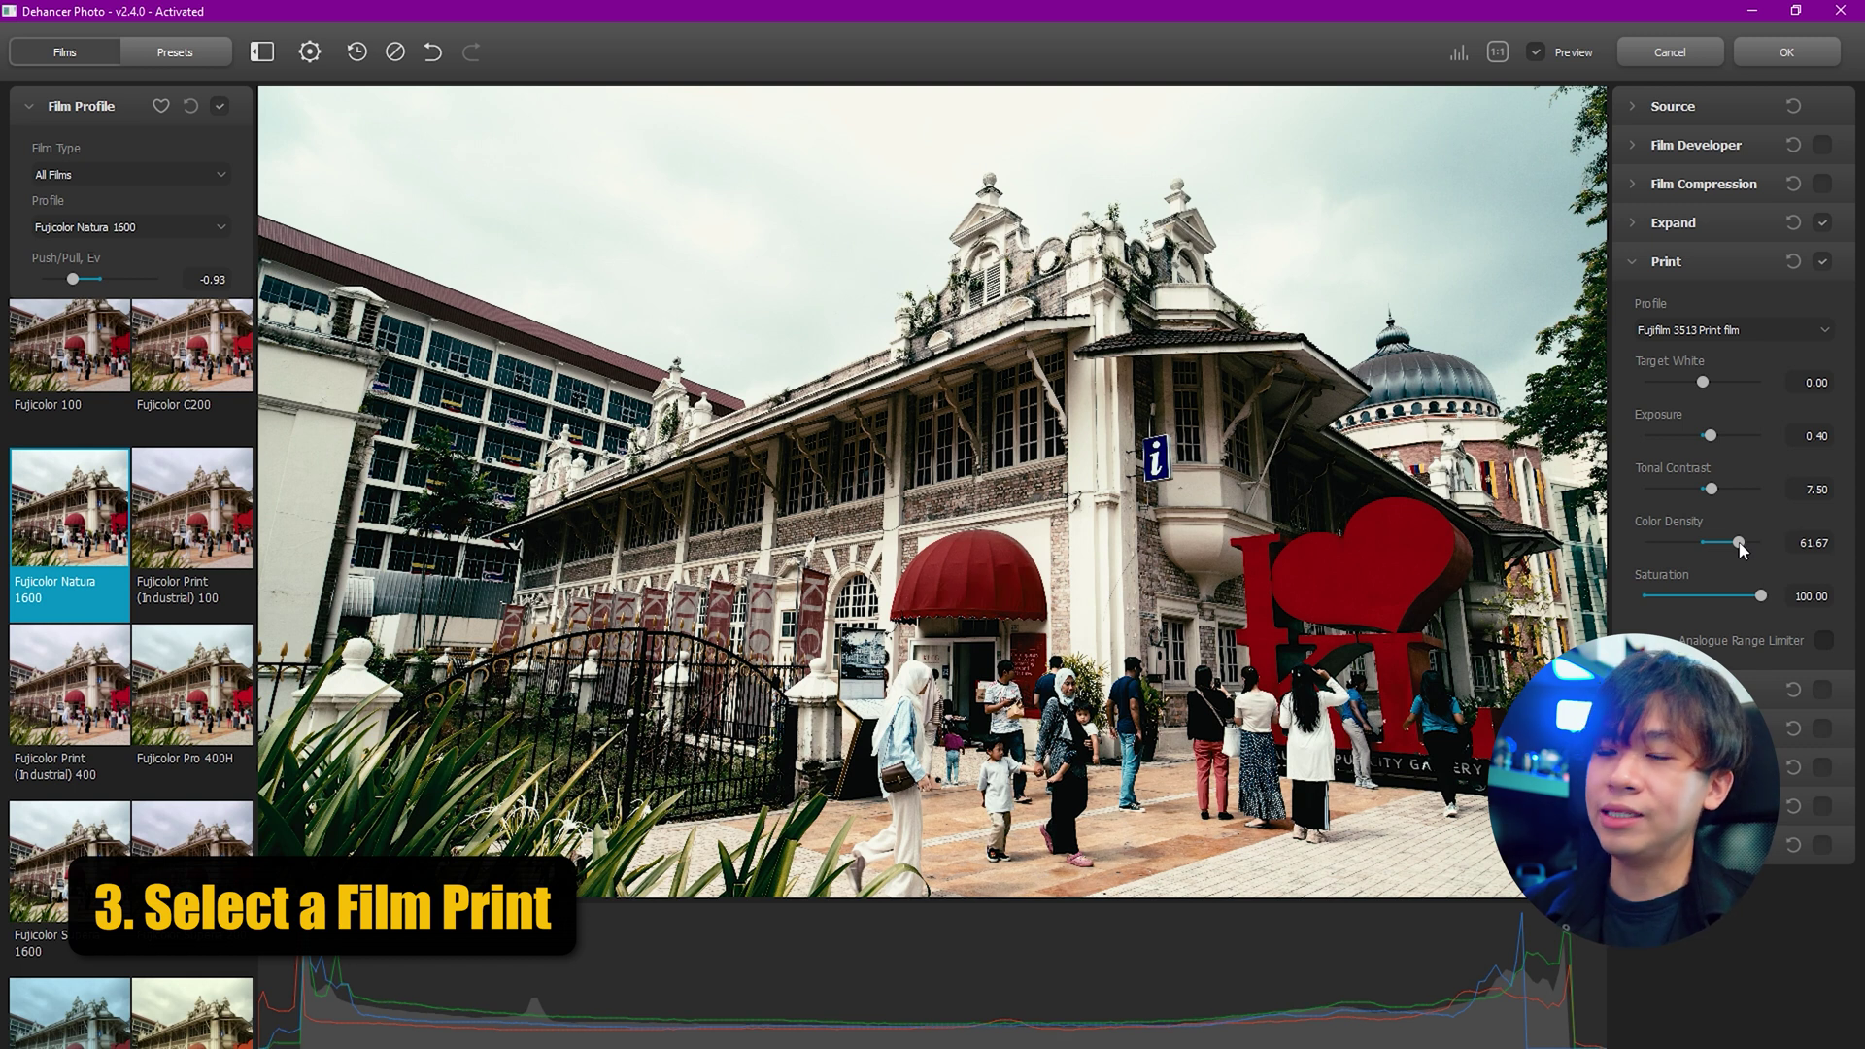
{"action": "left_click", "coordinate": [1633, 260]}
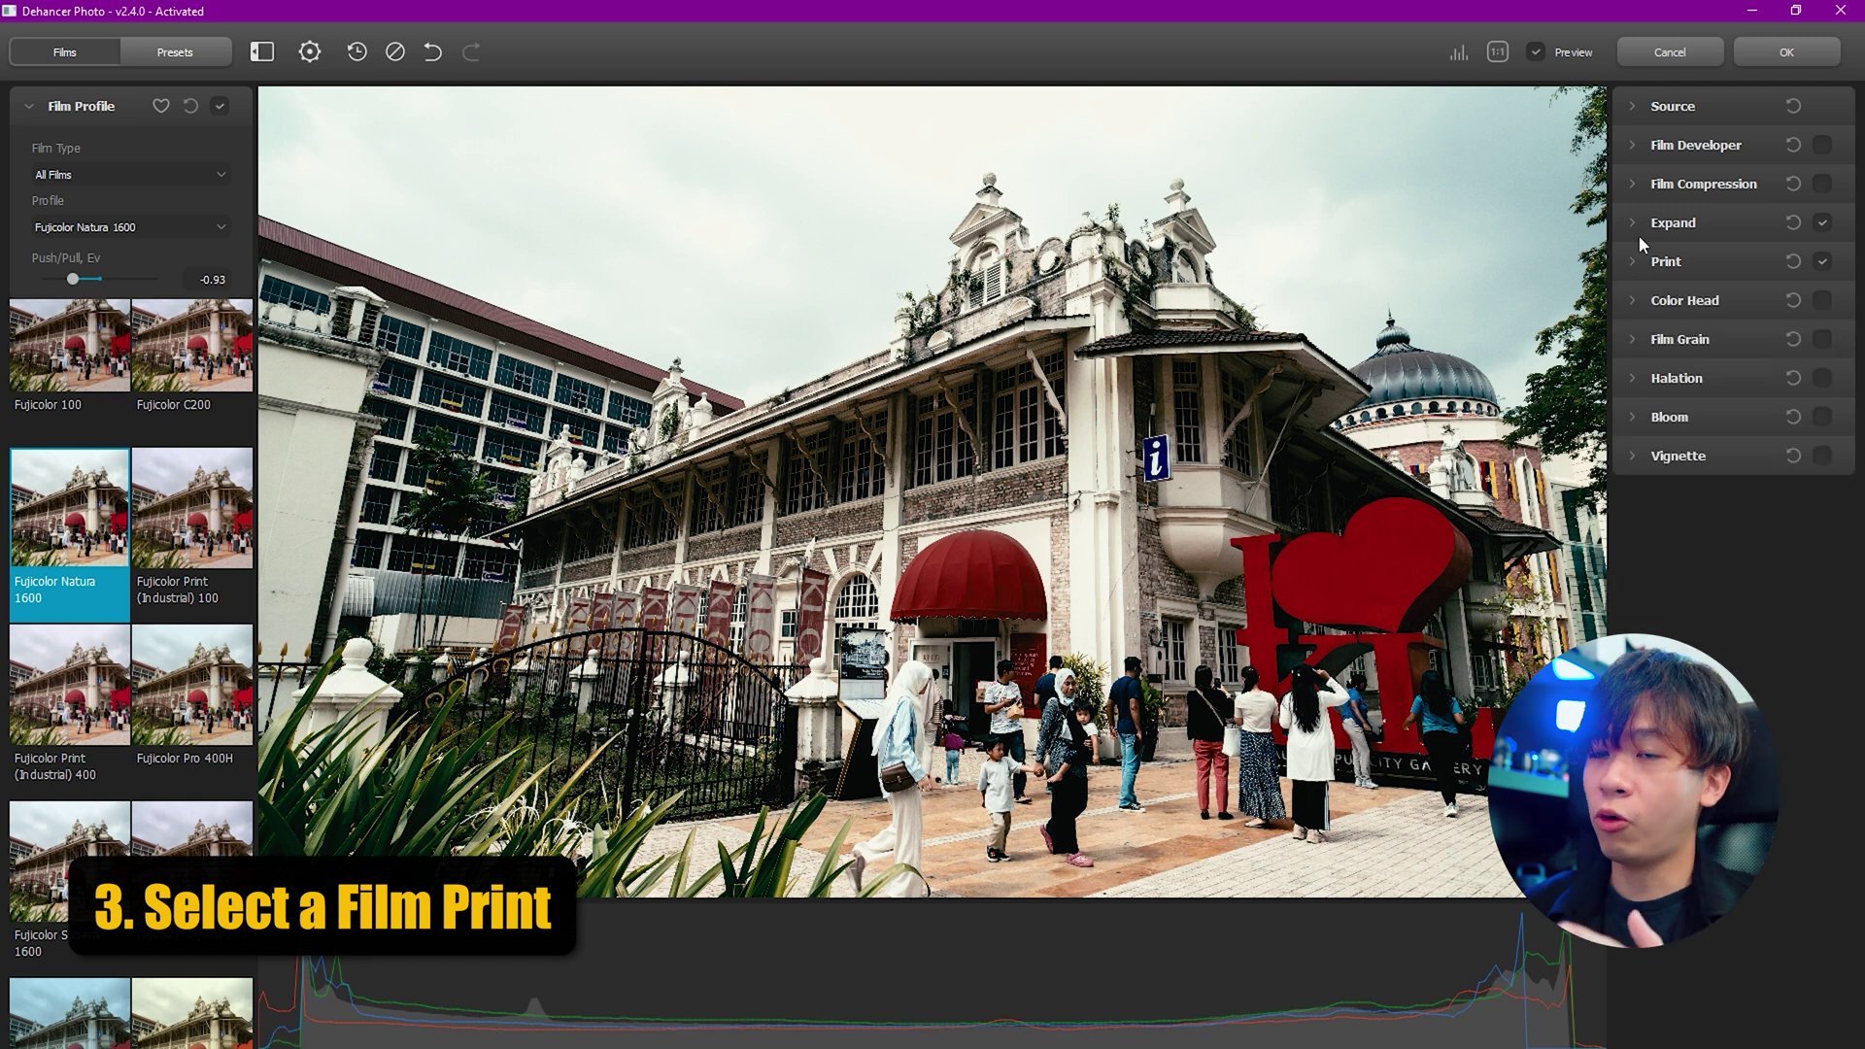
In Expand, set Black Point to −5.83 and White Point to 107.25.
{"action": "left_click", "coordinate": [1639, 215]}
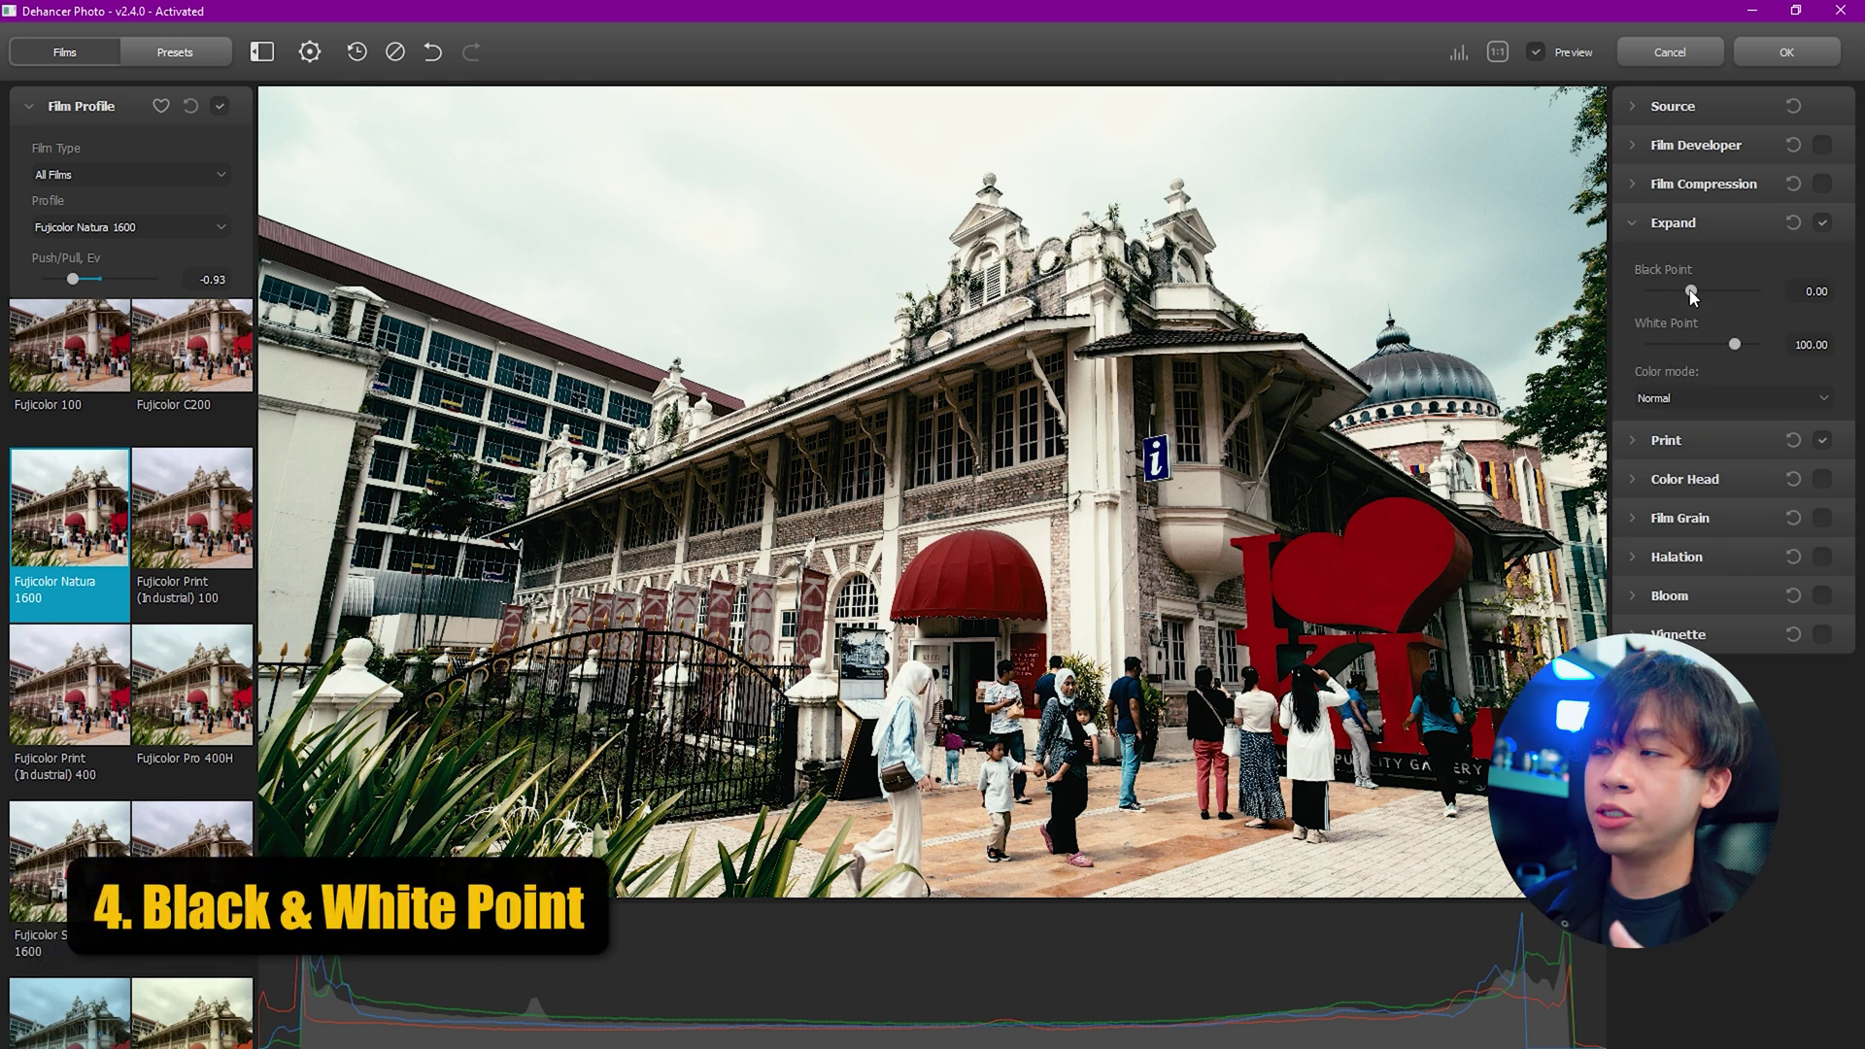
{"action": "mouse_move", "coordinate": [1690, 294]}
{"action": "left_mouse_down"}
{"action": "mouse_move", "coordinate": [1712, 295]}
{"action": "mouse_move", "coordinate": [1676, 296]}
{"action": "left_mouse_up"}
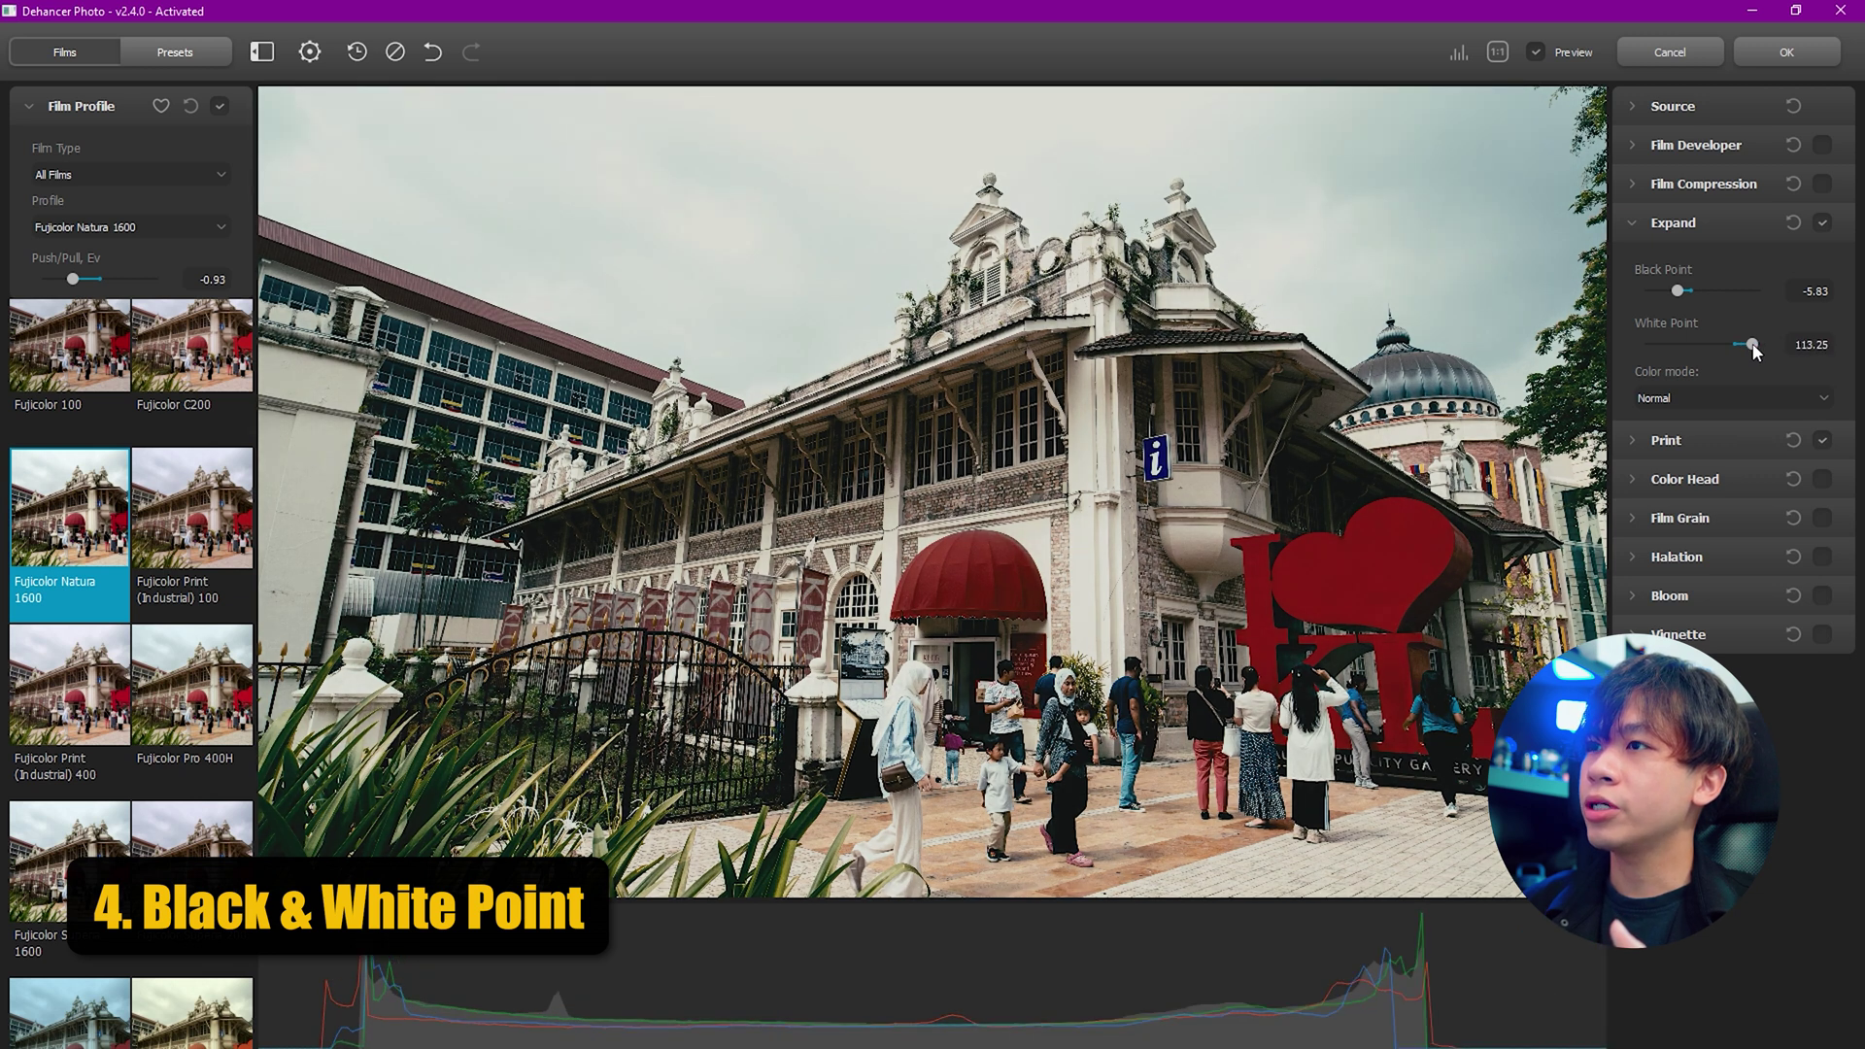
{"action": "mouse_move", "coordinate": [1739, 344]}
{"action": "left_mouse_down"}
{"action": "mouse_move", "coordinate": [1710, 344]}
{"action": "mouse_move", "coordinate": [1738, 344]}
{"action": "left_mouse_up"}
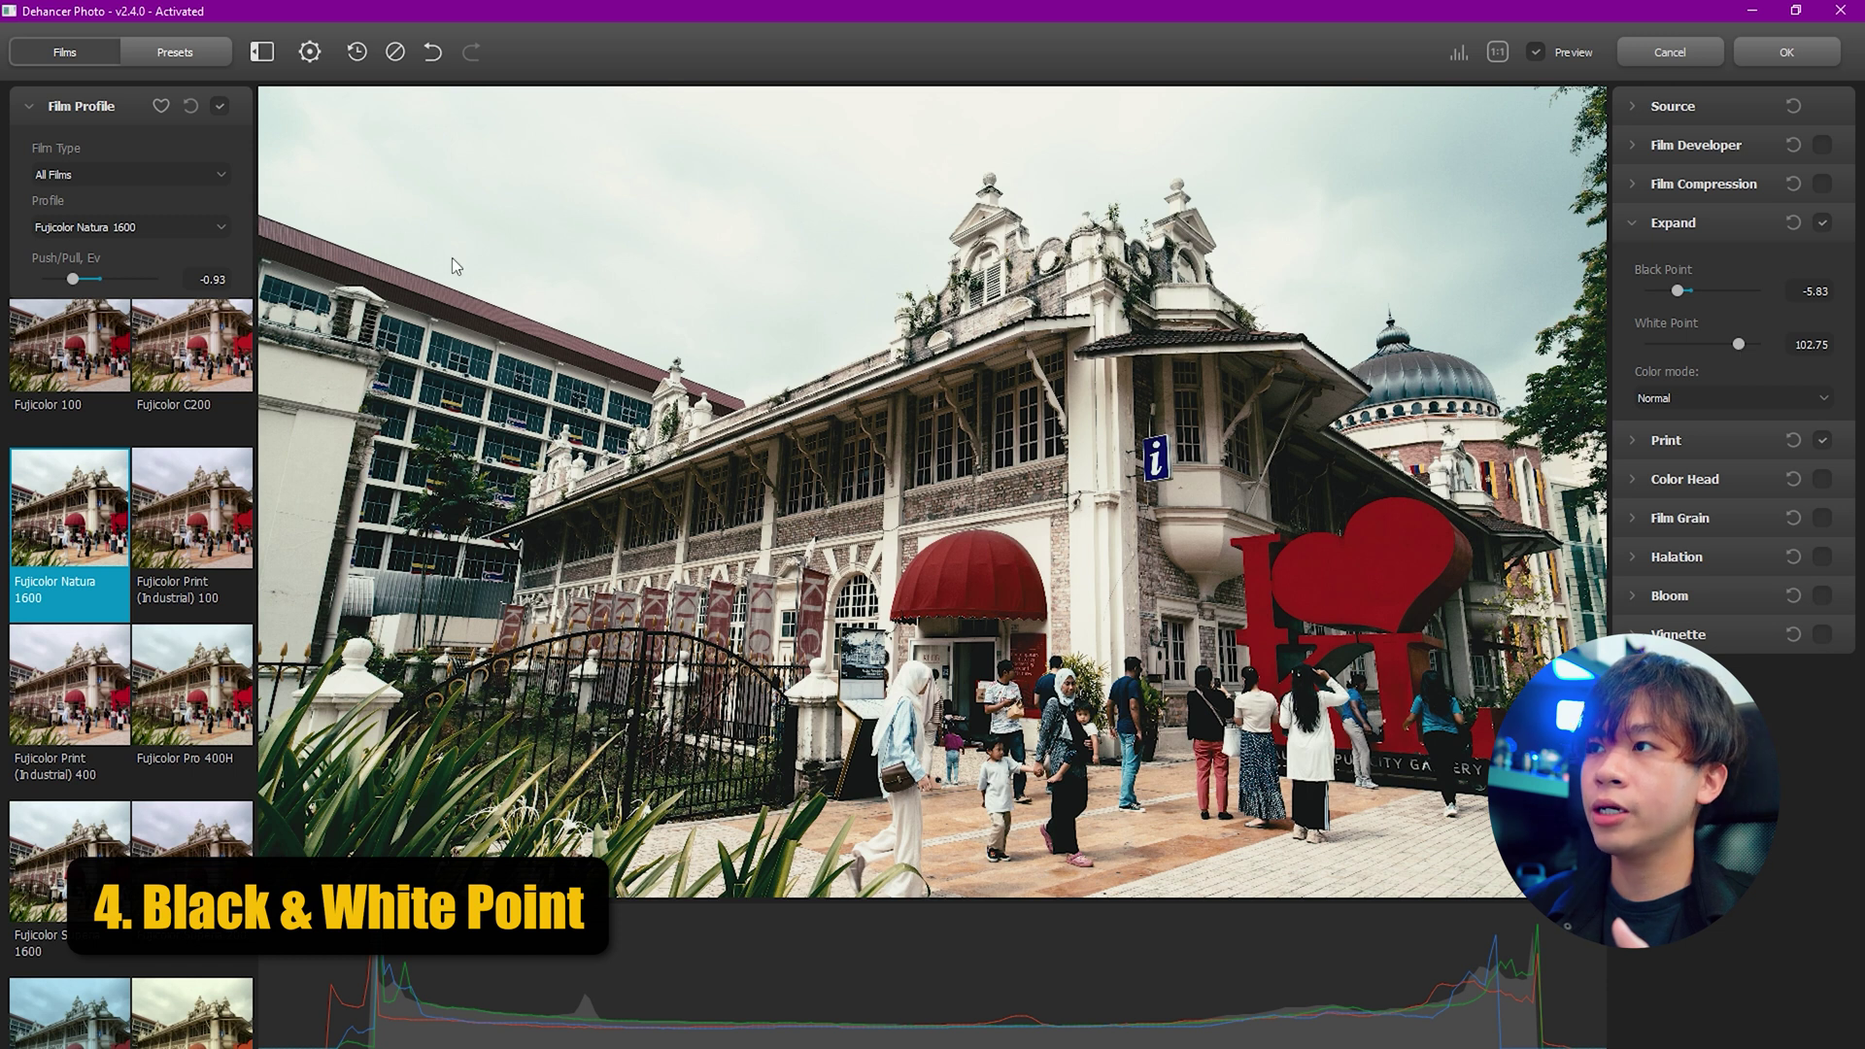
{"action": "left_click_drag", "start_coordinate": [1738, 344], "coordinate": [1743, 344]}
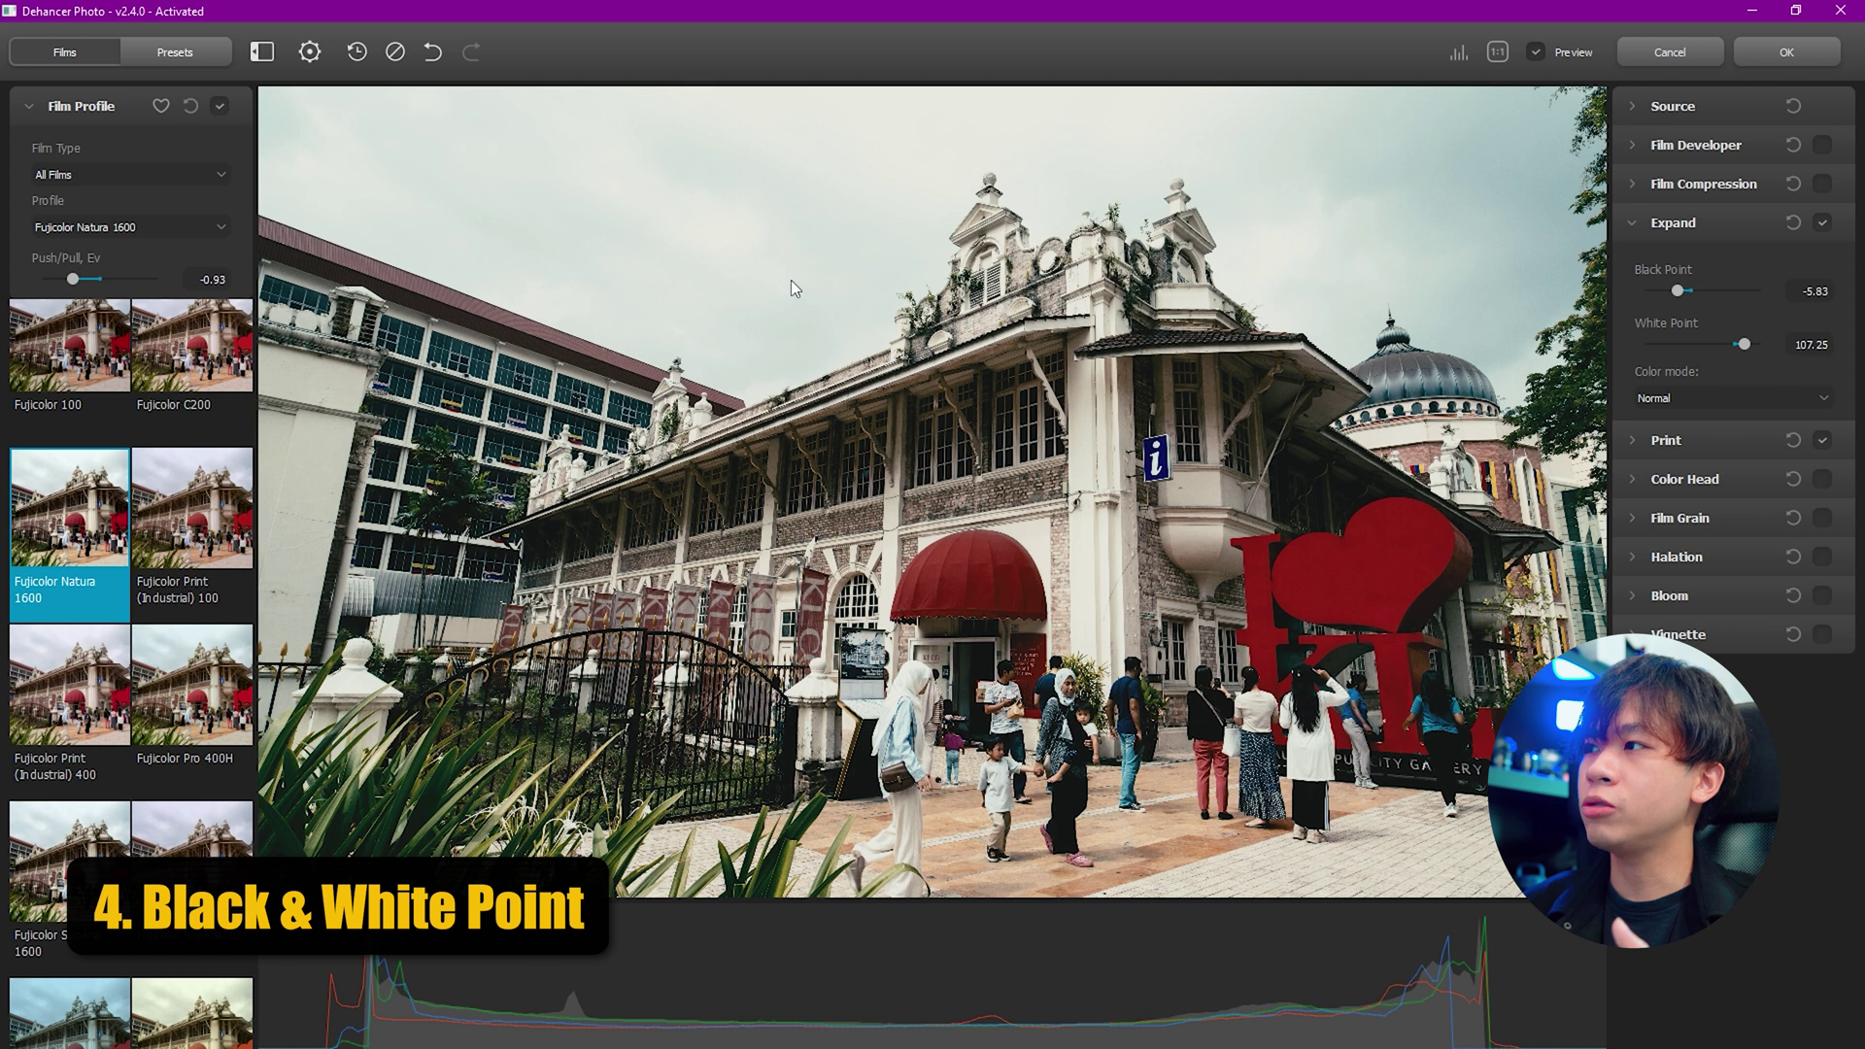
{"action": "left_click", "coordinate": [1640, 222]}
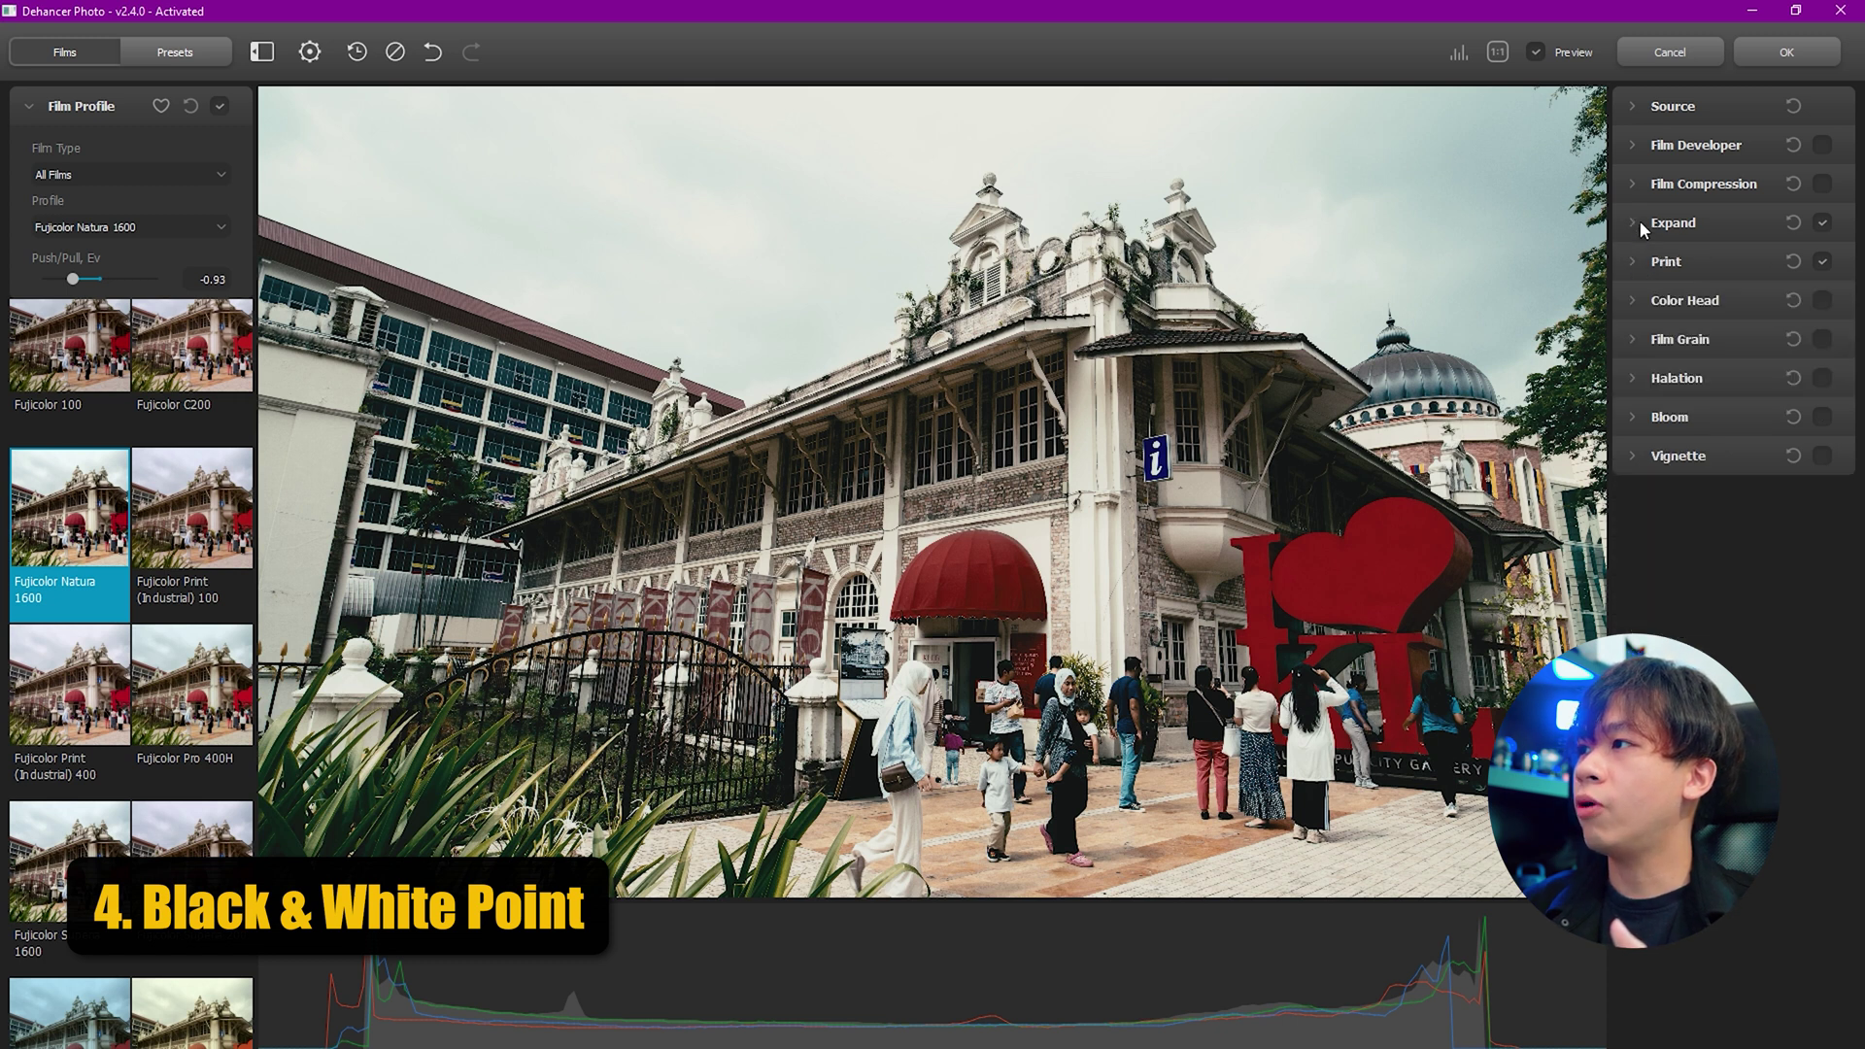
Turn on Film Compression with White Point 120 and Tonal Range 57.50, and lower Expand White Point to 90.
{"action": "left_click", "coordinate": [1637, 180]}
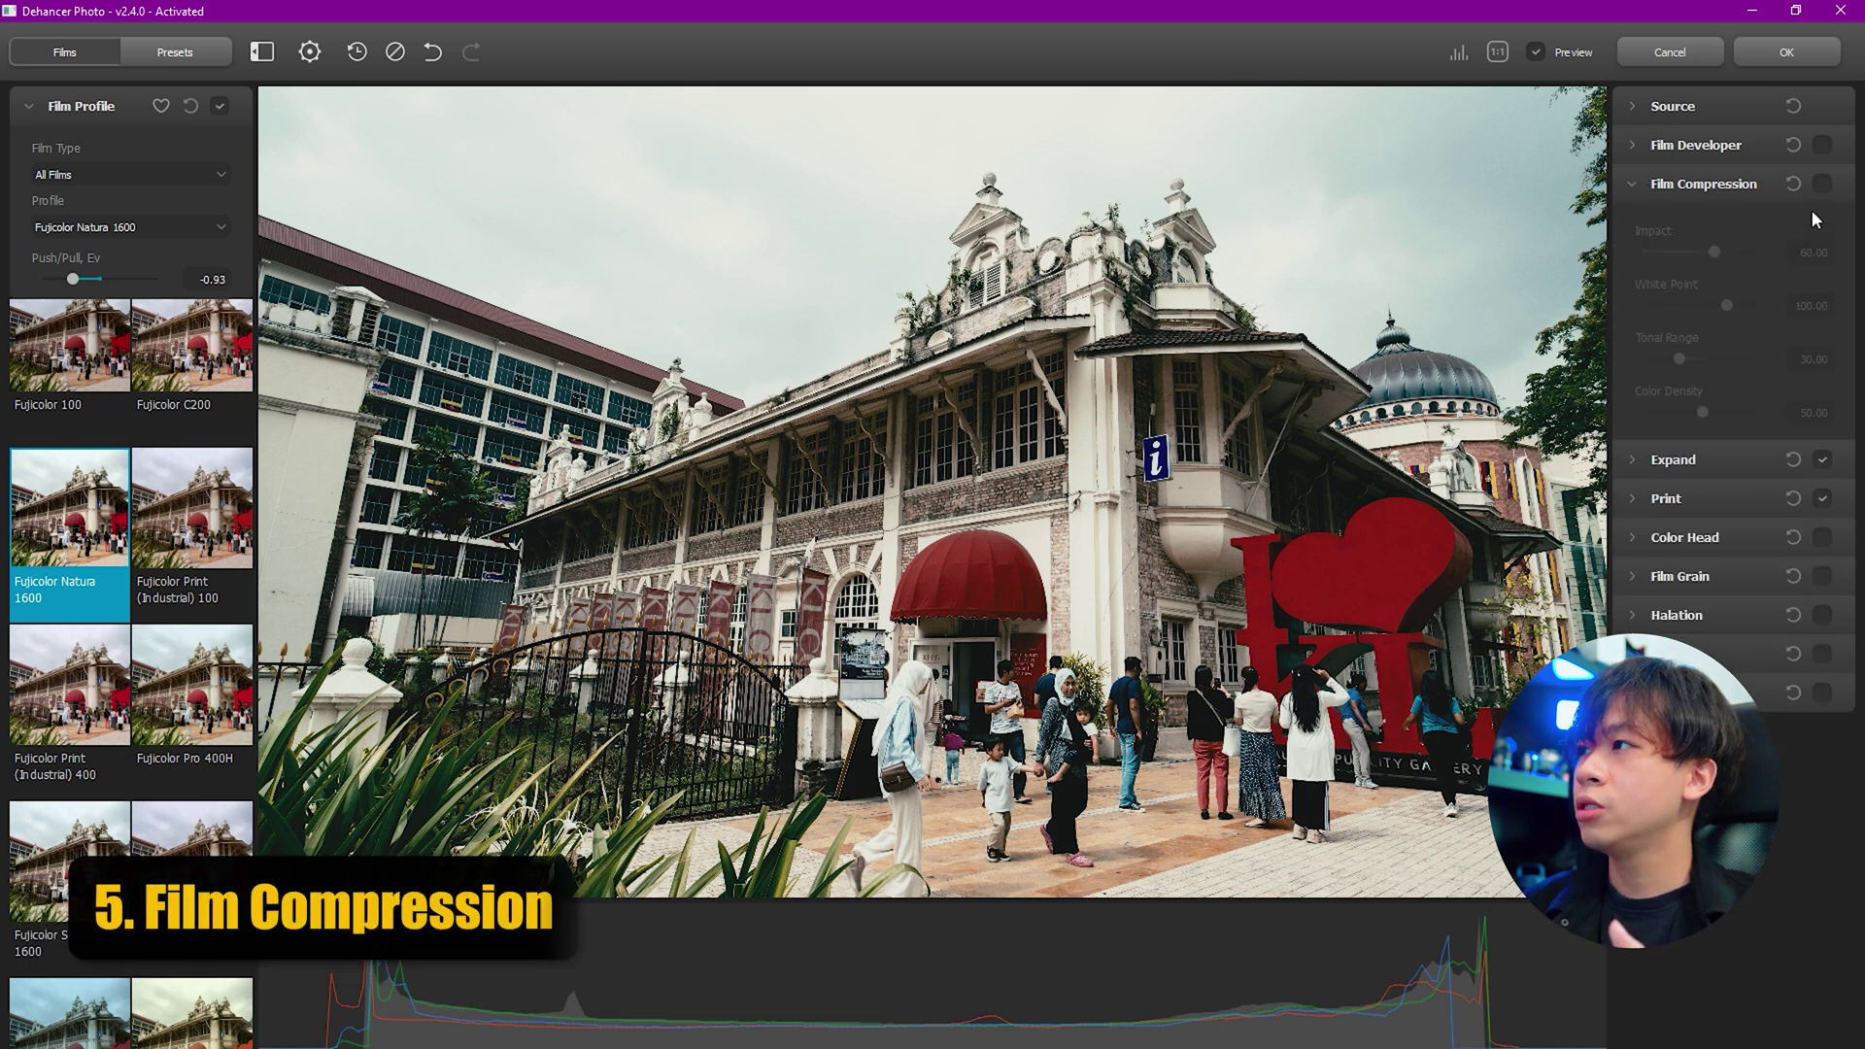
{"action": "left_click", "coordinate": [1823, 184]}
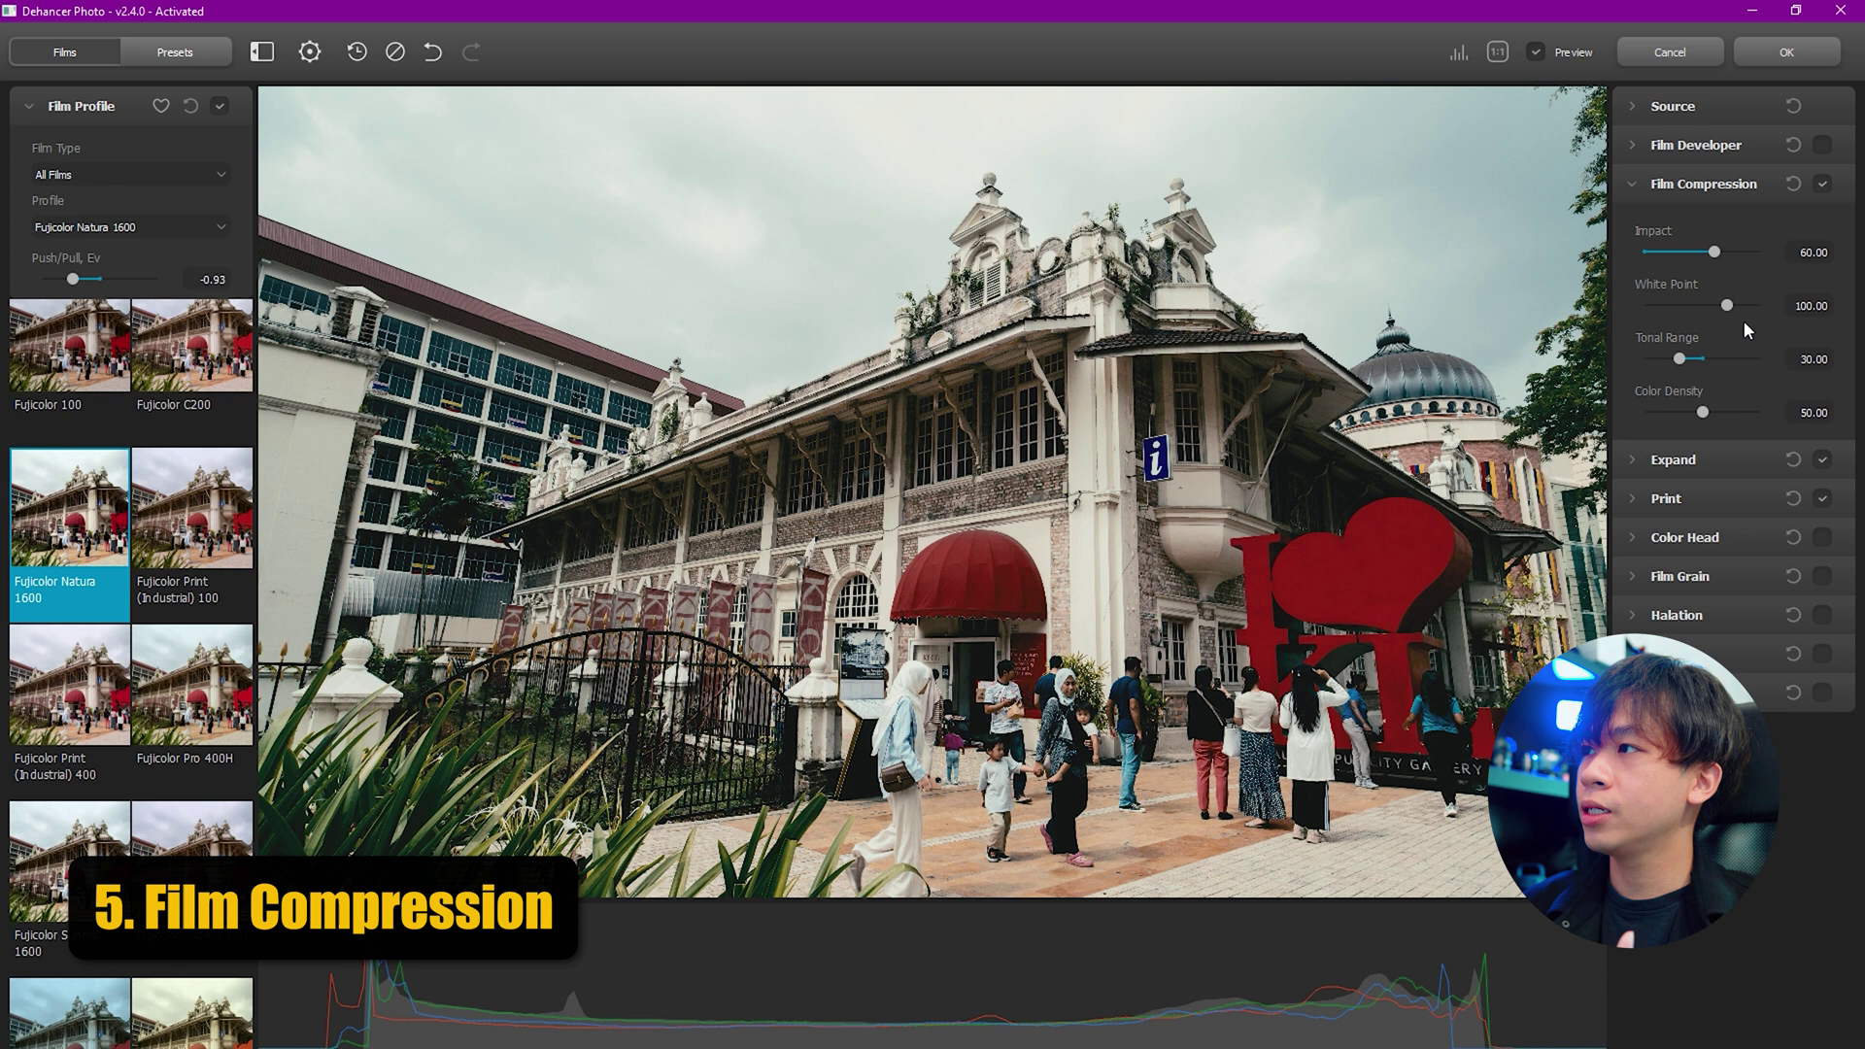
{"action": "left_click_drag", "start_coordinate": [1743, 321], "coordinate": [1771, 320]}
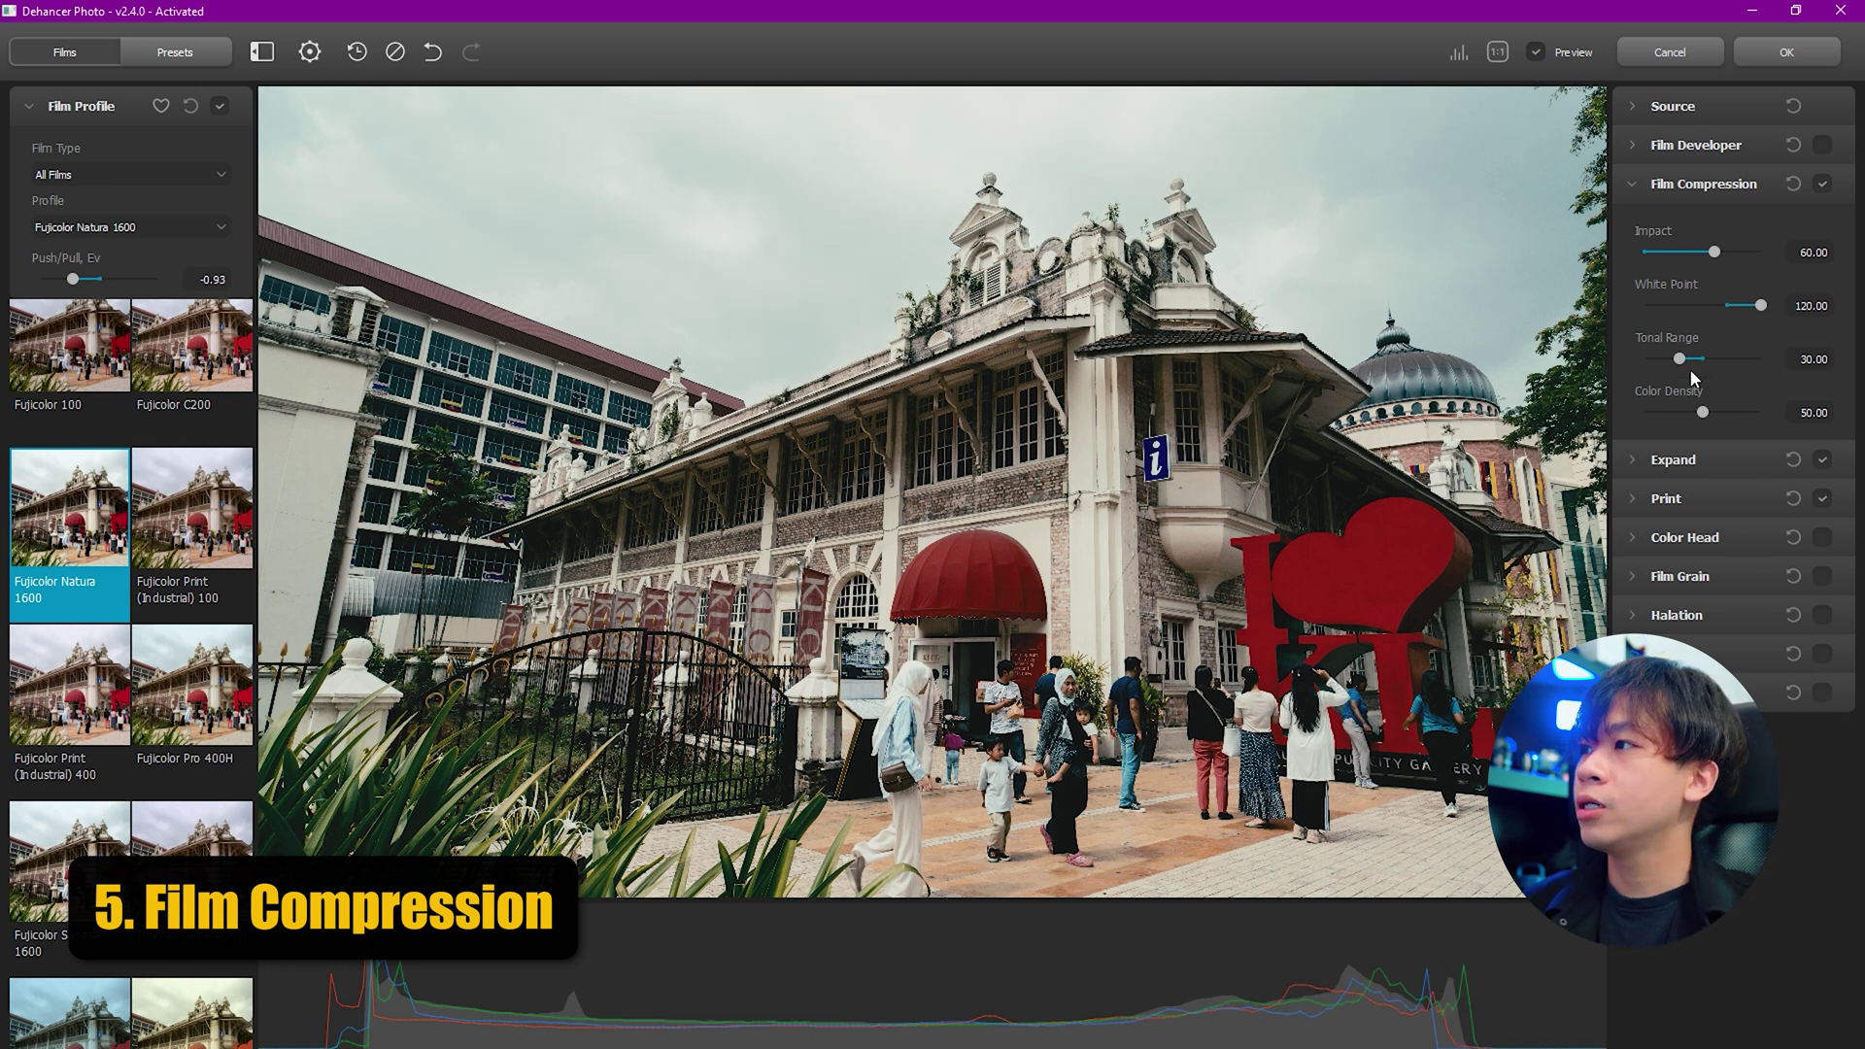
{"action": "left_click_drag", "start_coordinate": [1680, 361], "coordinate": [1732, 364]}
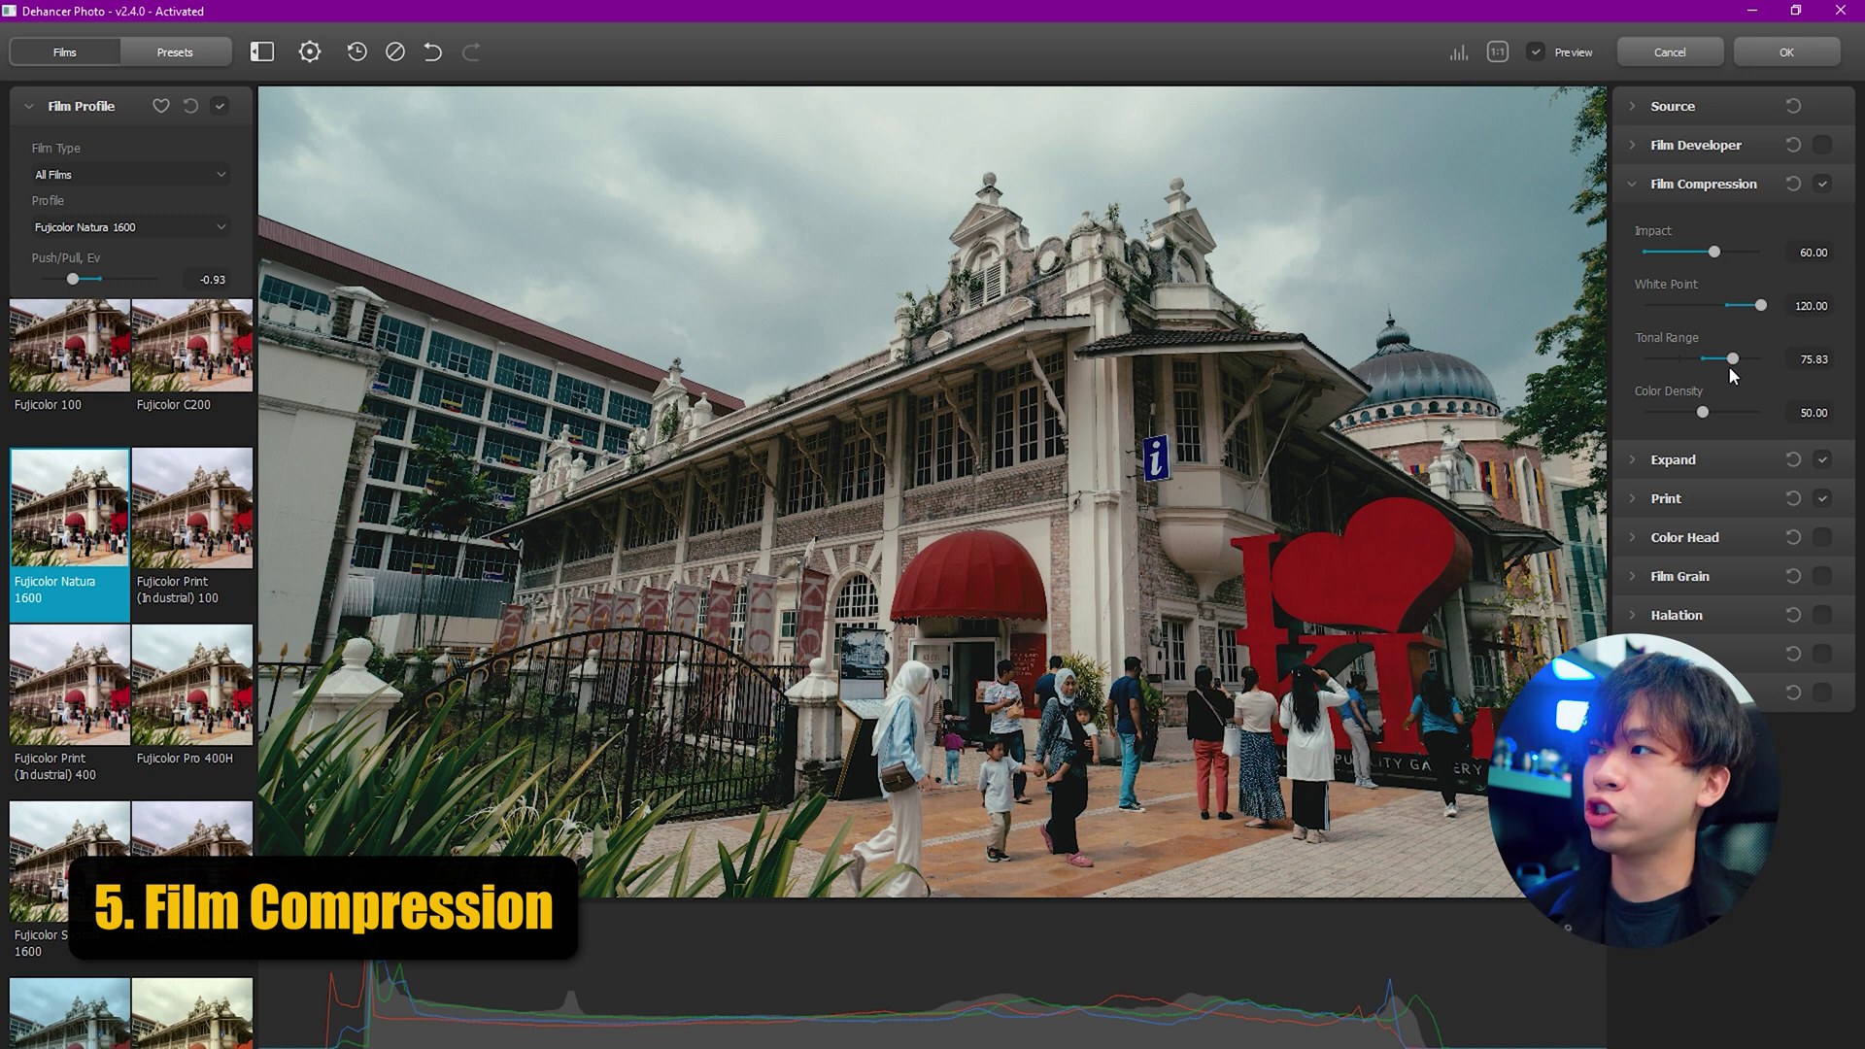
{"action": "left_click_drag", "start_coordinate": [1729, 369], "coordinate": [1738, 416]}
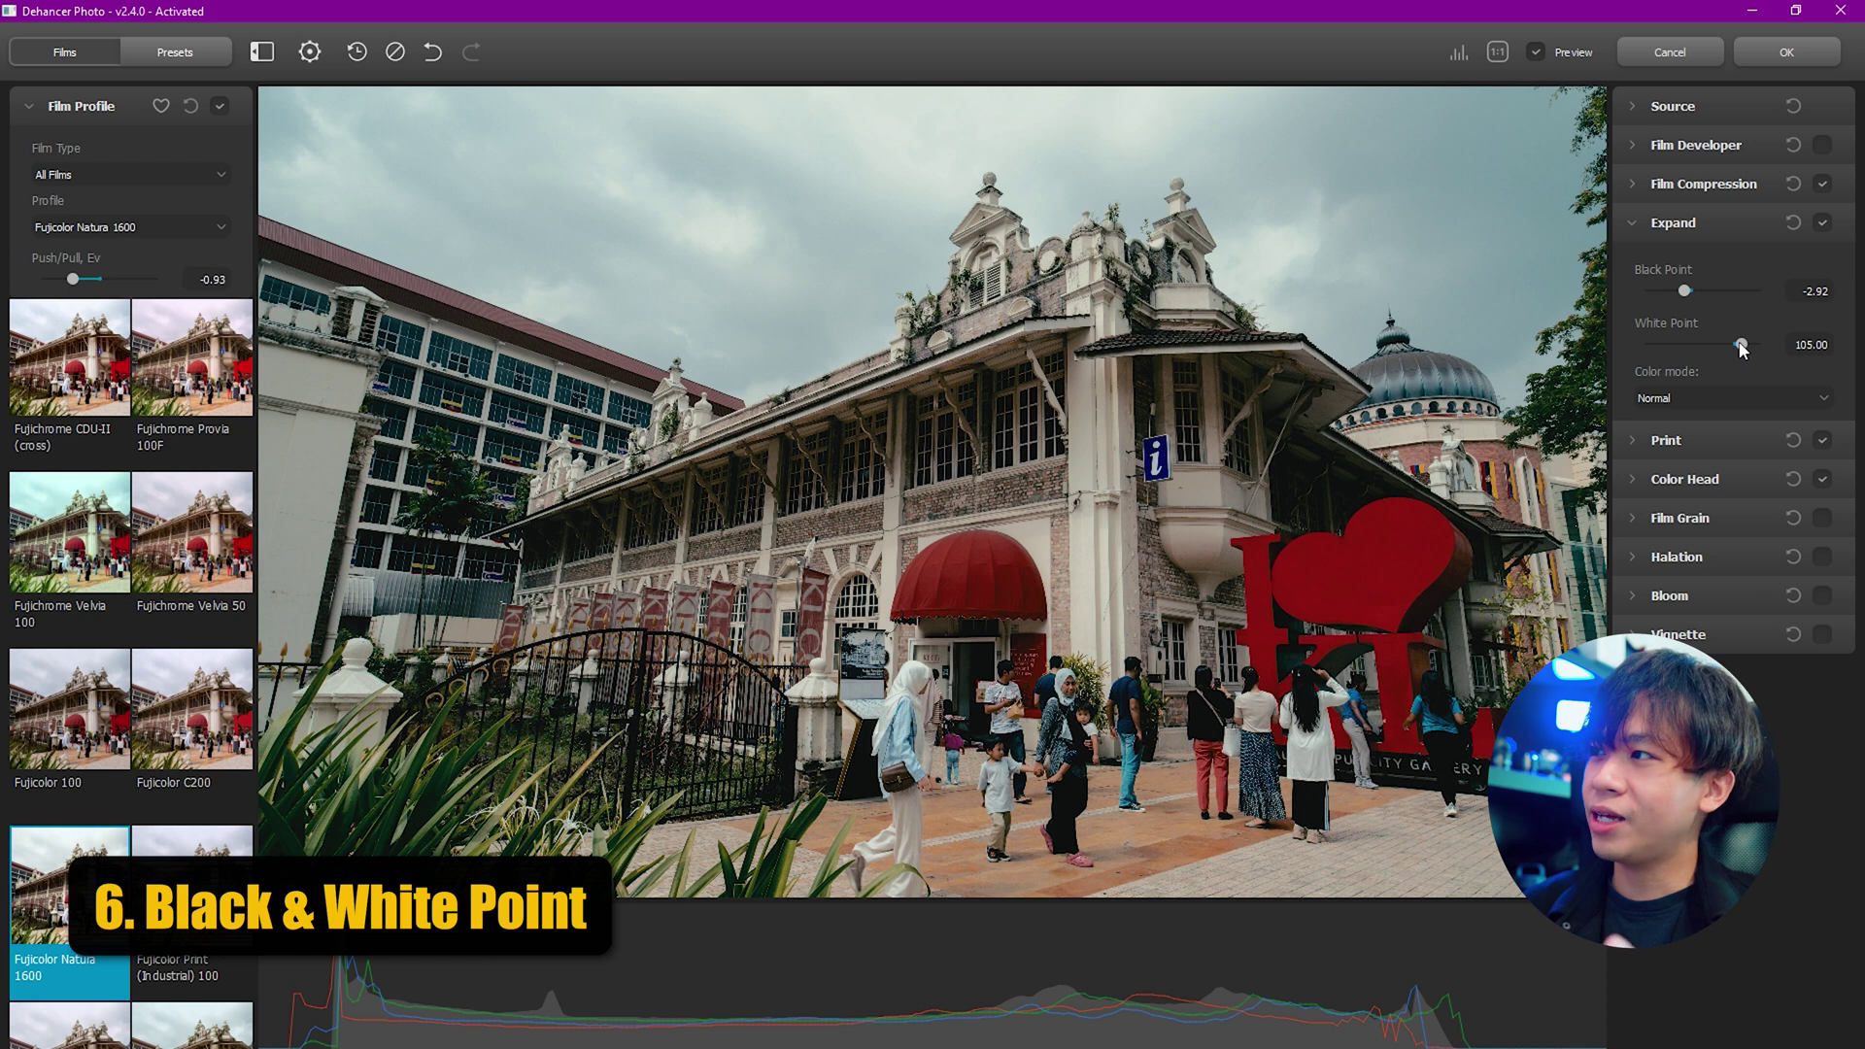
{"action": "left_click_drag", "start_coordinate": [1738, 344], "coordinate": [1719, 345]}
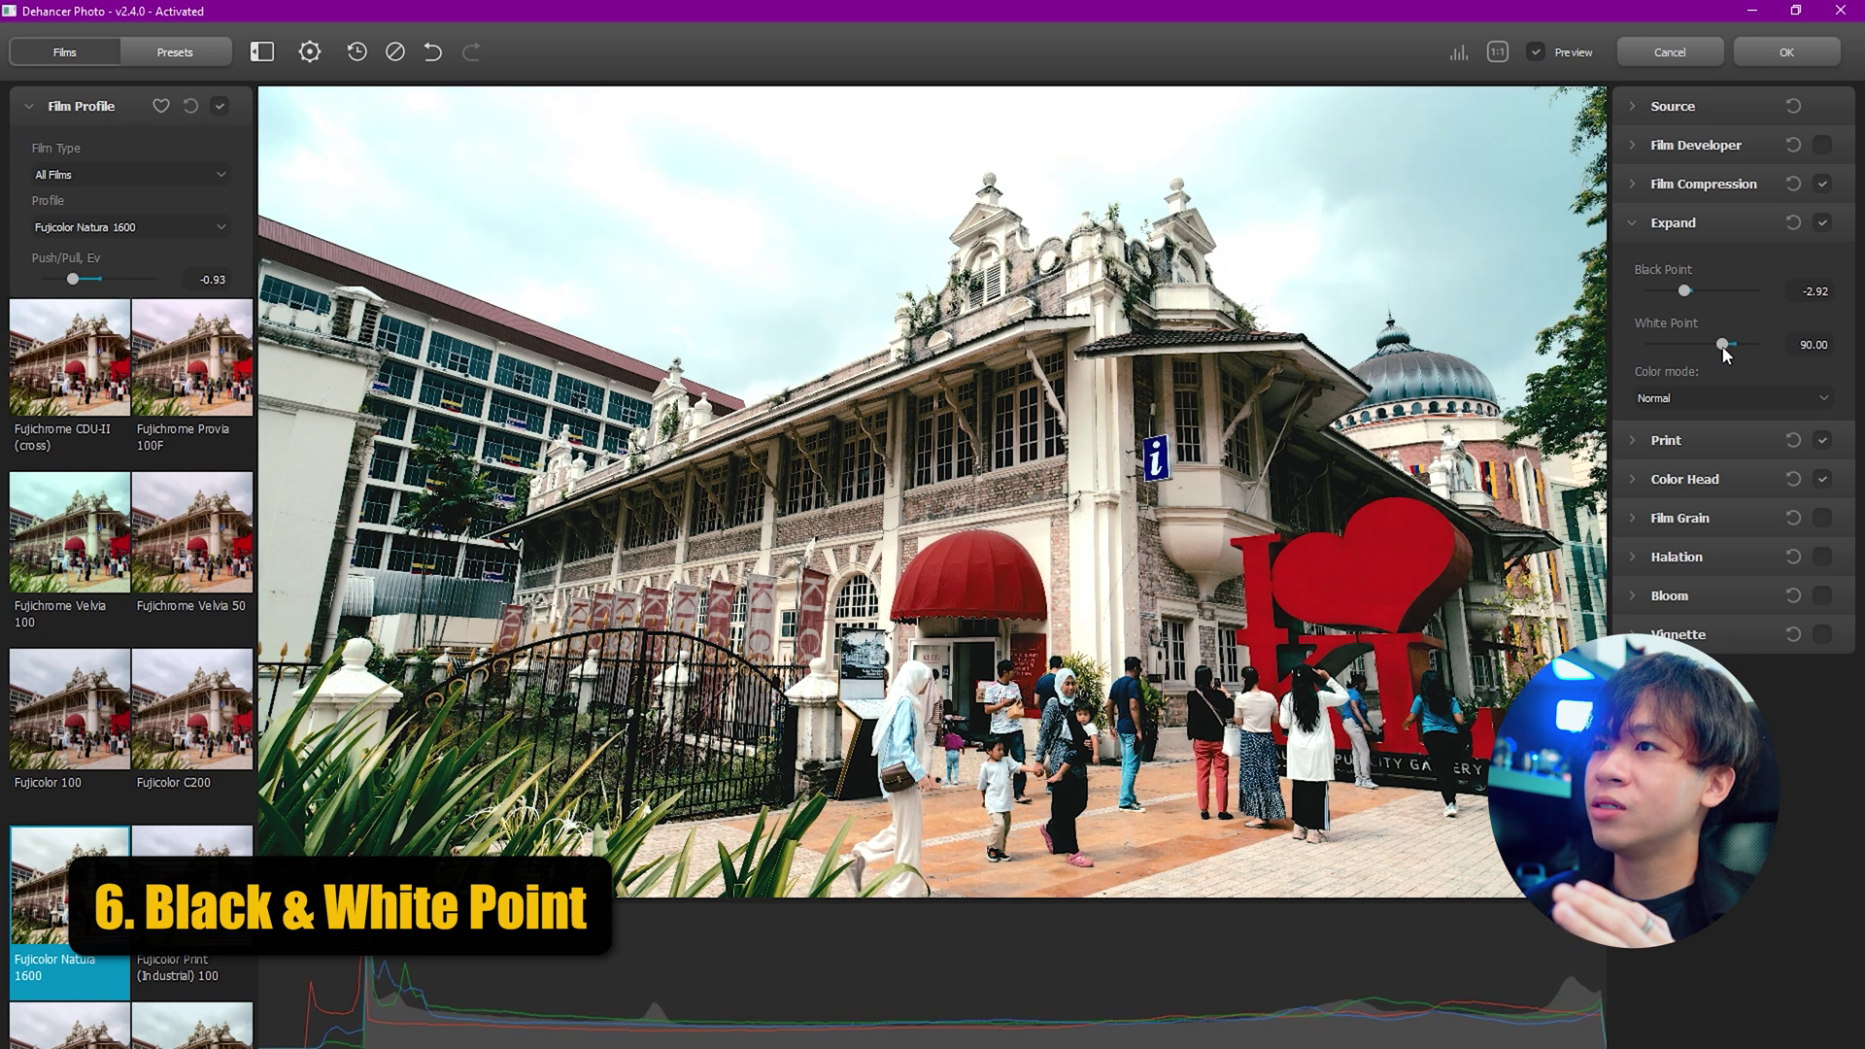
{"action": "left_click", "coordinate": [1639, 222]}
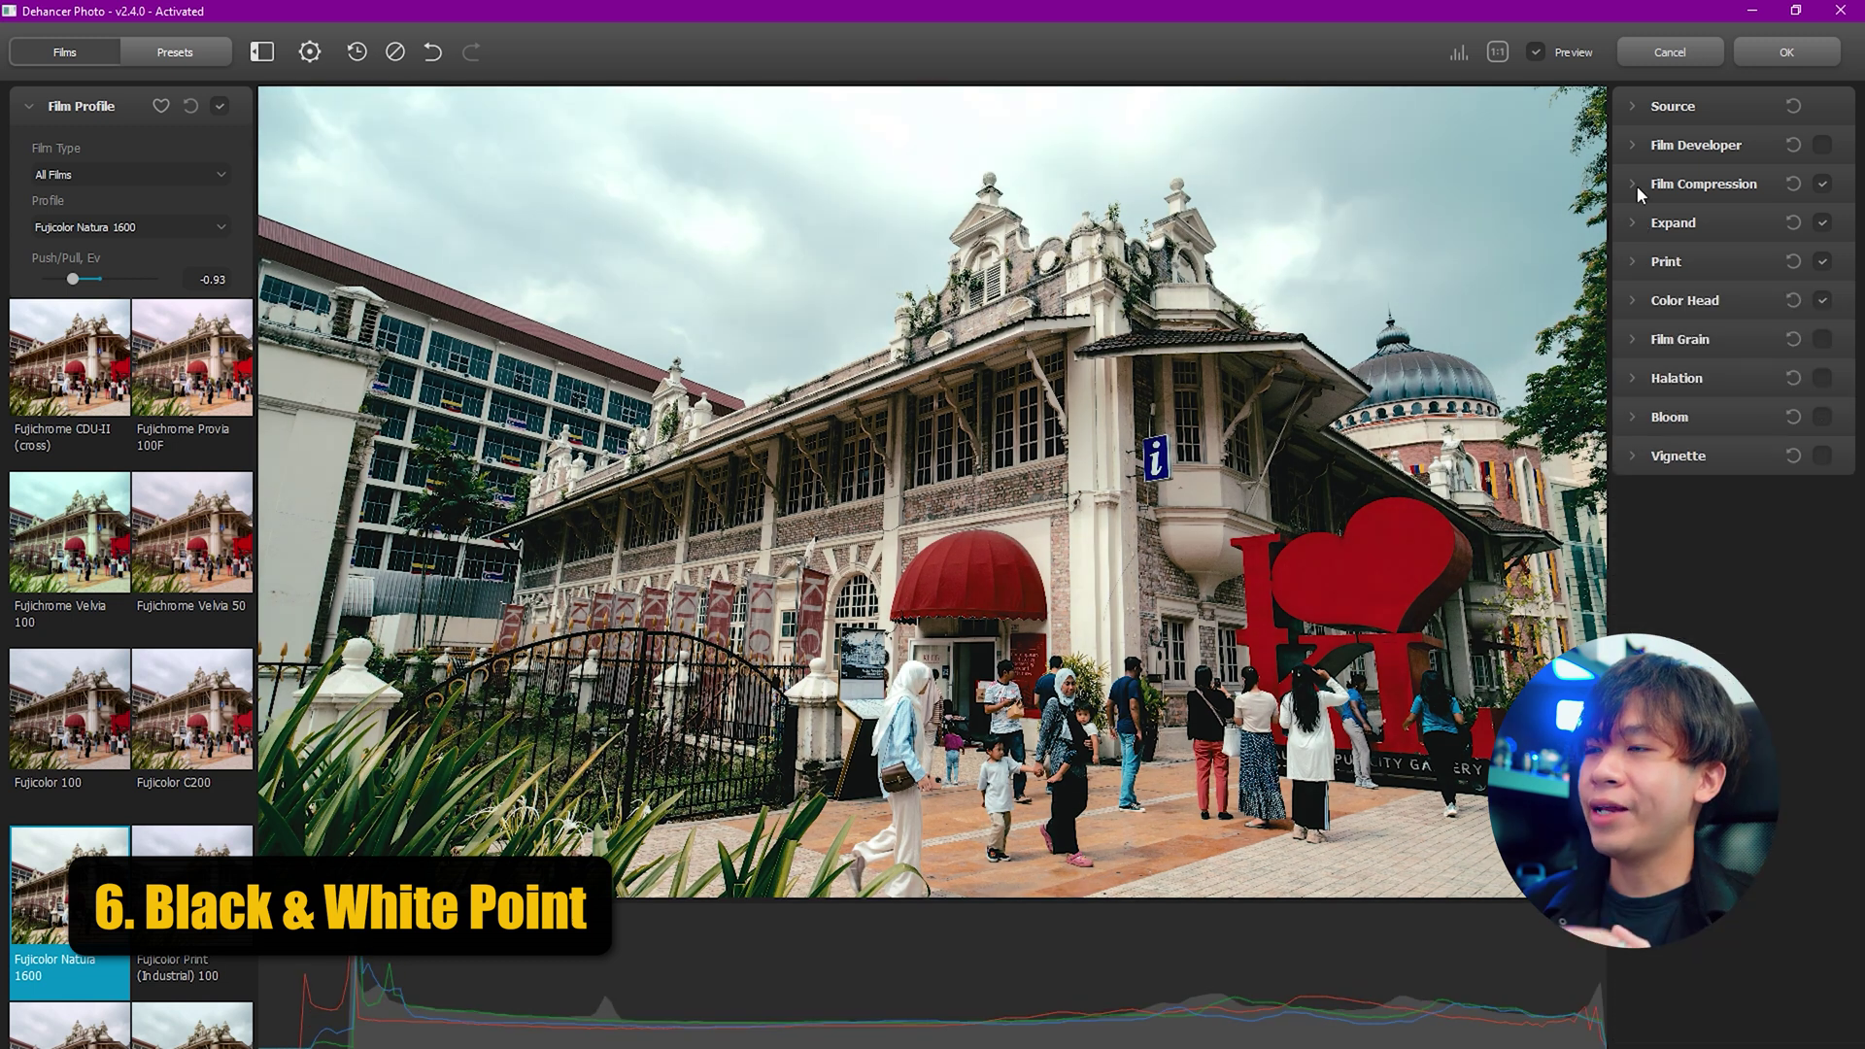
Tune Color Head: Shadows Tone 38.33, Midtones Tone 13.33, Magenta–Green shifted, Yellow–Blue −5.83.
{"action": "left_click", "coordinate": [1638, 307]}
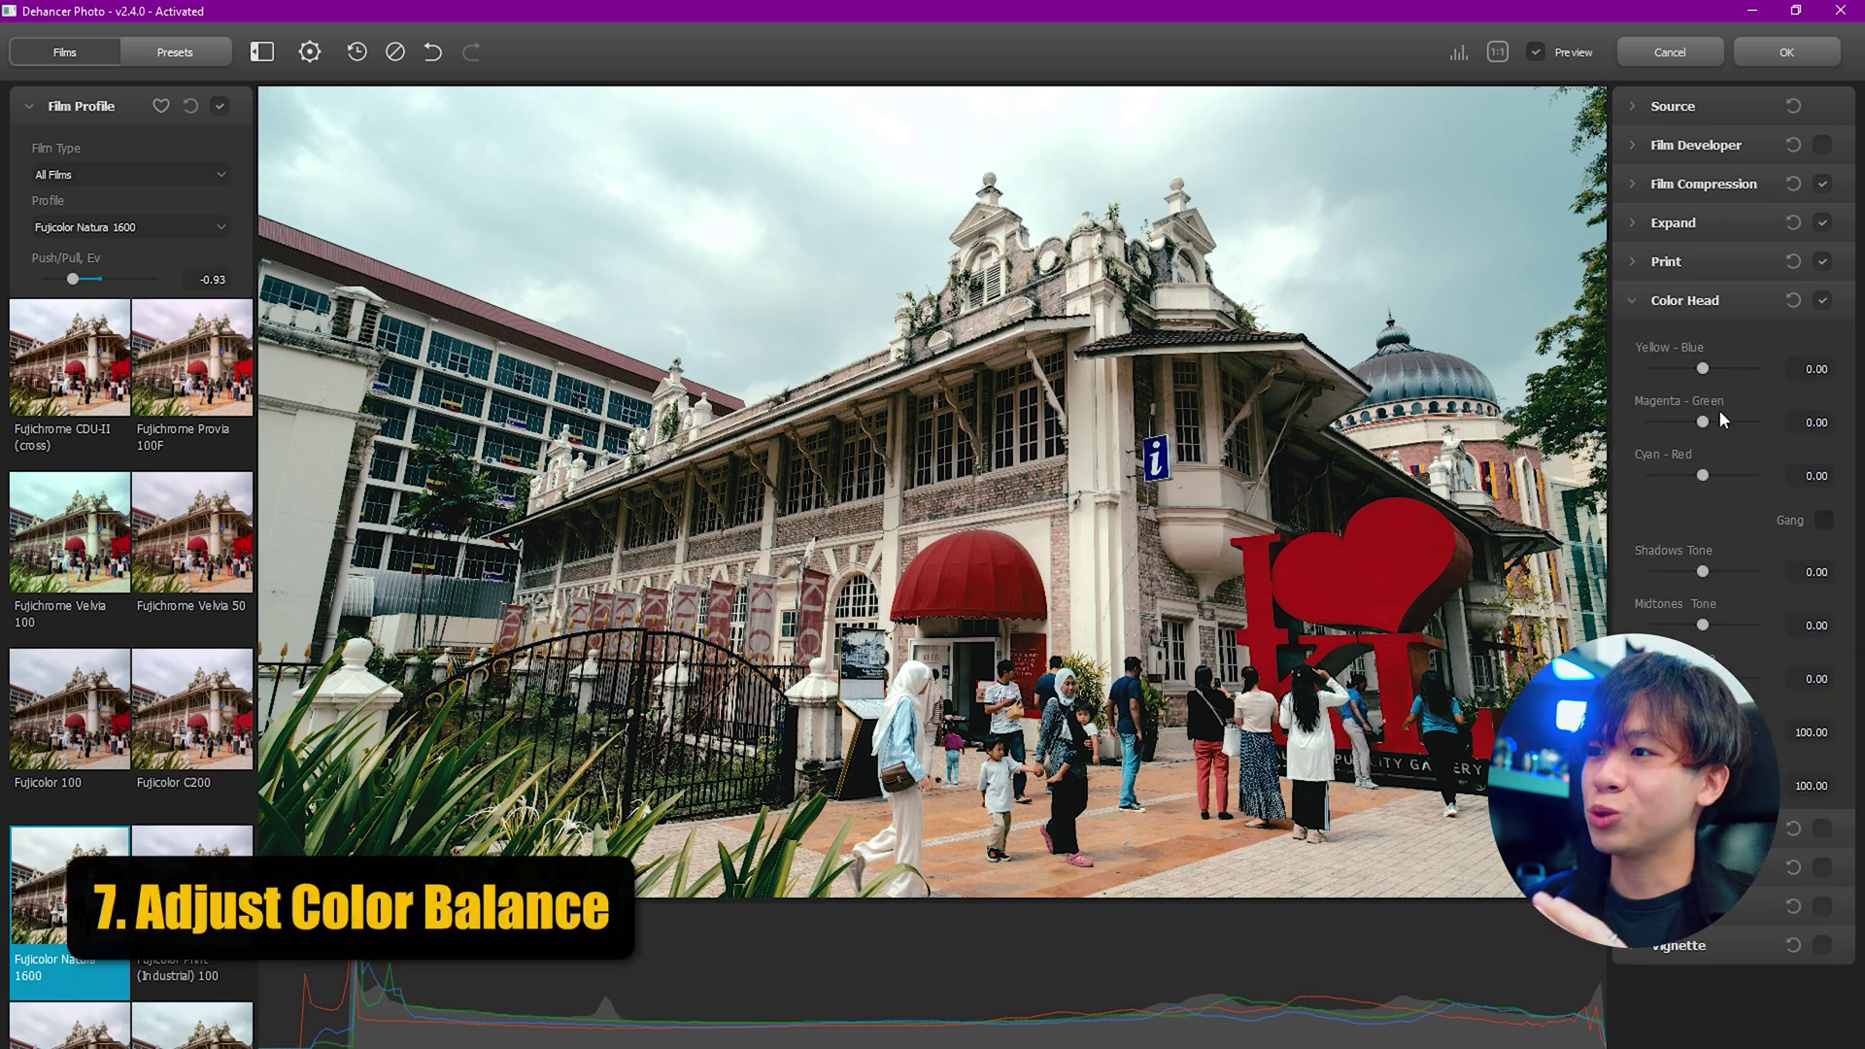
{"action": "left_click_drag", "start_coordinate": [1706, 572], "coordinate": [1723, 631]}
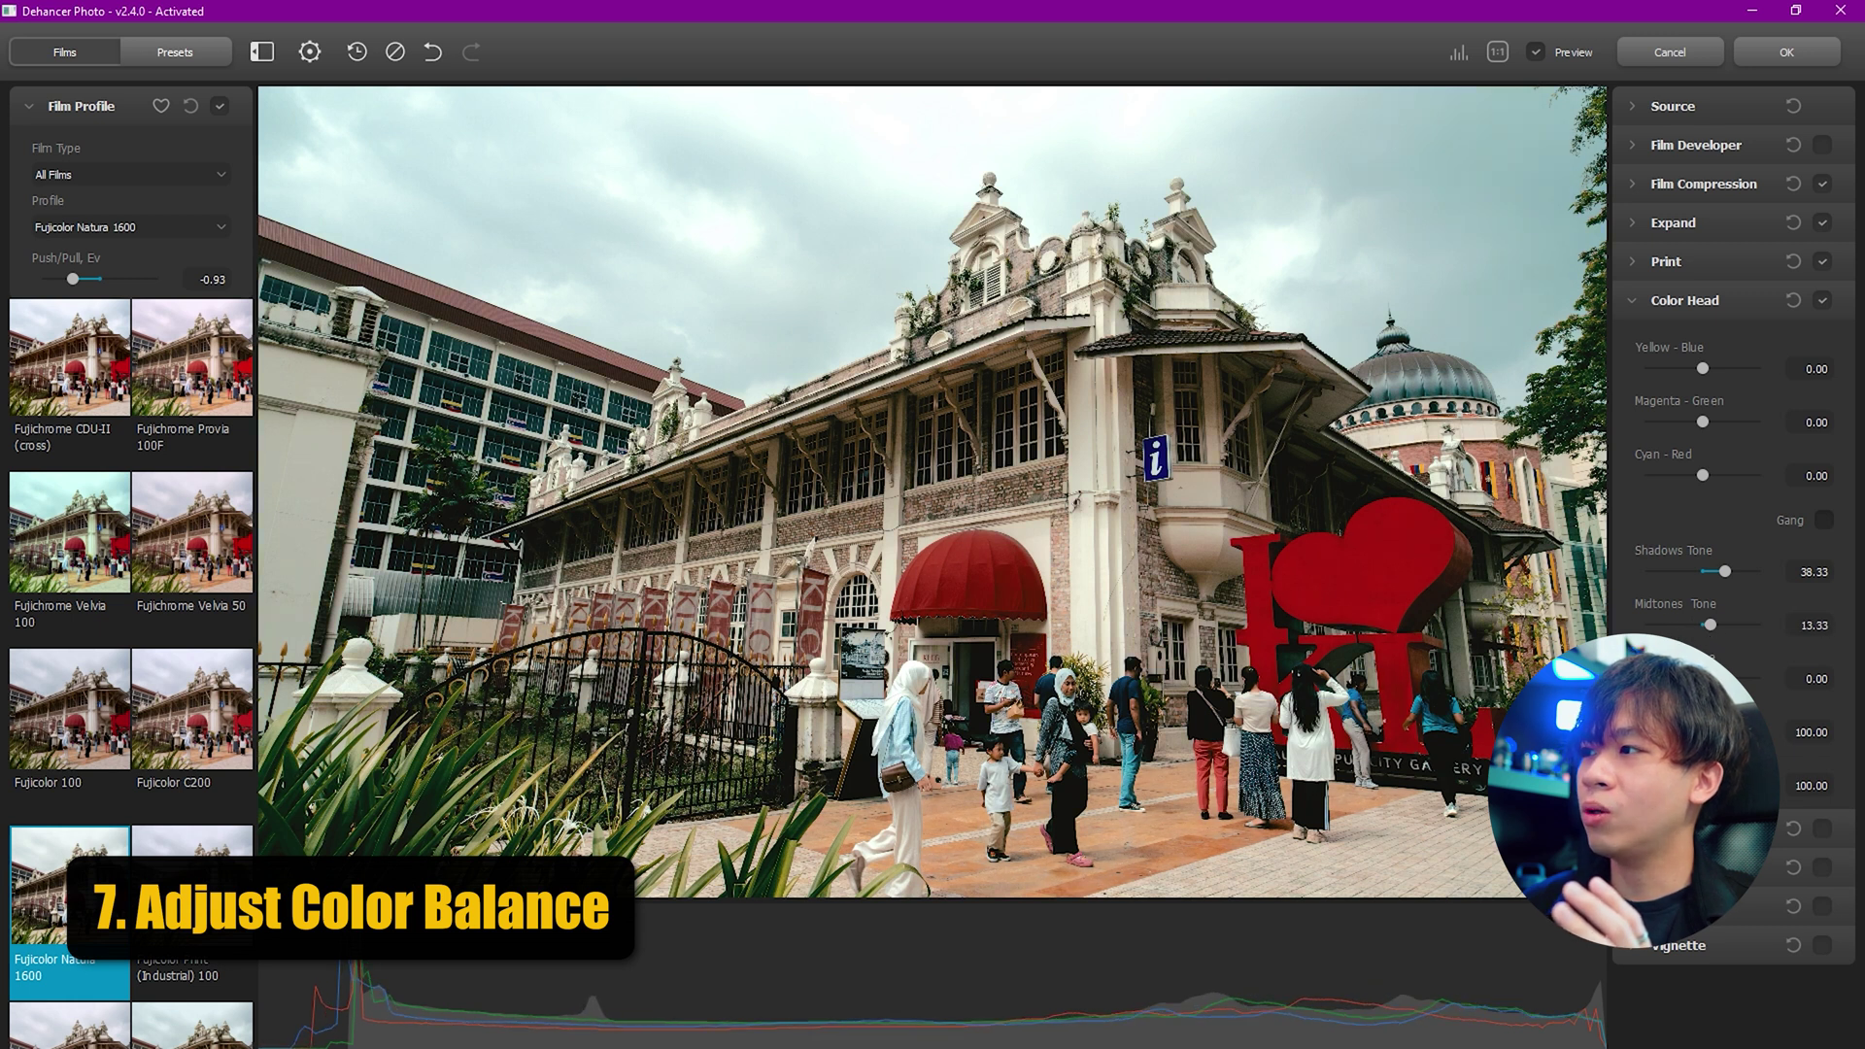
{"action": "left_click_drag", "start_coordinate": [1701, 678], "coordinate": [1705, 678]}
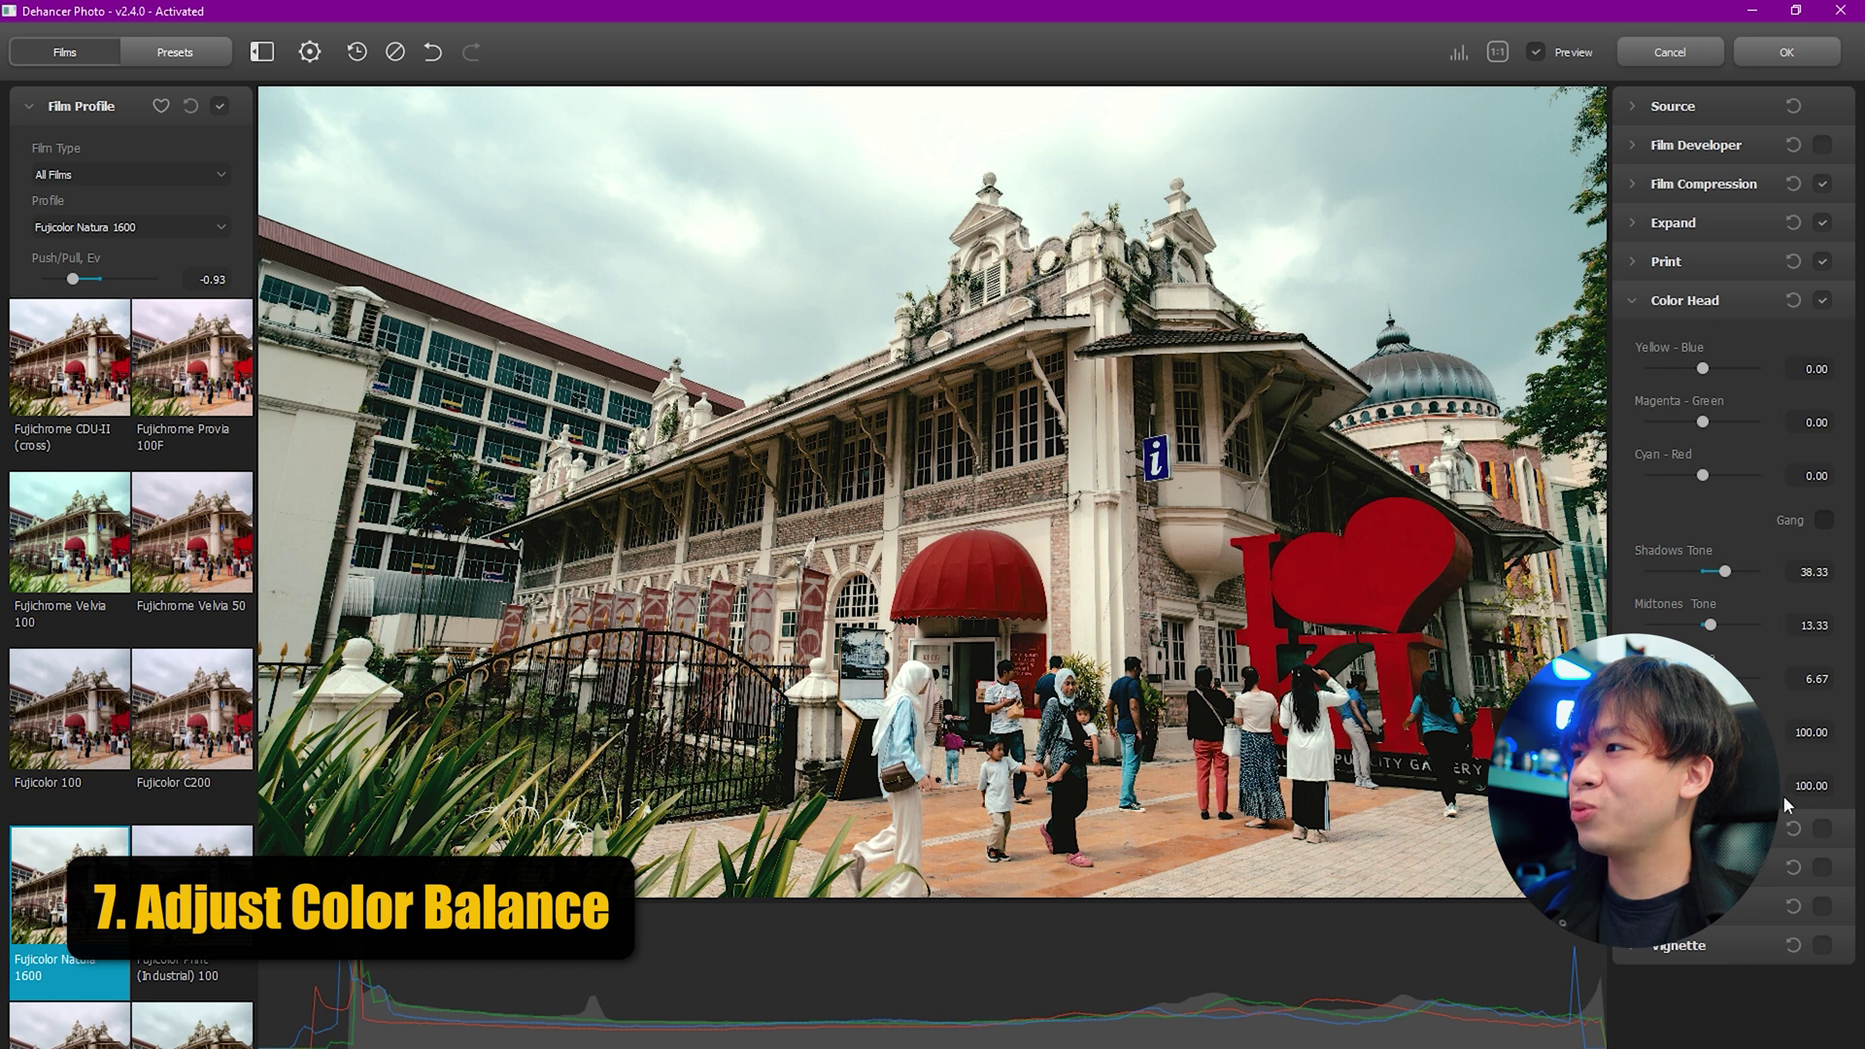
{"action": "left_click_drag", "start_coordinate": [1703, 421], "coordinate": [1663, 427]}
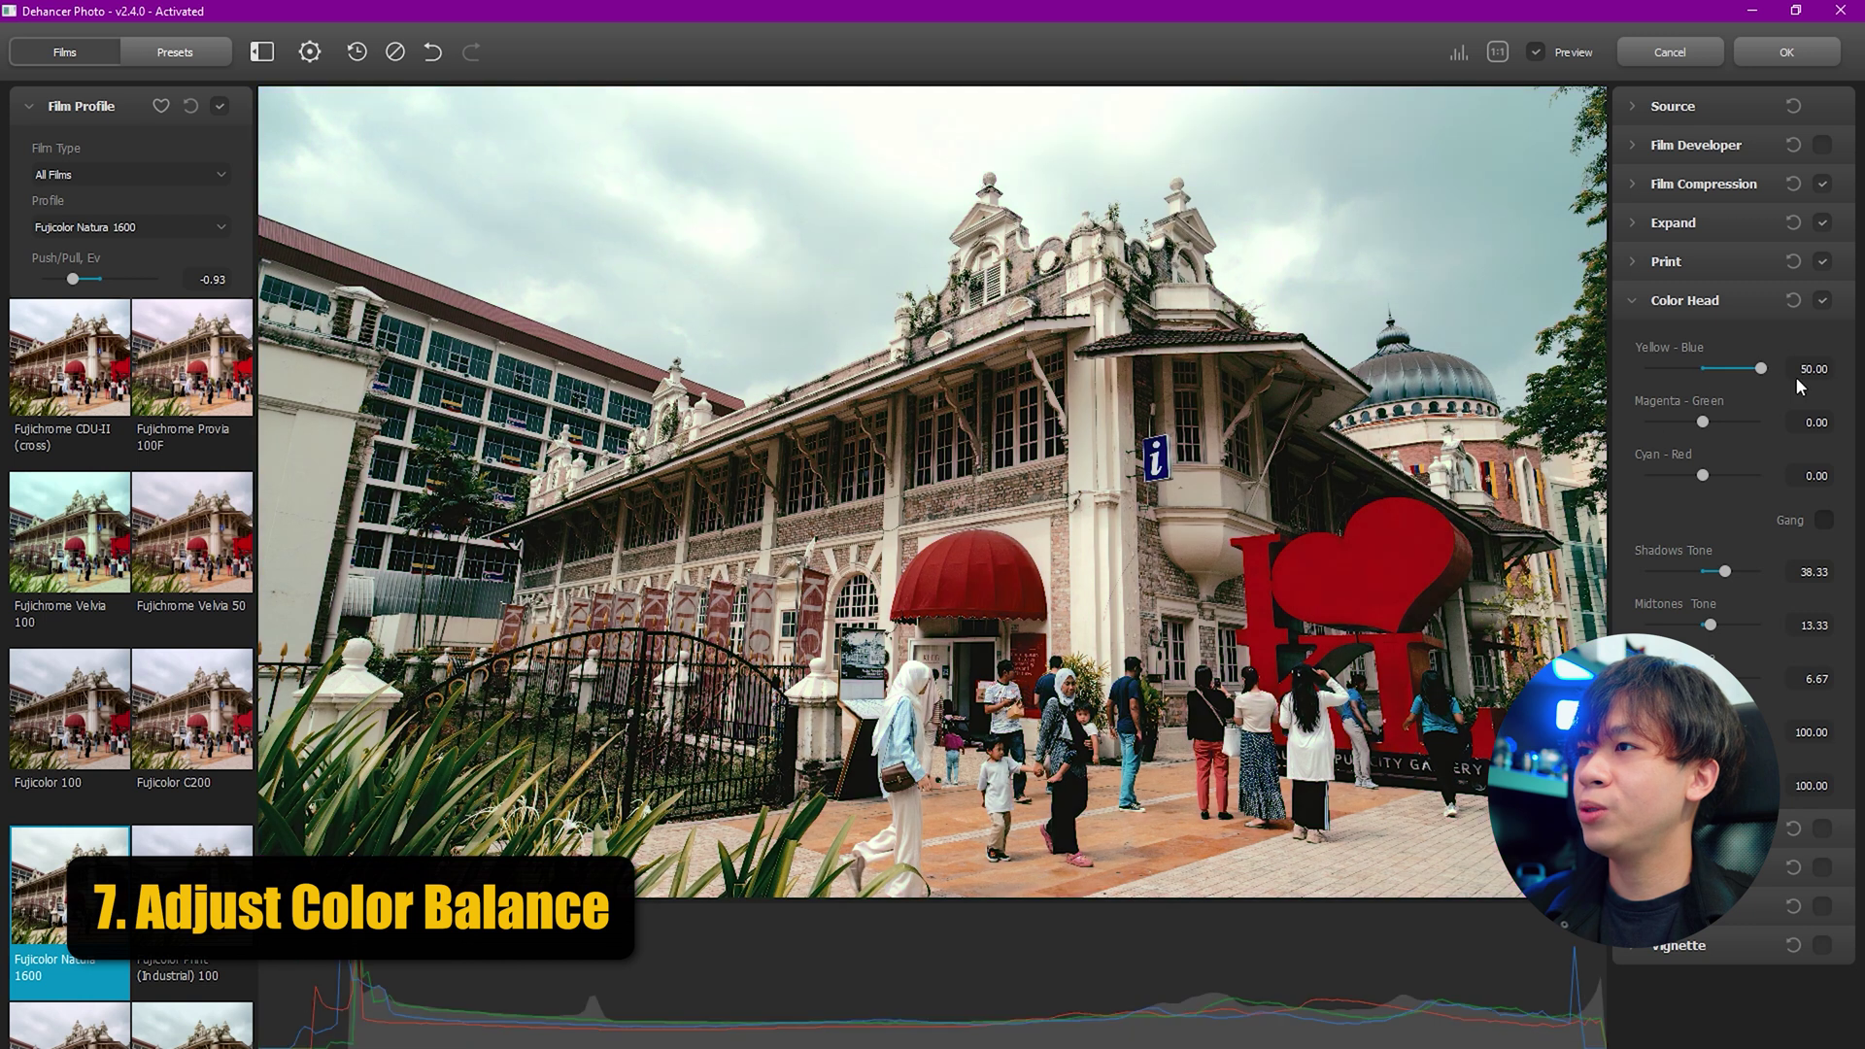
{"action": "left_click_drag", "start_coordinate": [1760, 369], "coordinate": [1698, 373]}
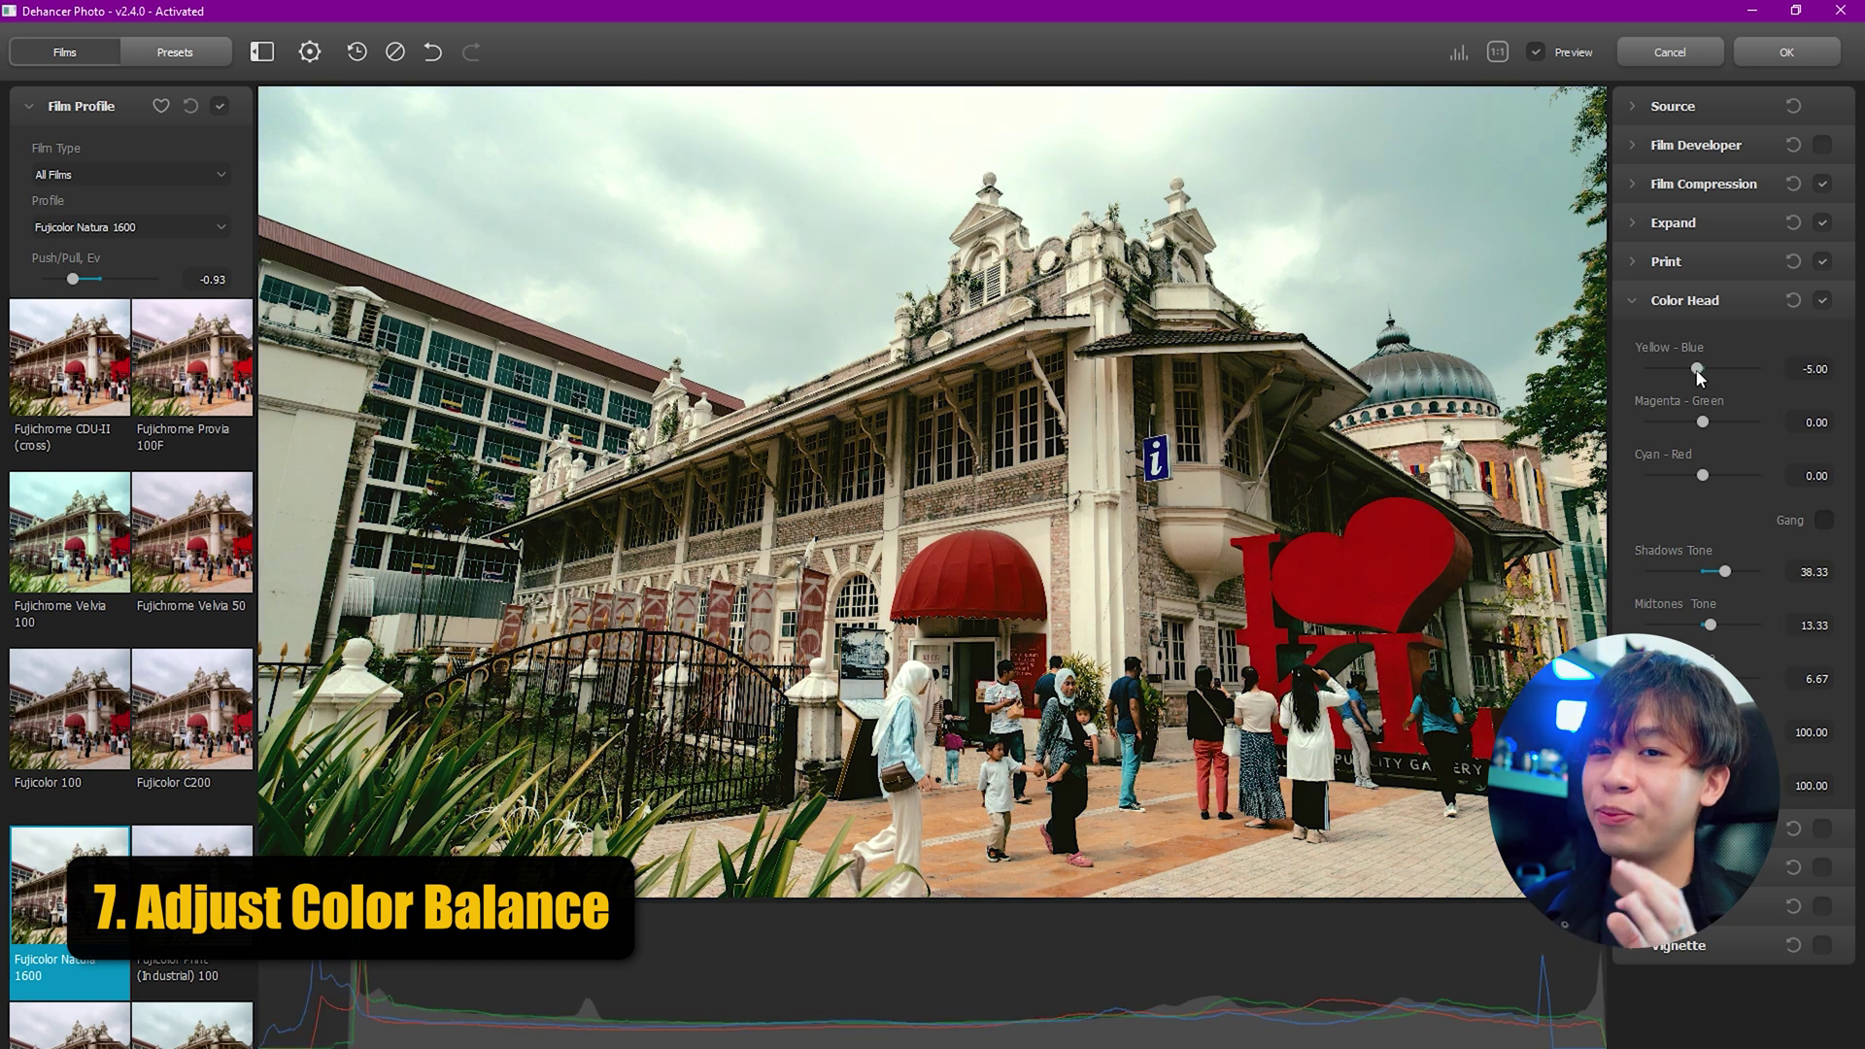
{"action": "left_click_drag", "start_coordinate": [1696, 372], "coordinate": [1687, 375]}
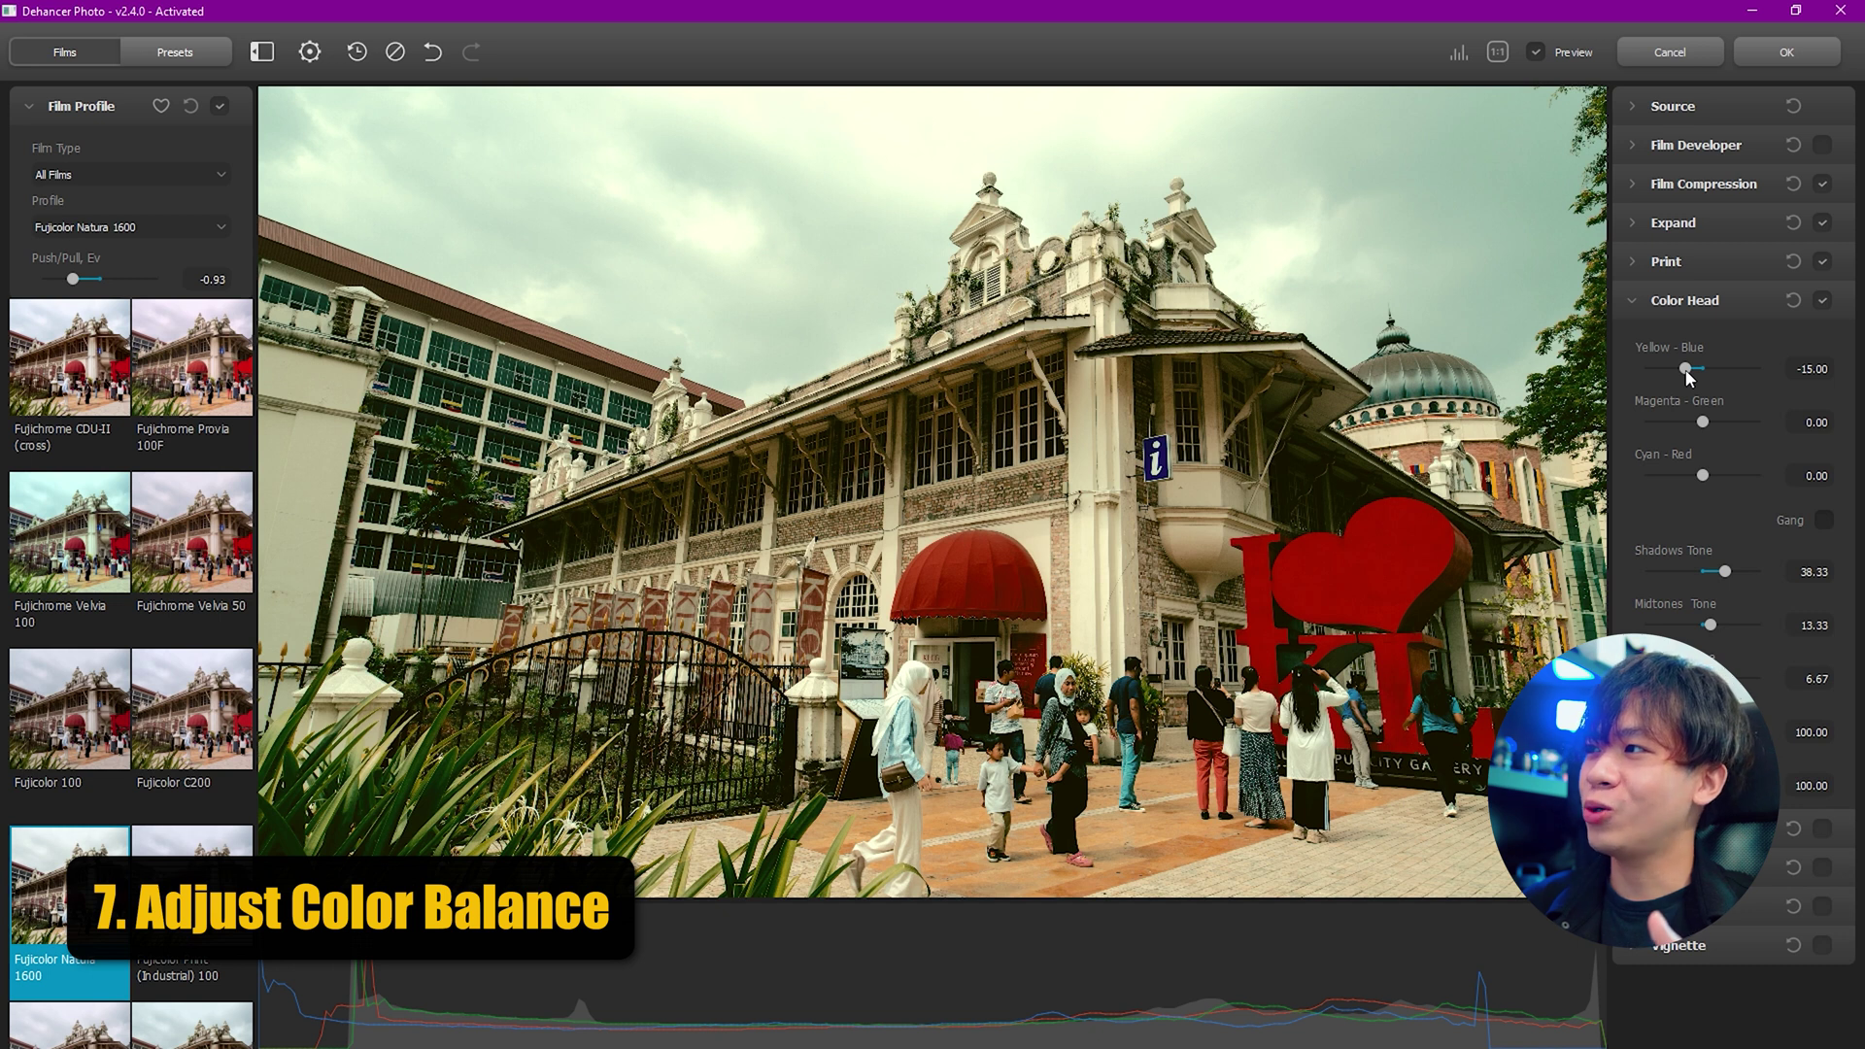
{"action": "left_click_drag", "start_coordinate": [1687, 378], "coordinate": [1690, 374]}
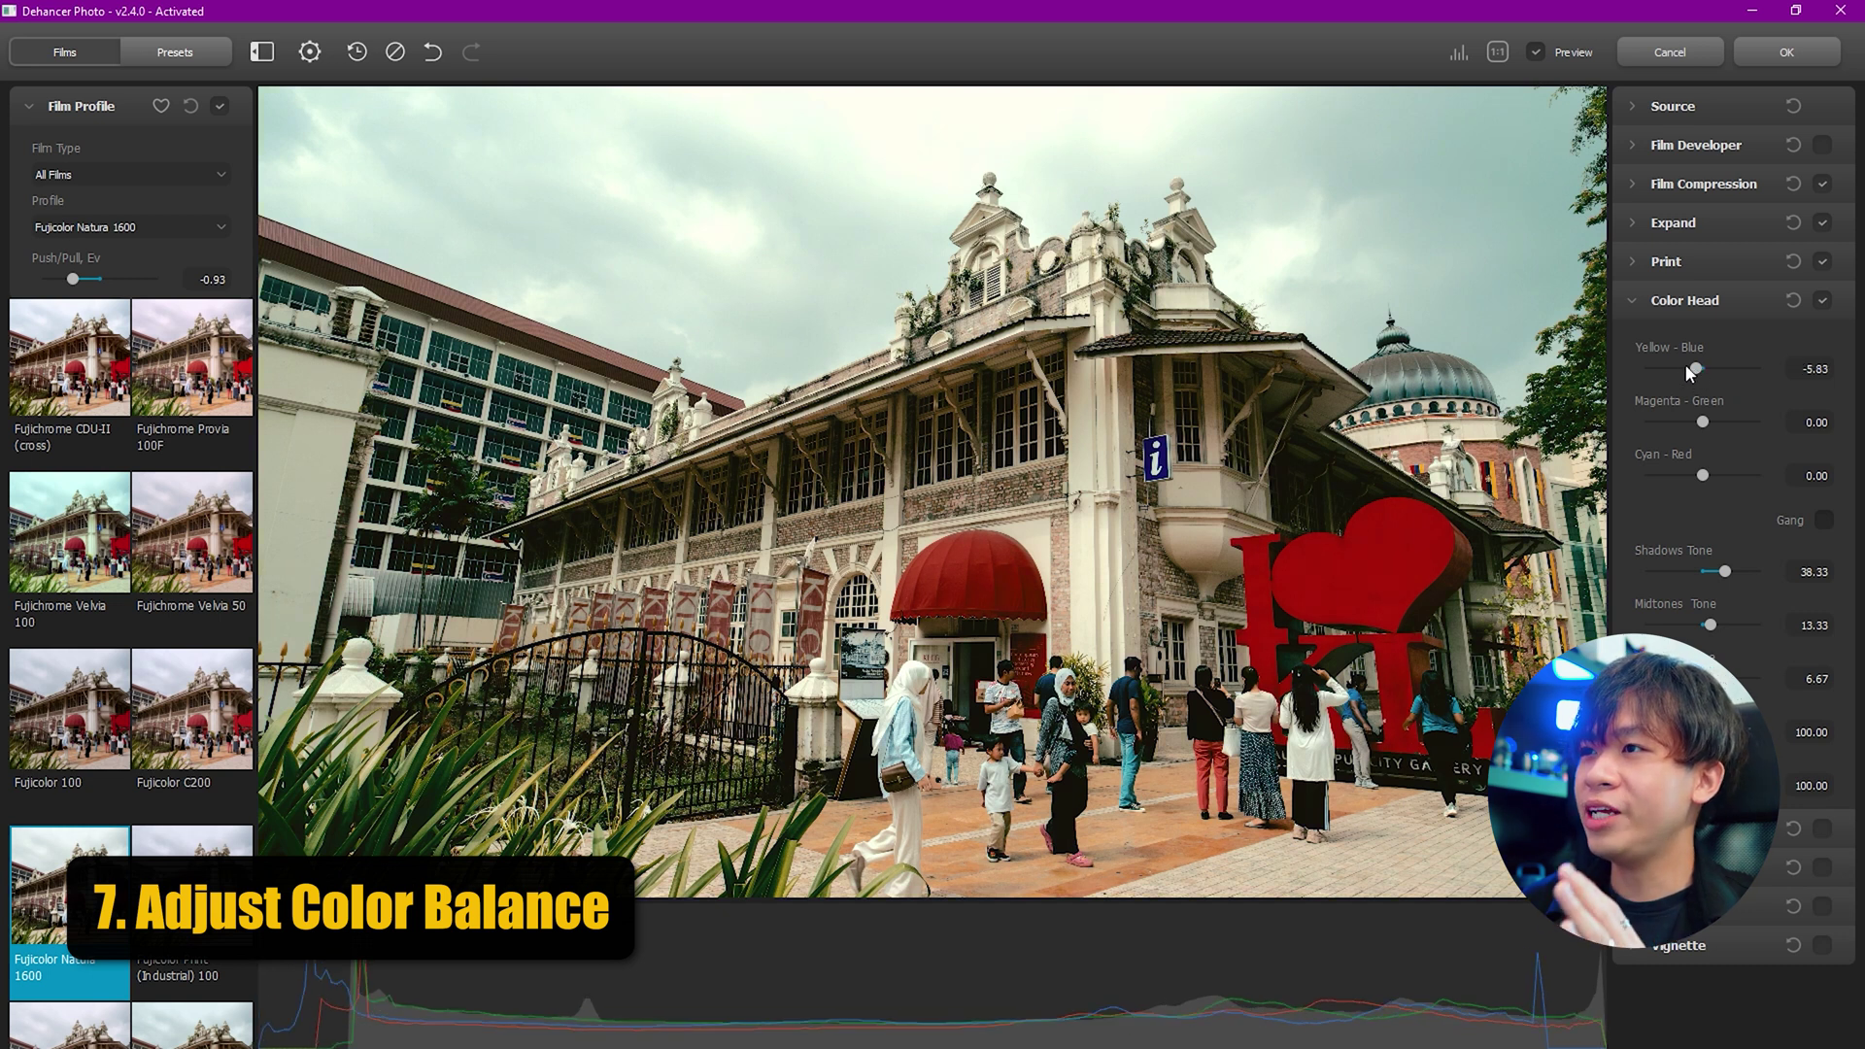
{"action": "left_click", "coordinate": [1729, 313]}
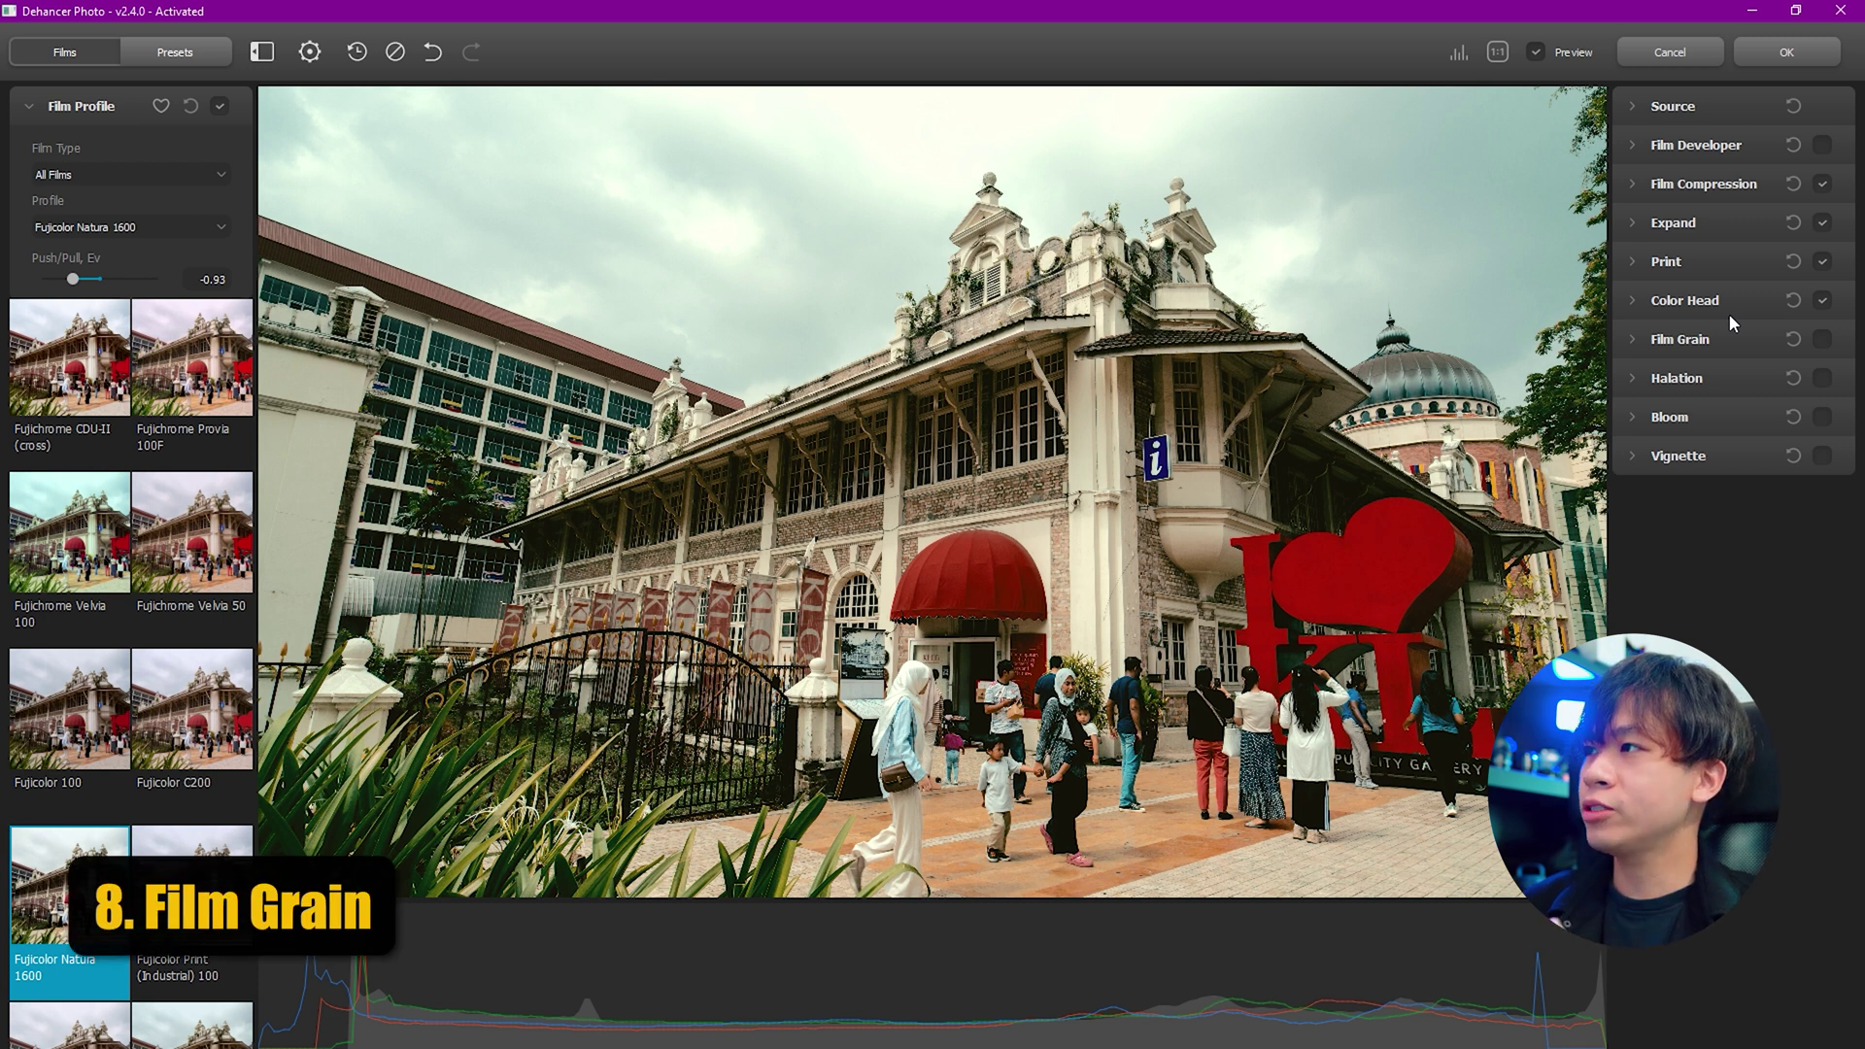
Enable Film Grain and set its Amount to 20 after previewing it at 97.50.
{"action": "left_click", "coordinate": [1682, 340]}
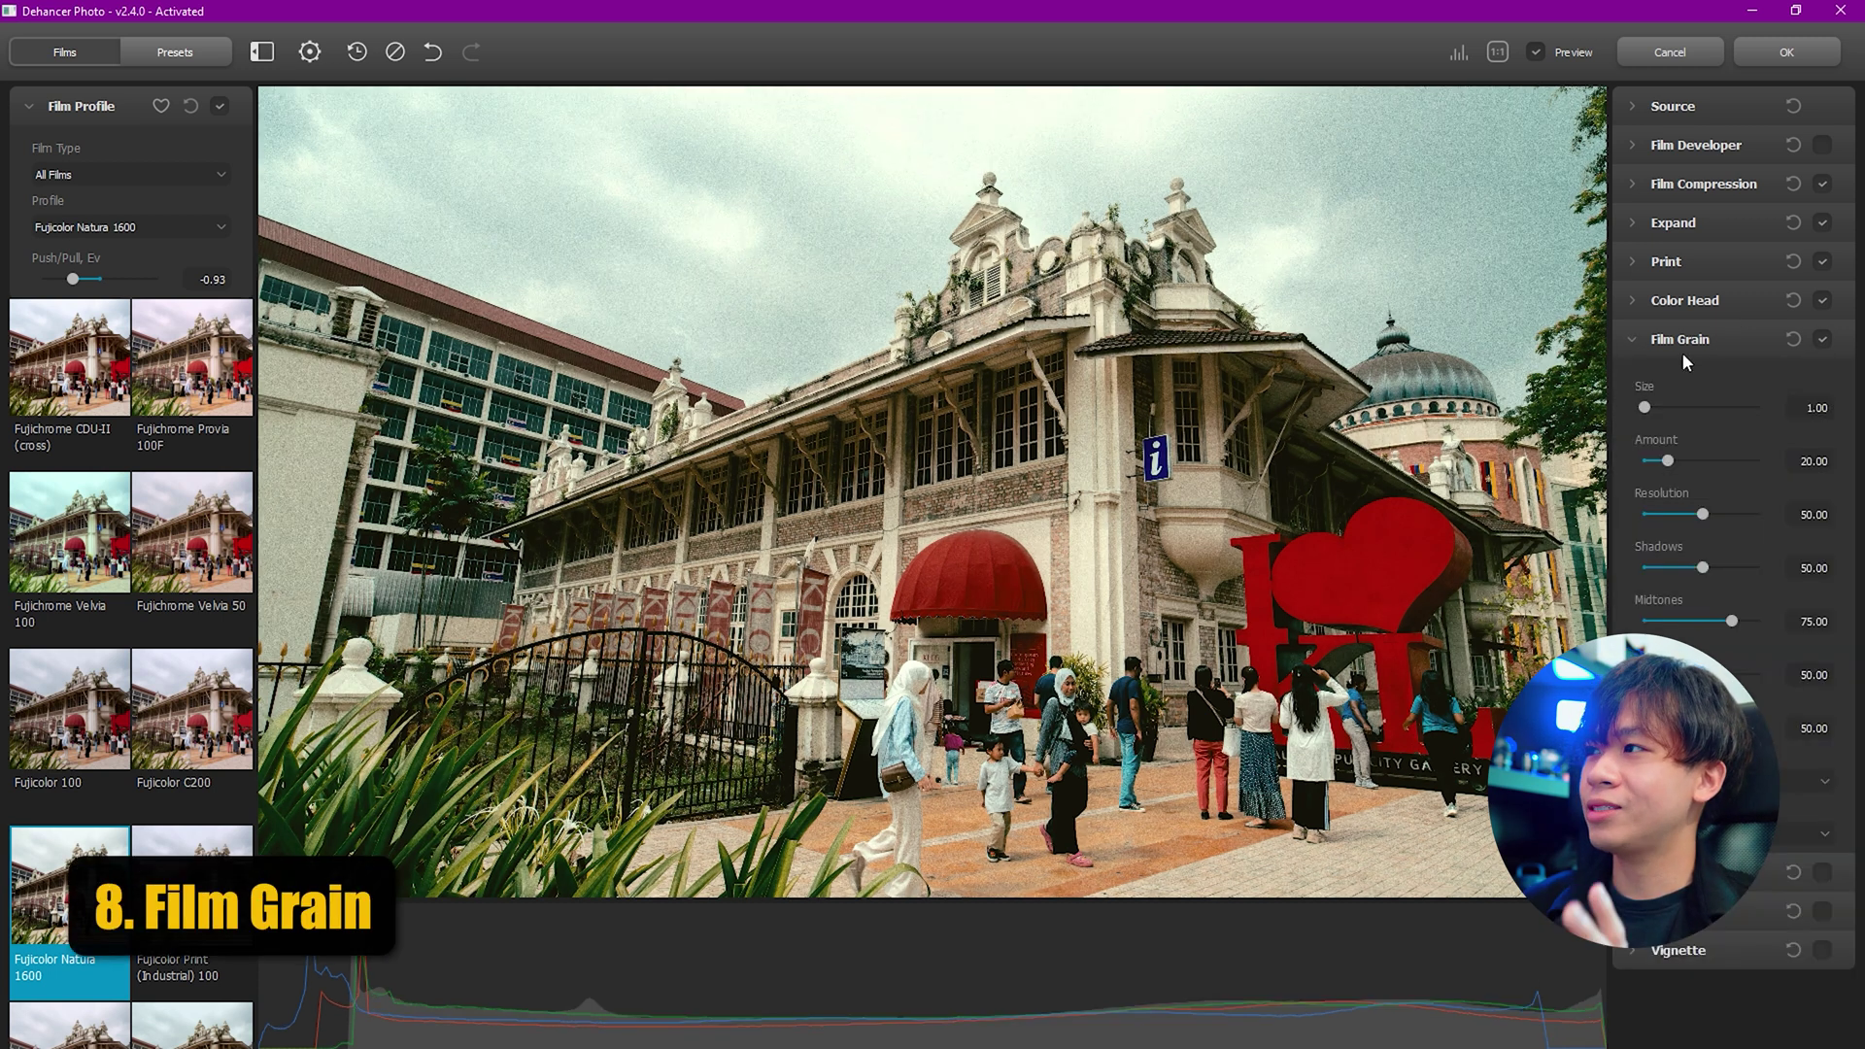
{"action": "left_click", "coordinate": [1822, 339]}
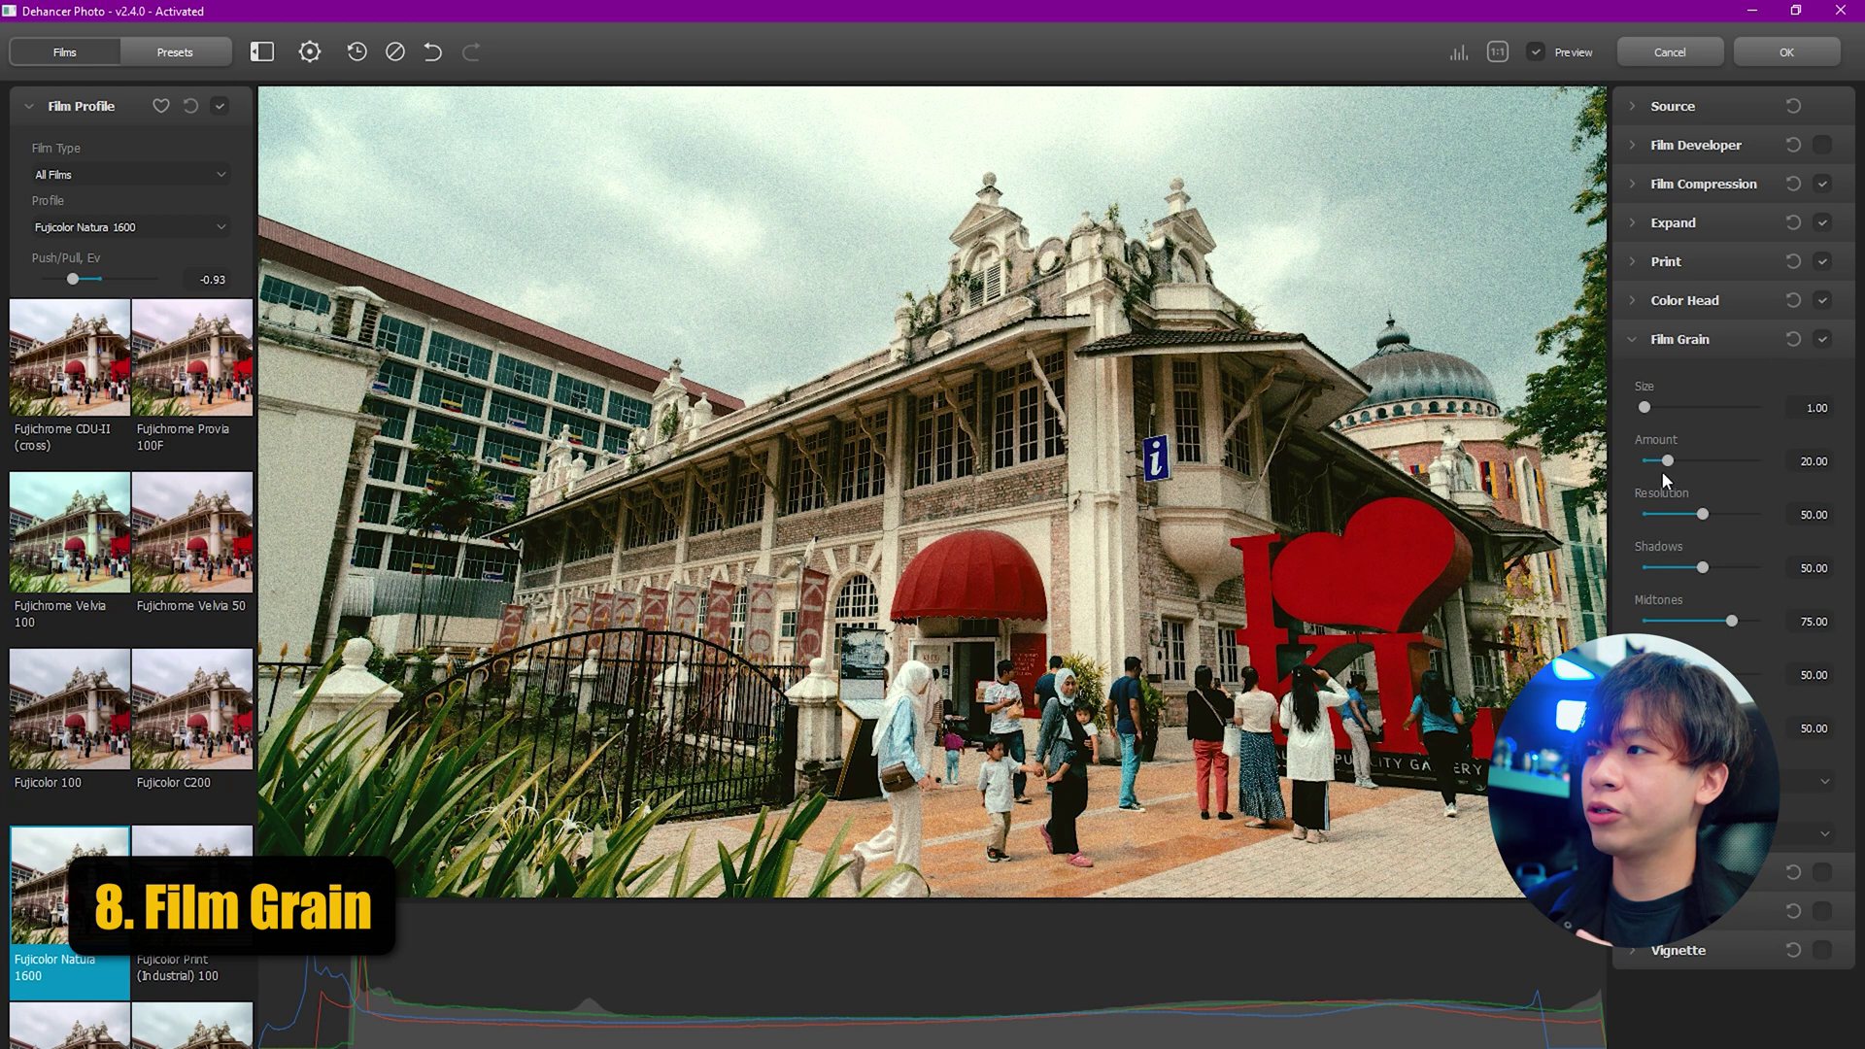
{"action": "left_click_drag", "start_coordinate": [1666, 461], "coordinate": [1758, 464]}
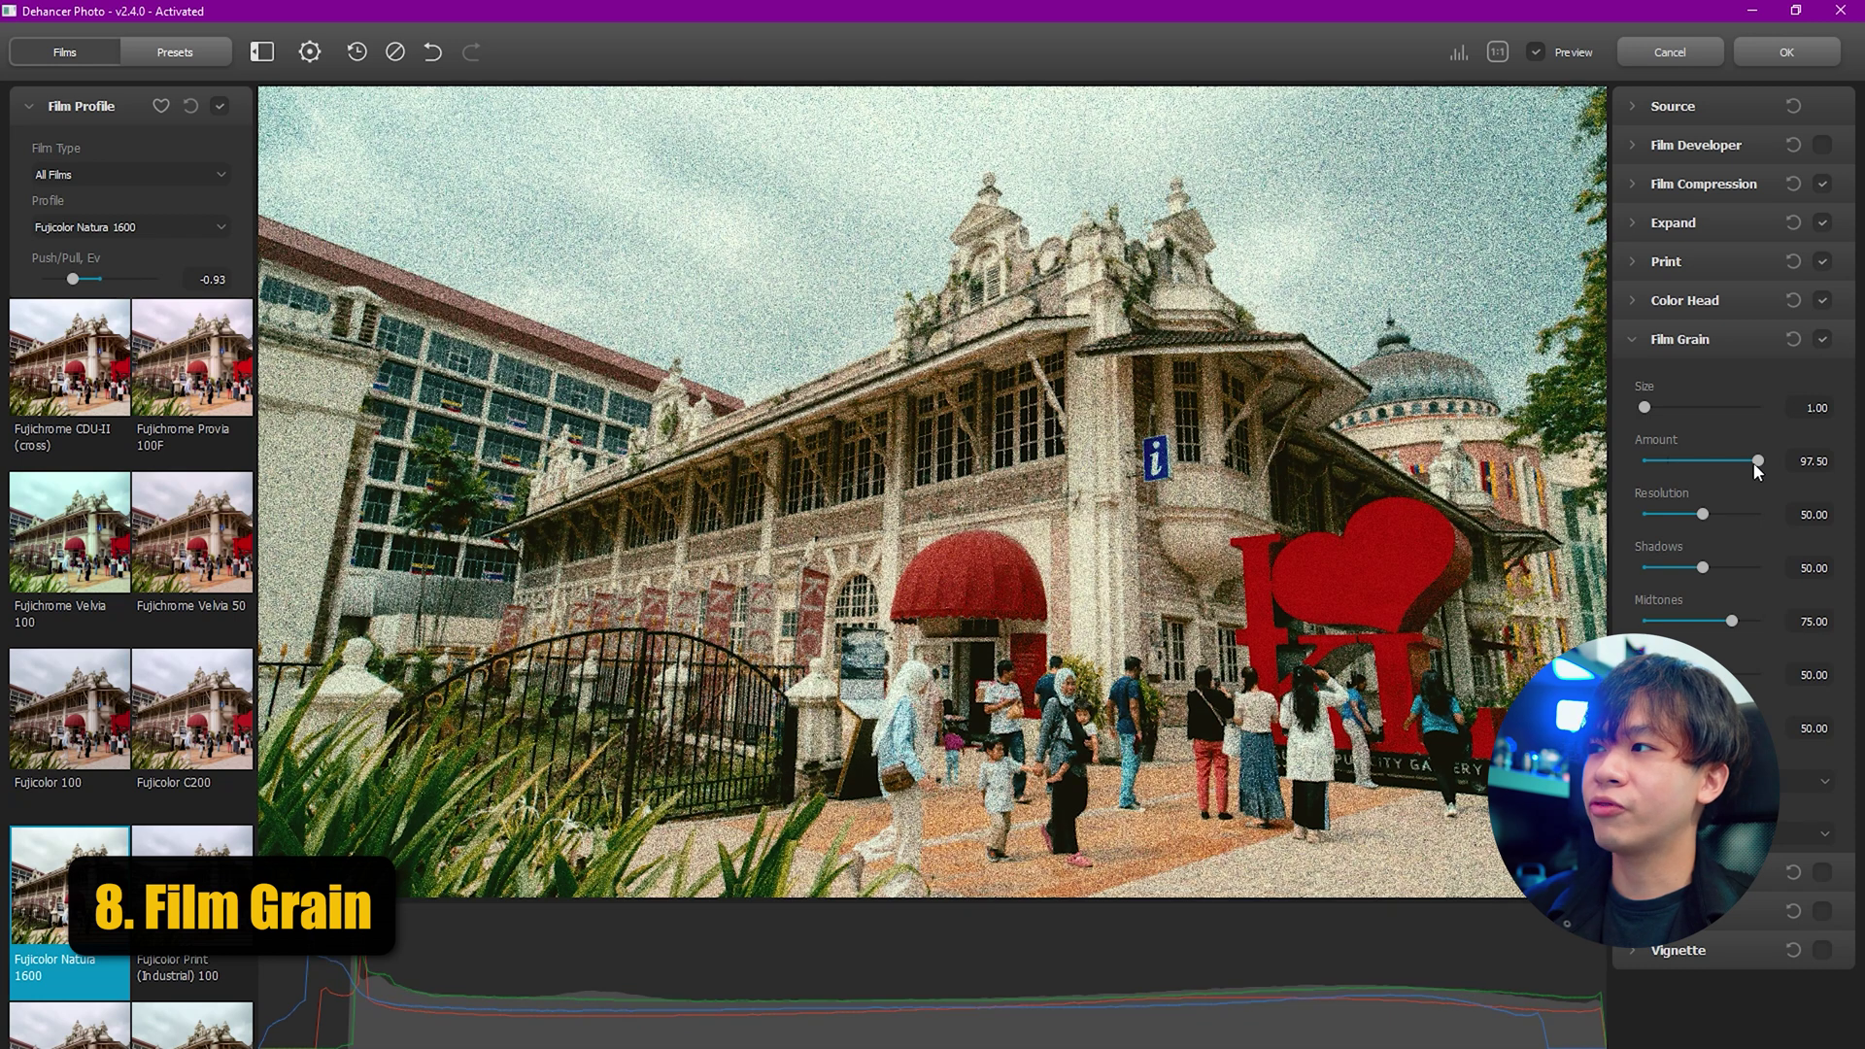
{"action": "left_click_drag", "start_coordinate": [1758, 461], "coordinate": [1671, 463]}
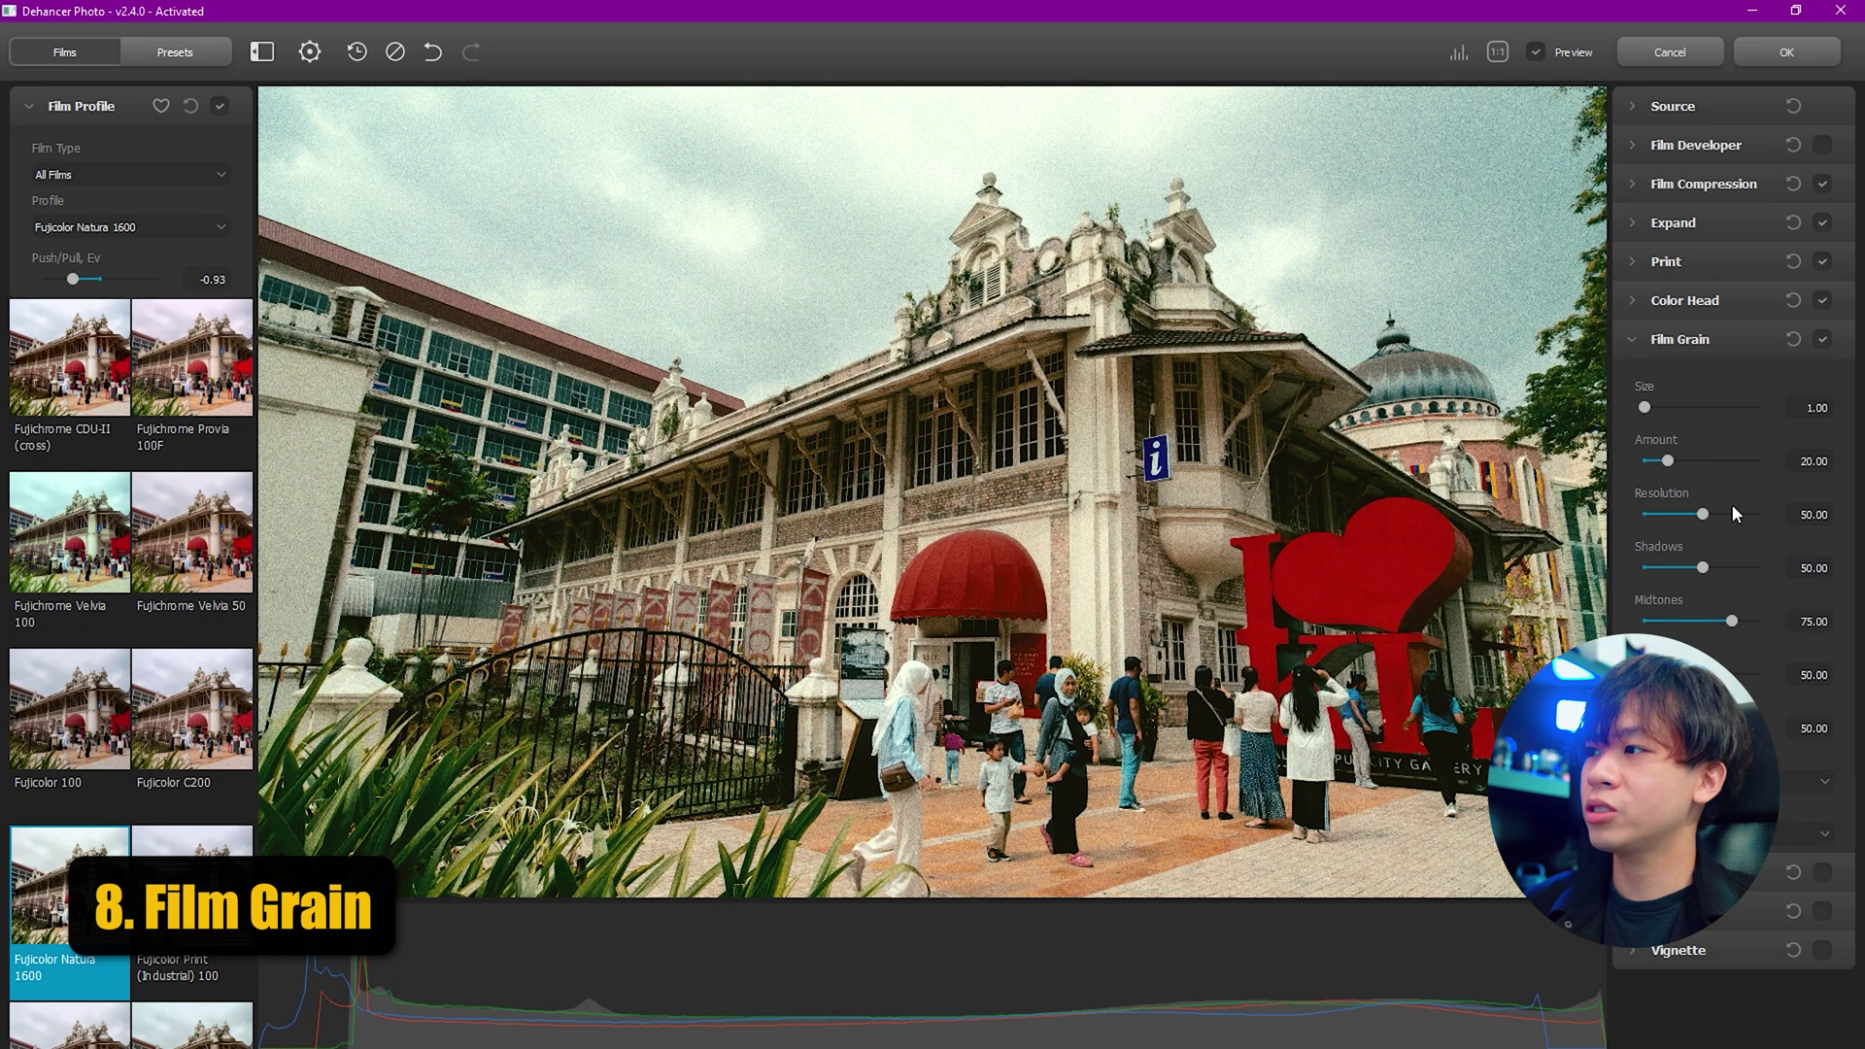
Collapse the Film Grain settings and switch on Halation.
{"action": "left_click", "coordinate": [1826, 339]}
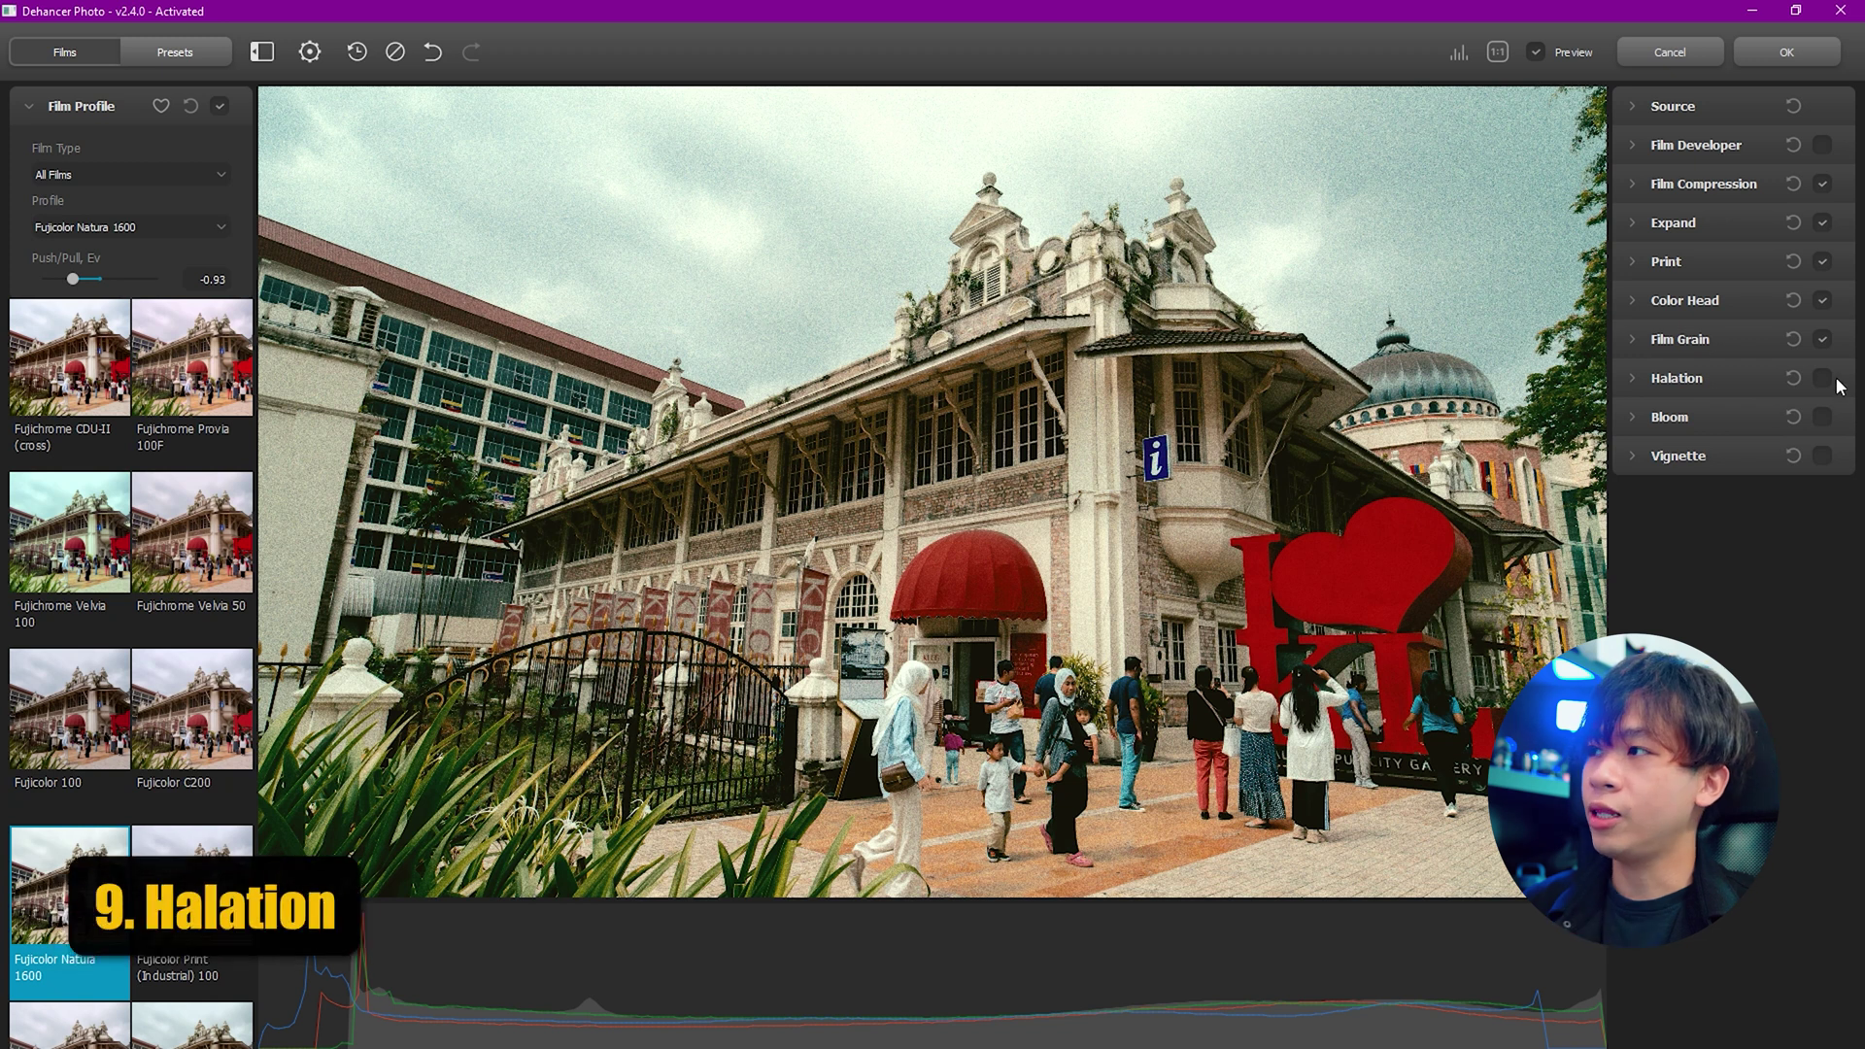
{"action": "left_click", "coordinate": [1836, 380]}
{"action": "left_click", "coordinate": [1823, 378]}
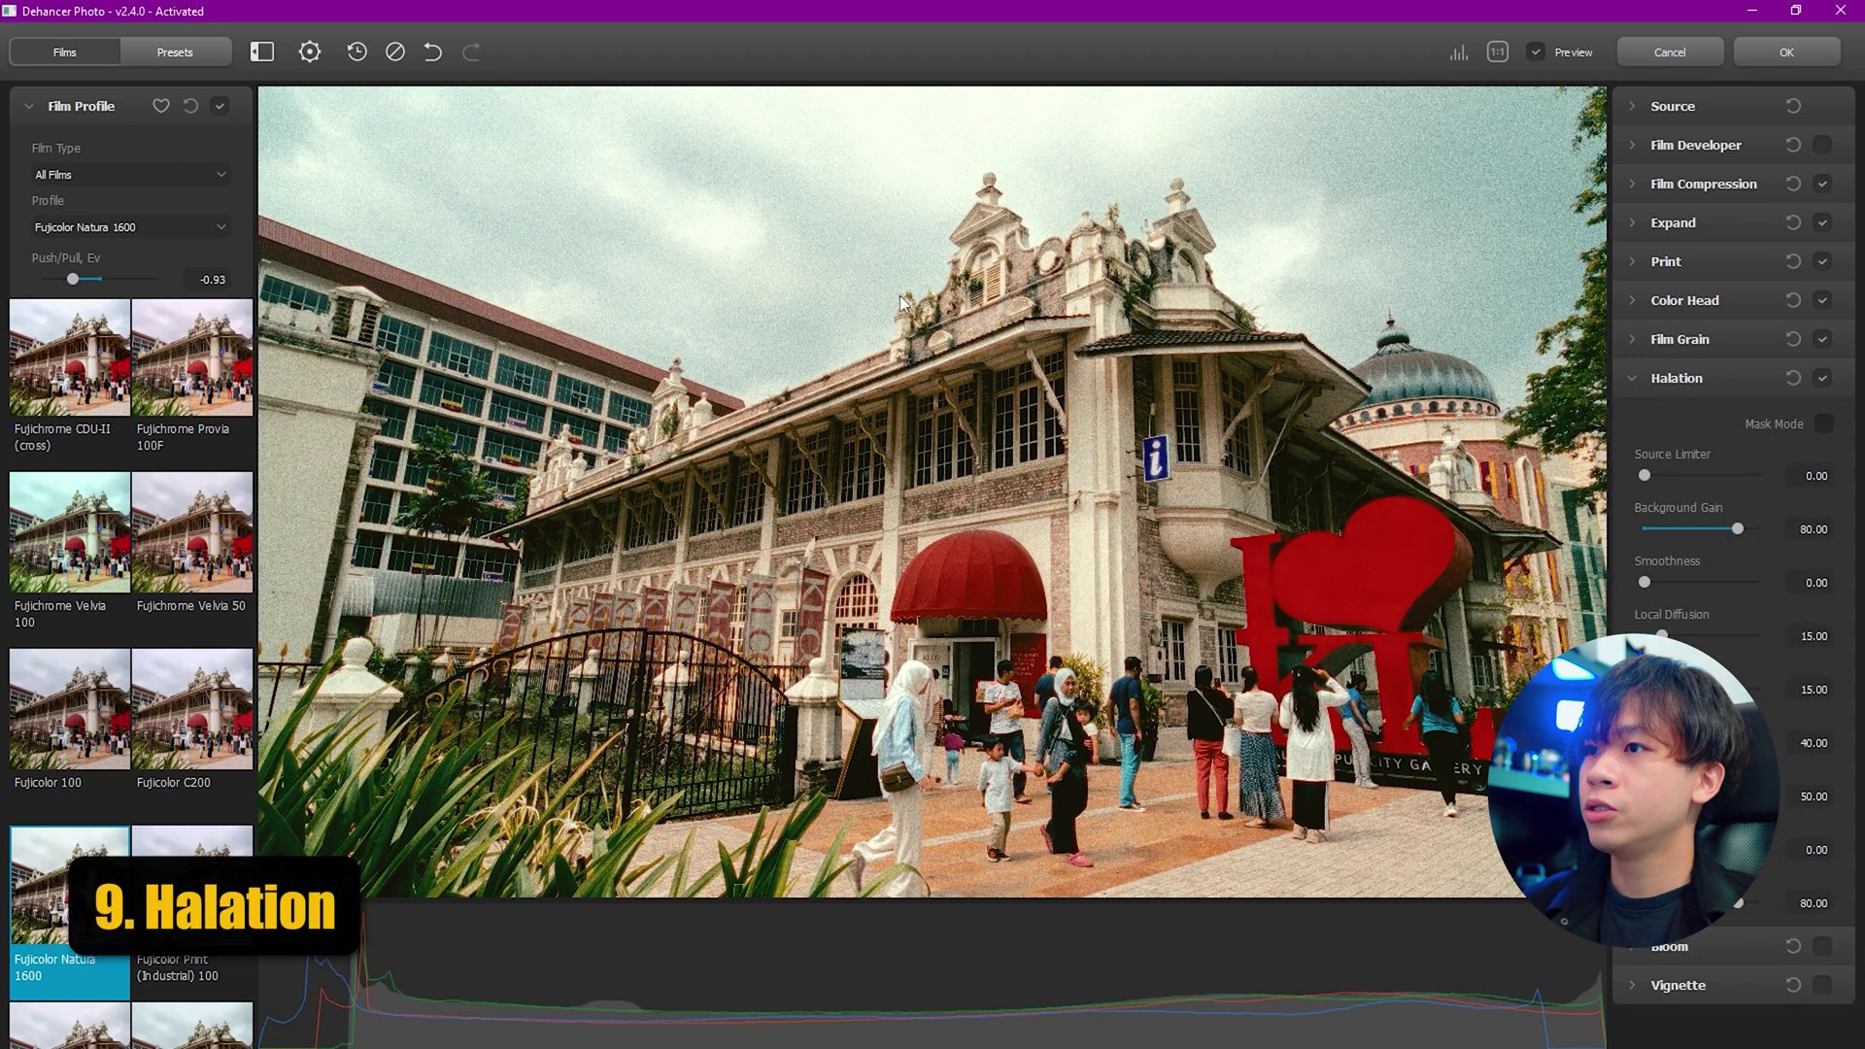
Inspect the halation glow at 1:1, toggling it off and back on to compare.
{"action": "left_click", "coordinate": [942, 670]}
{"action": "scroll", "coordinate": [1018, 560], "scroll_direction": "up", "scroll_amount": 5}
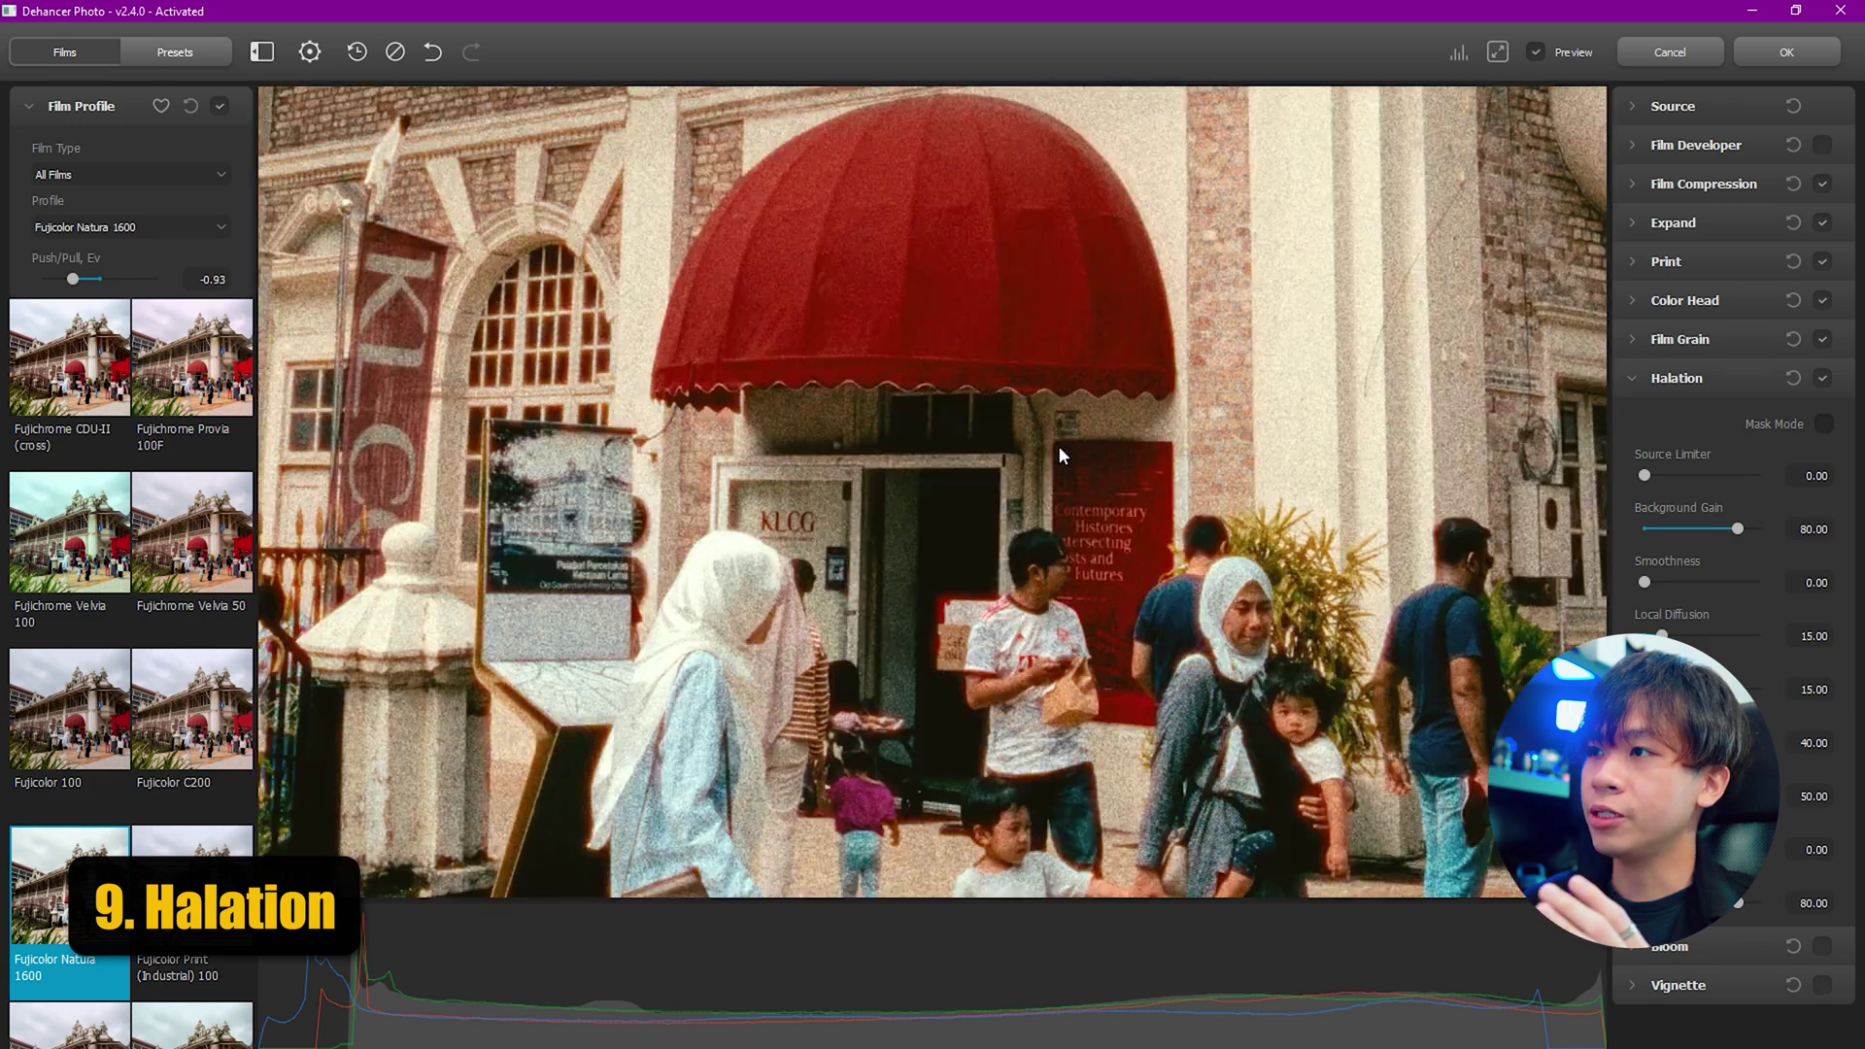
{"action": "scroll", "coordinate": [1034, 331], "scroll_direction": "up", "scroll_amount": 3}
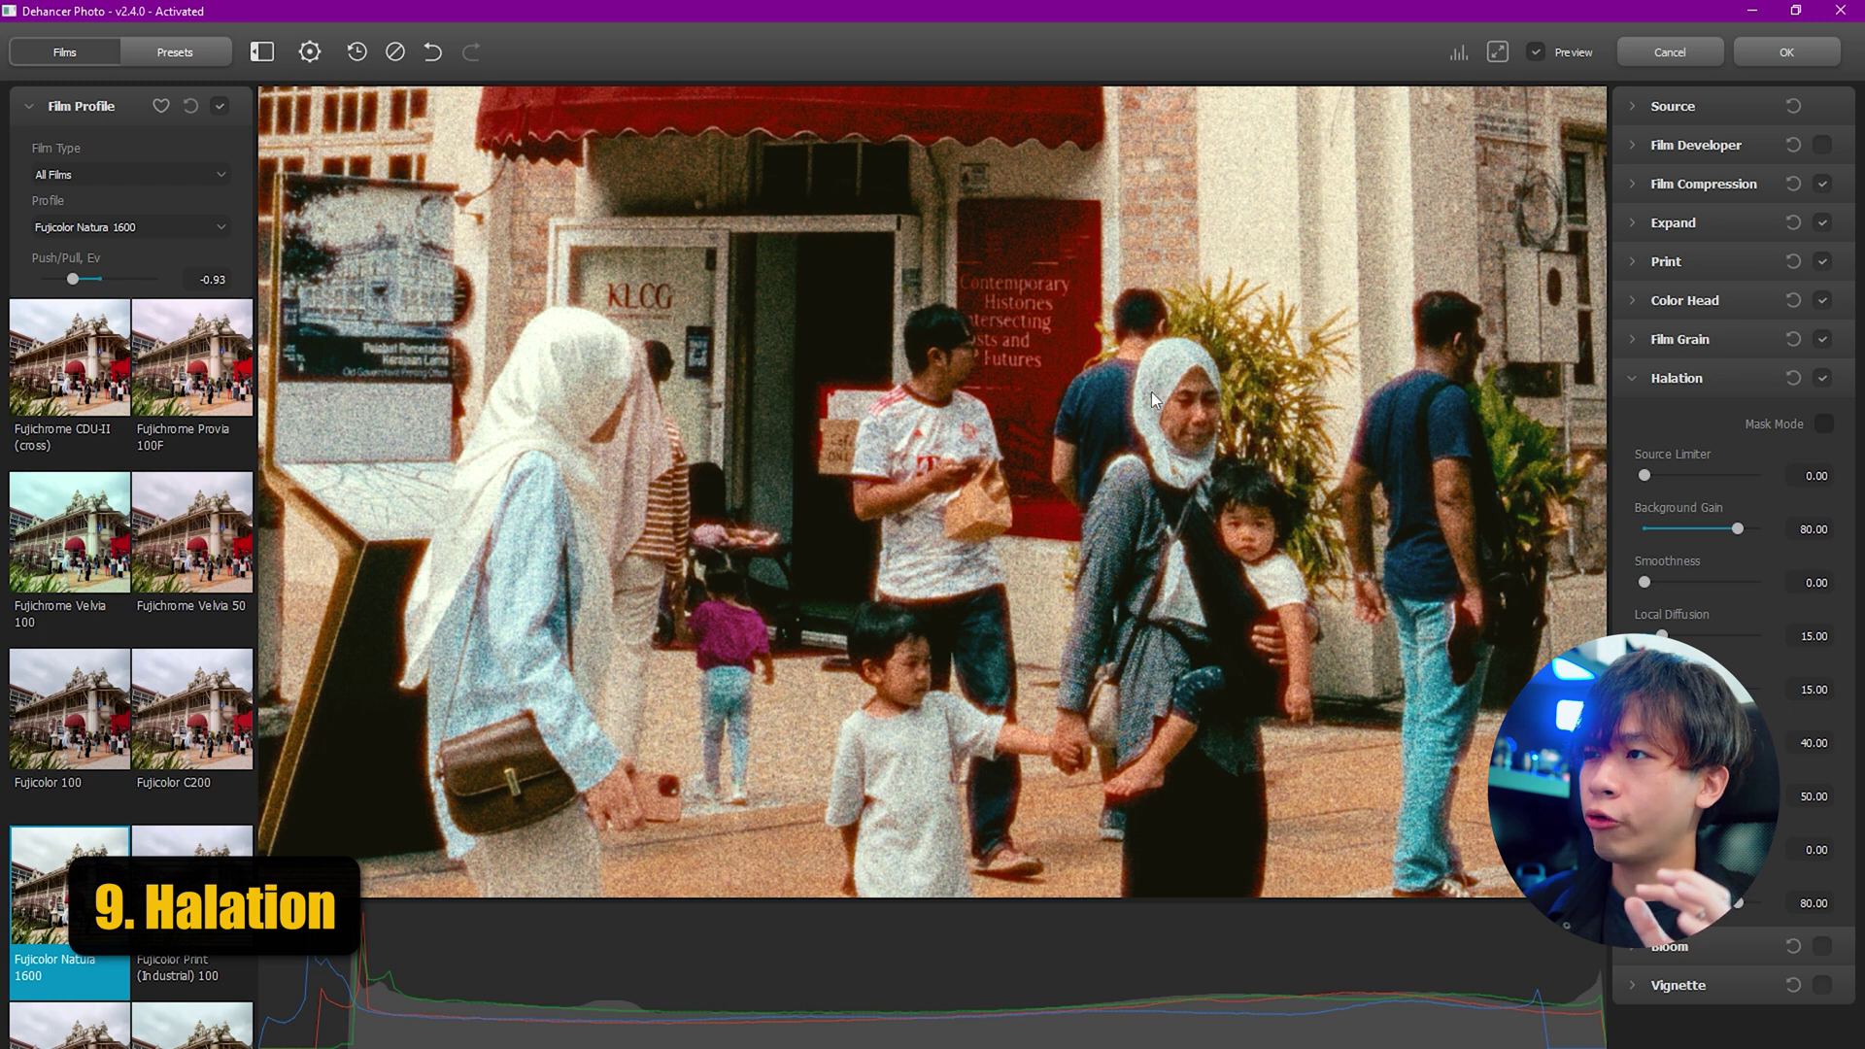
{"action": "left_click", "coordinate": [1822, 379]}
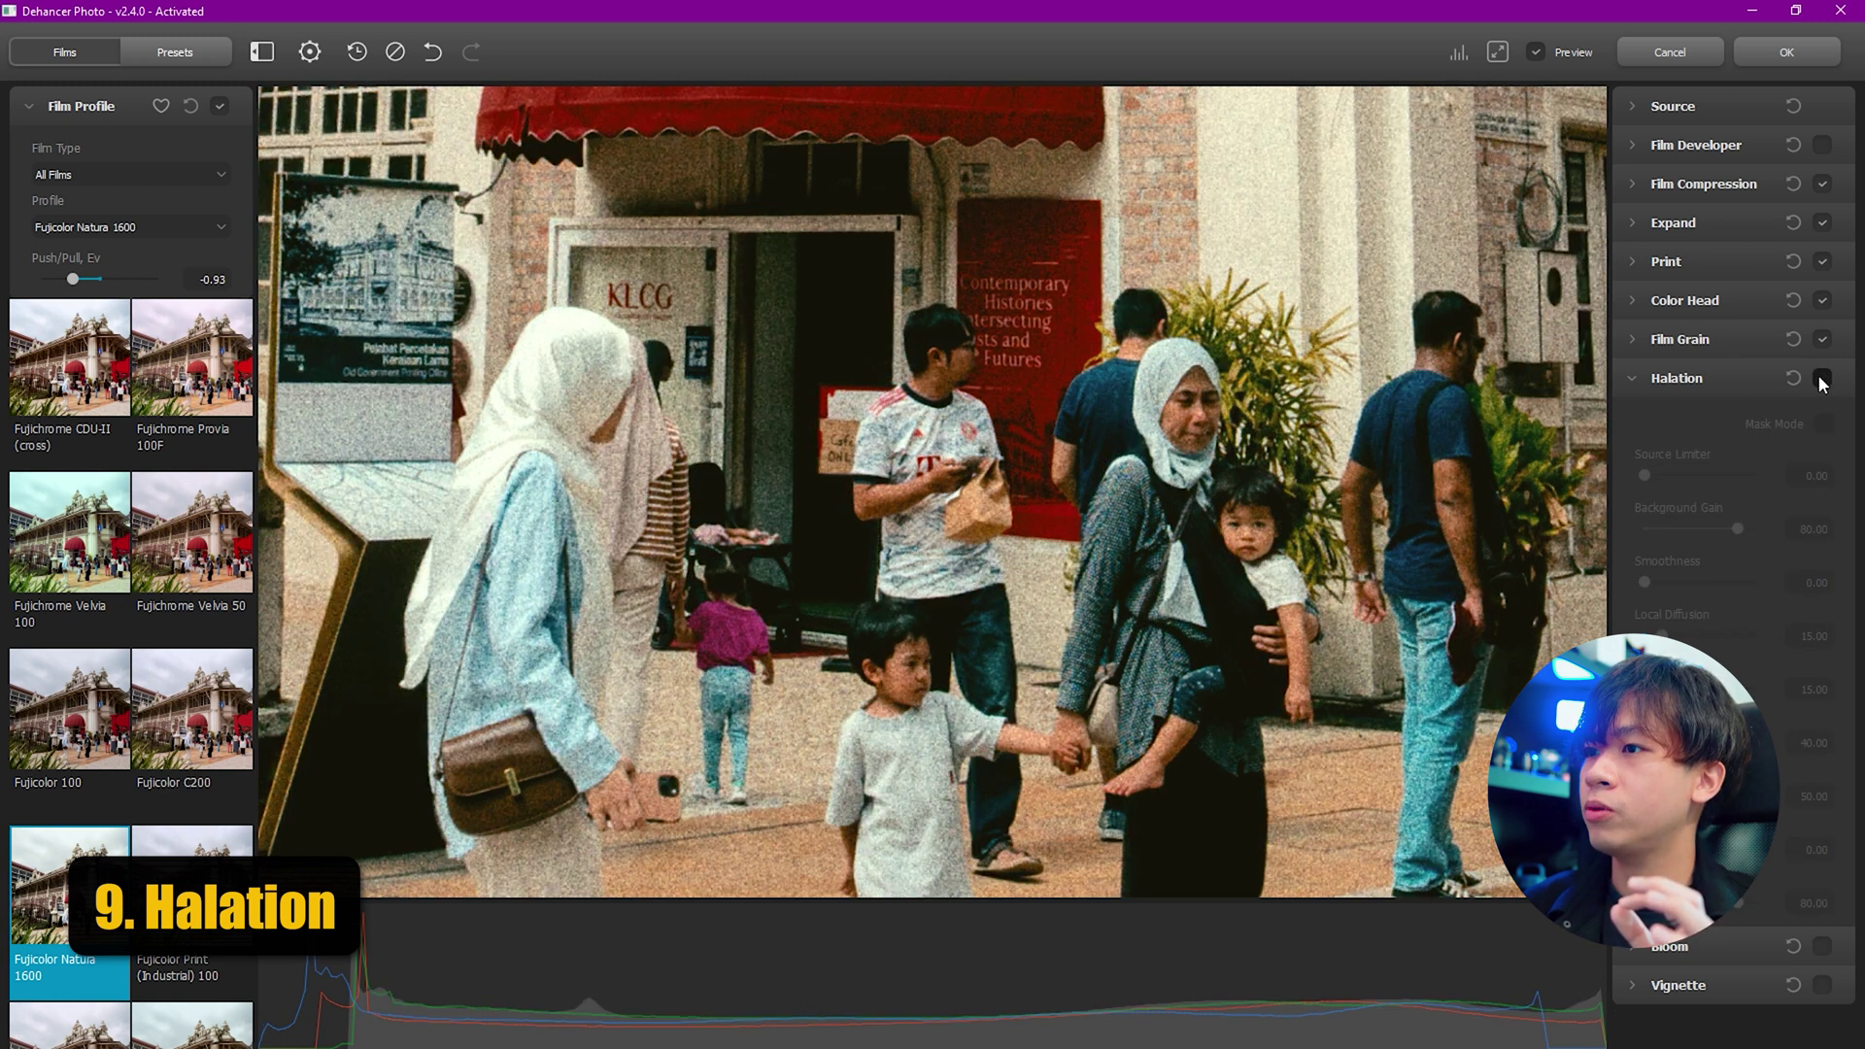
{"action": "left_click", "coordinate": [1821, 380]}
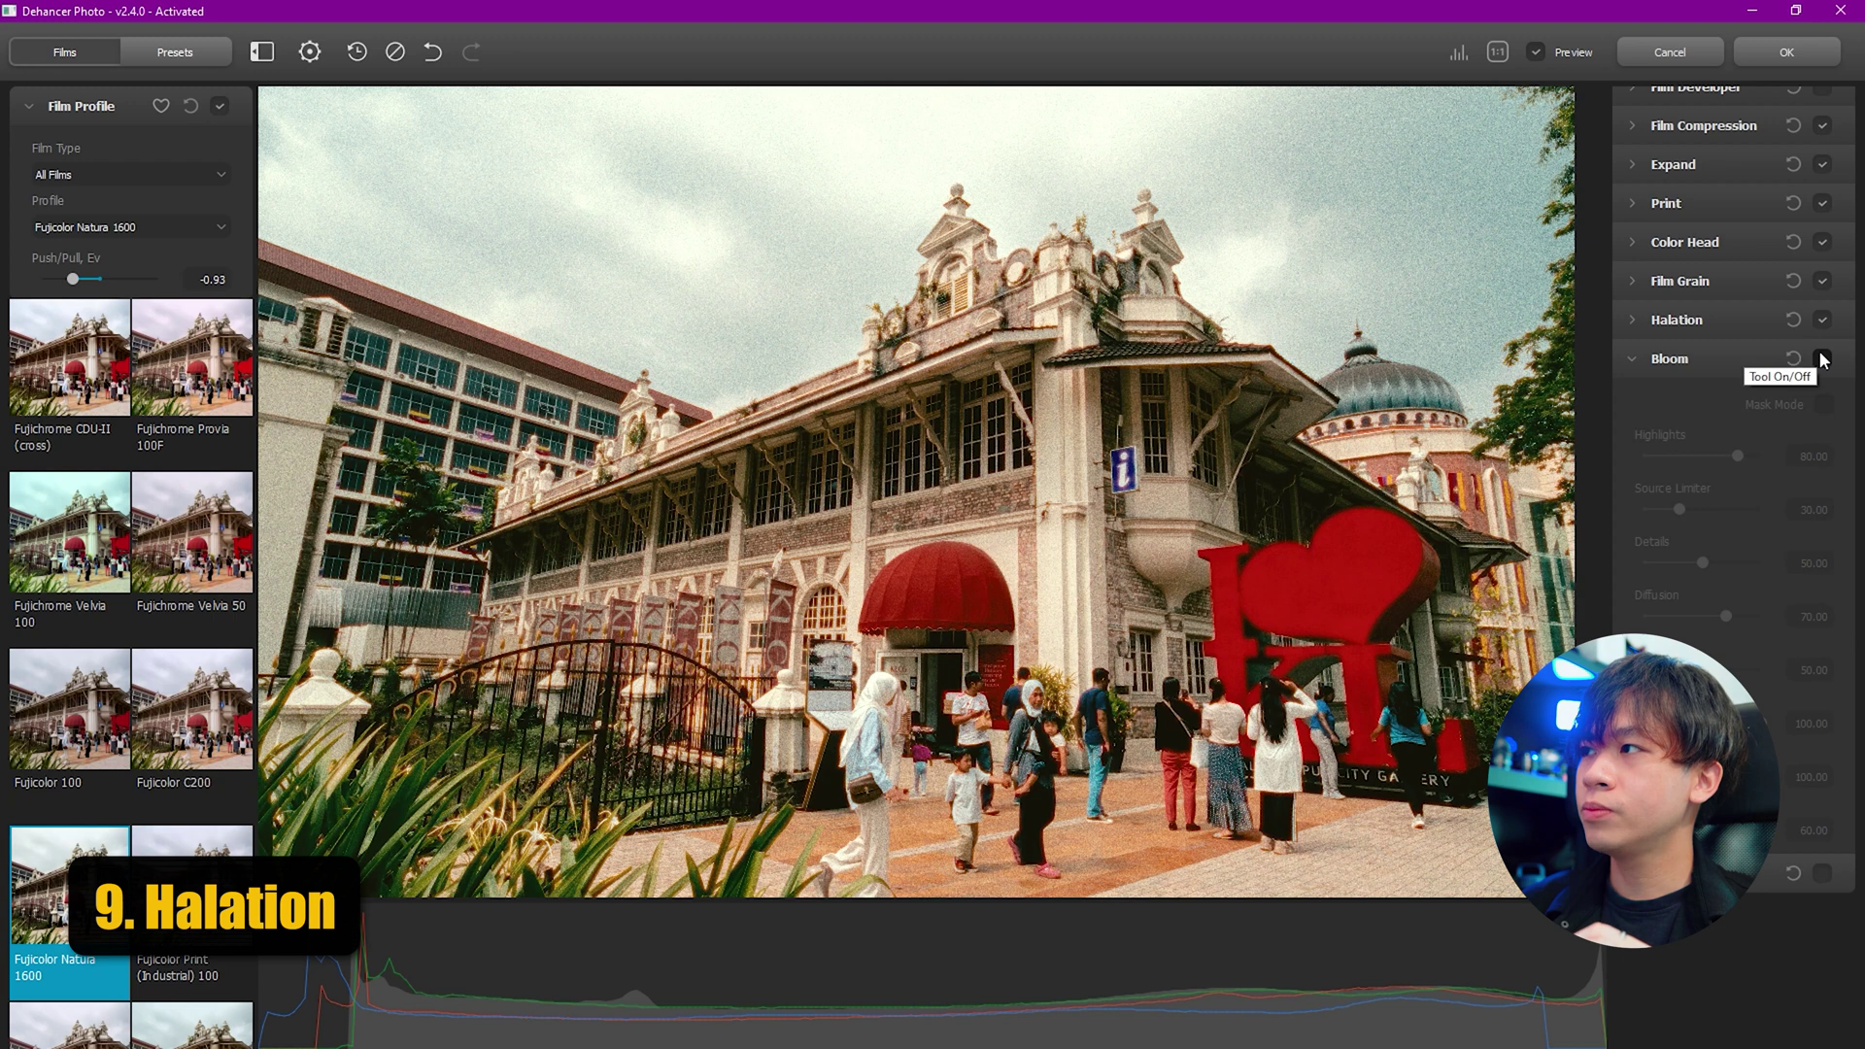
Enable Bloom and check it zoomed in on the red awning and entrance.
{"action": "left_click", "coordinate": [1821, 359]}
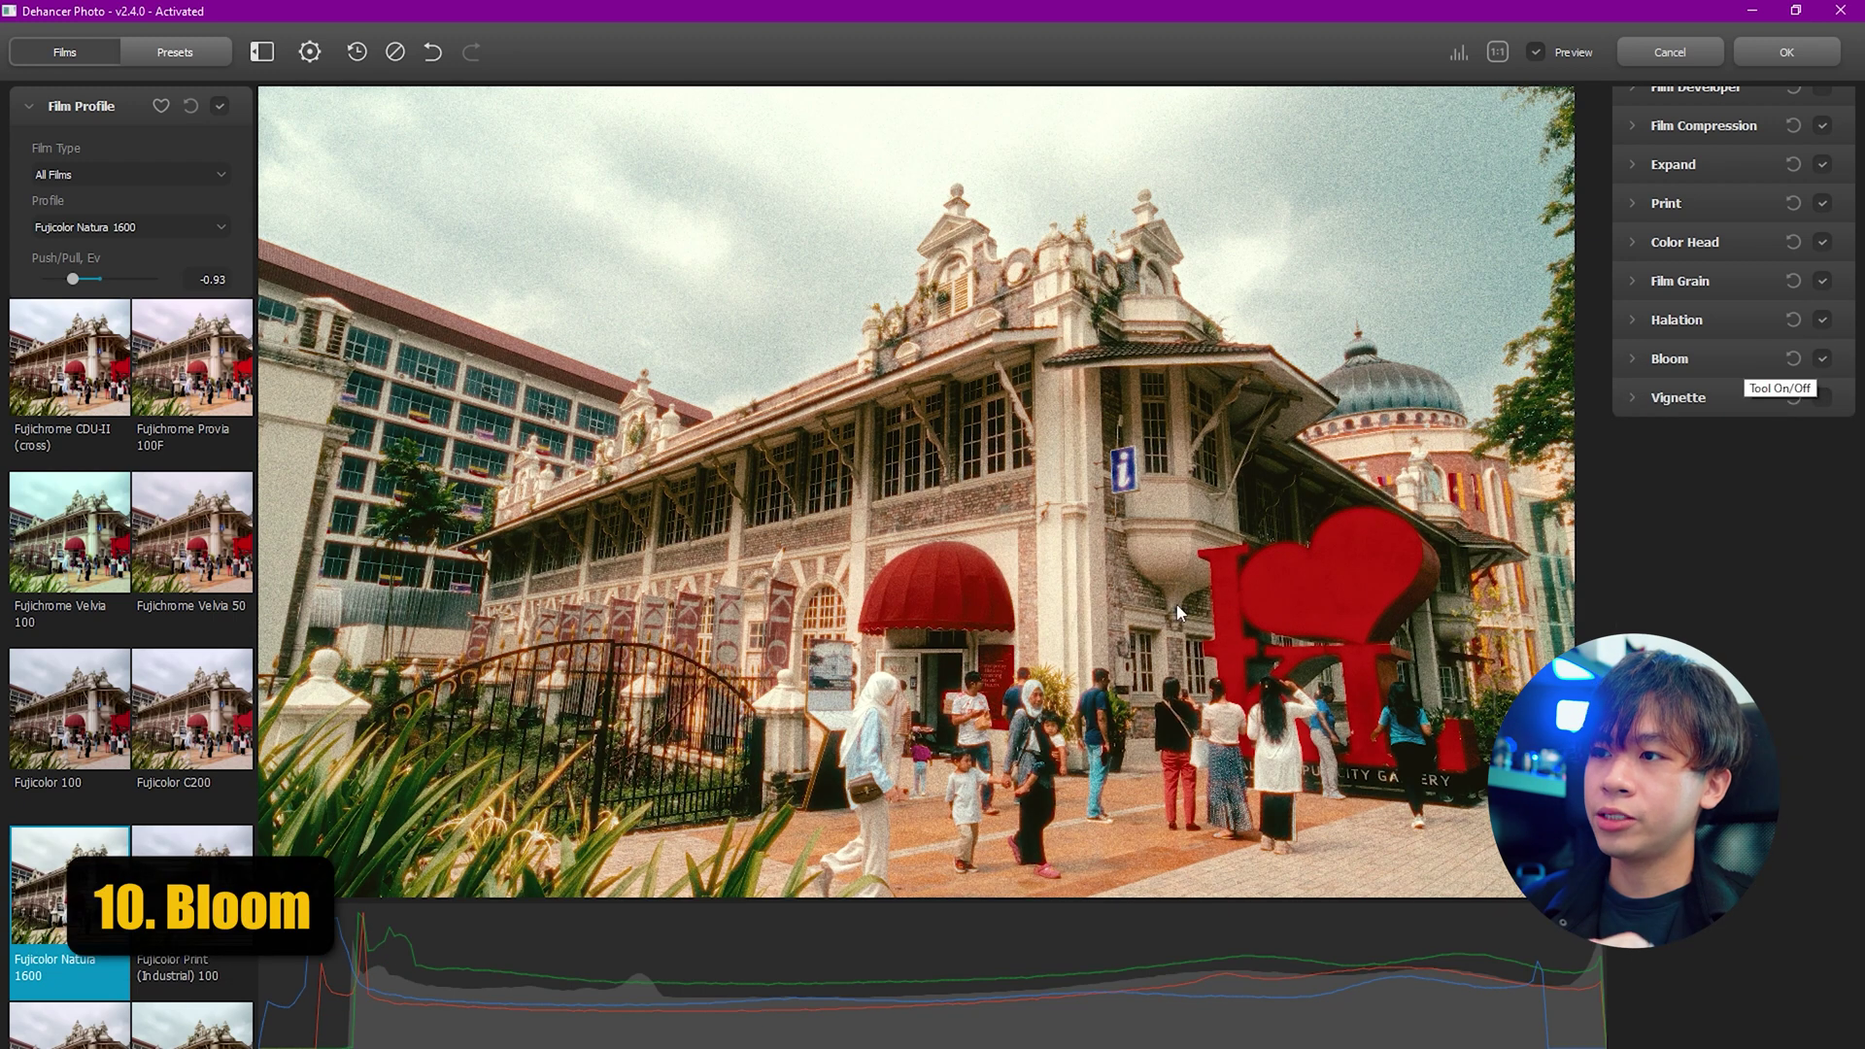
{"action": "left_click", "coordinate": [1029, 281]}
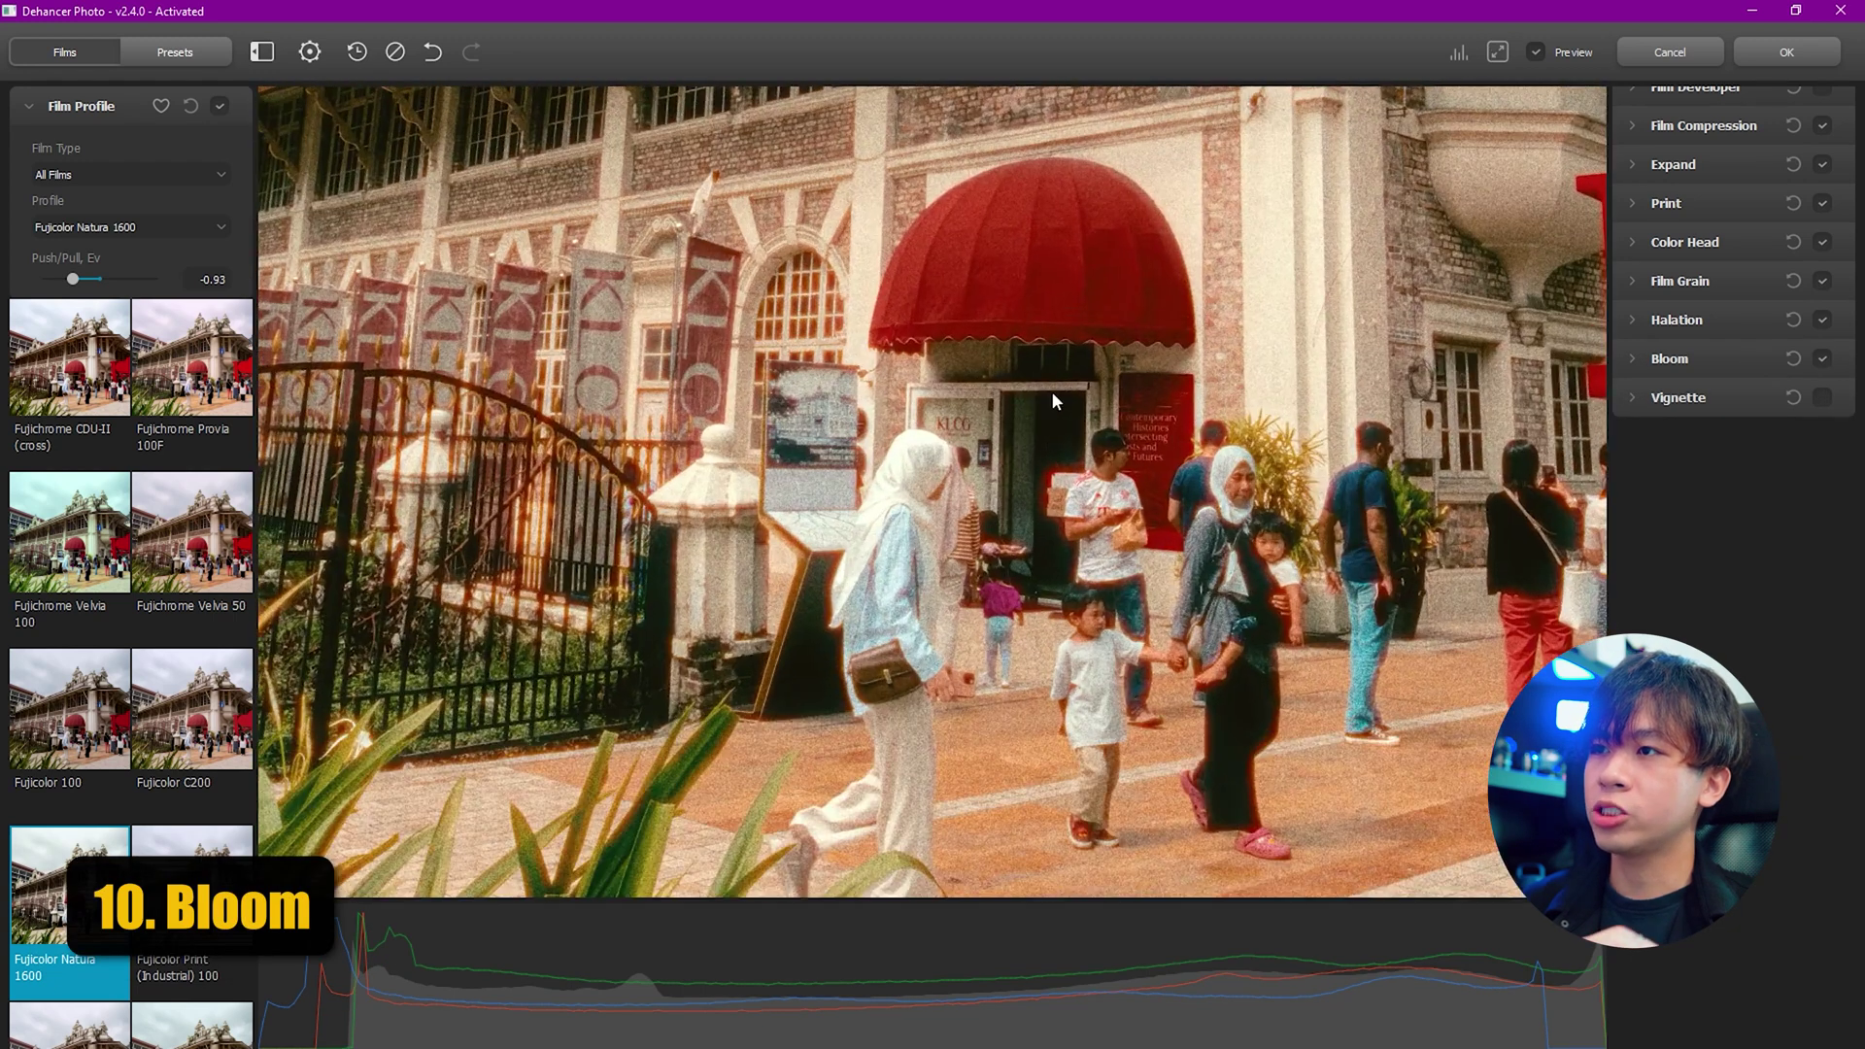
{"action": "left_click_drag", "start_coordinate": [1053, 400], "coordinate": [965, 385]}
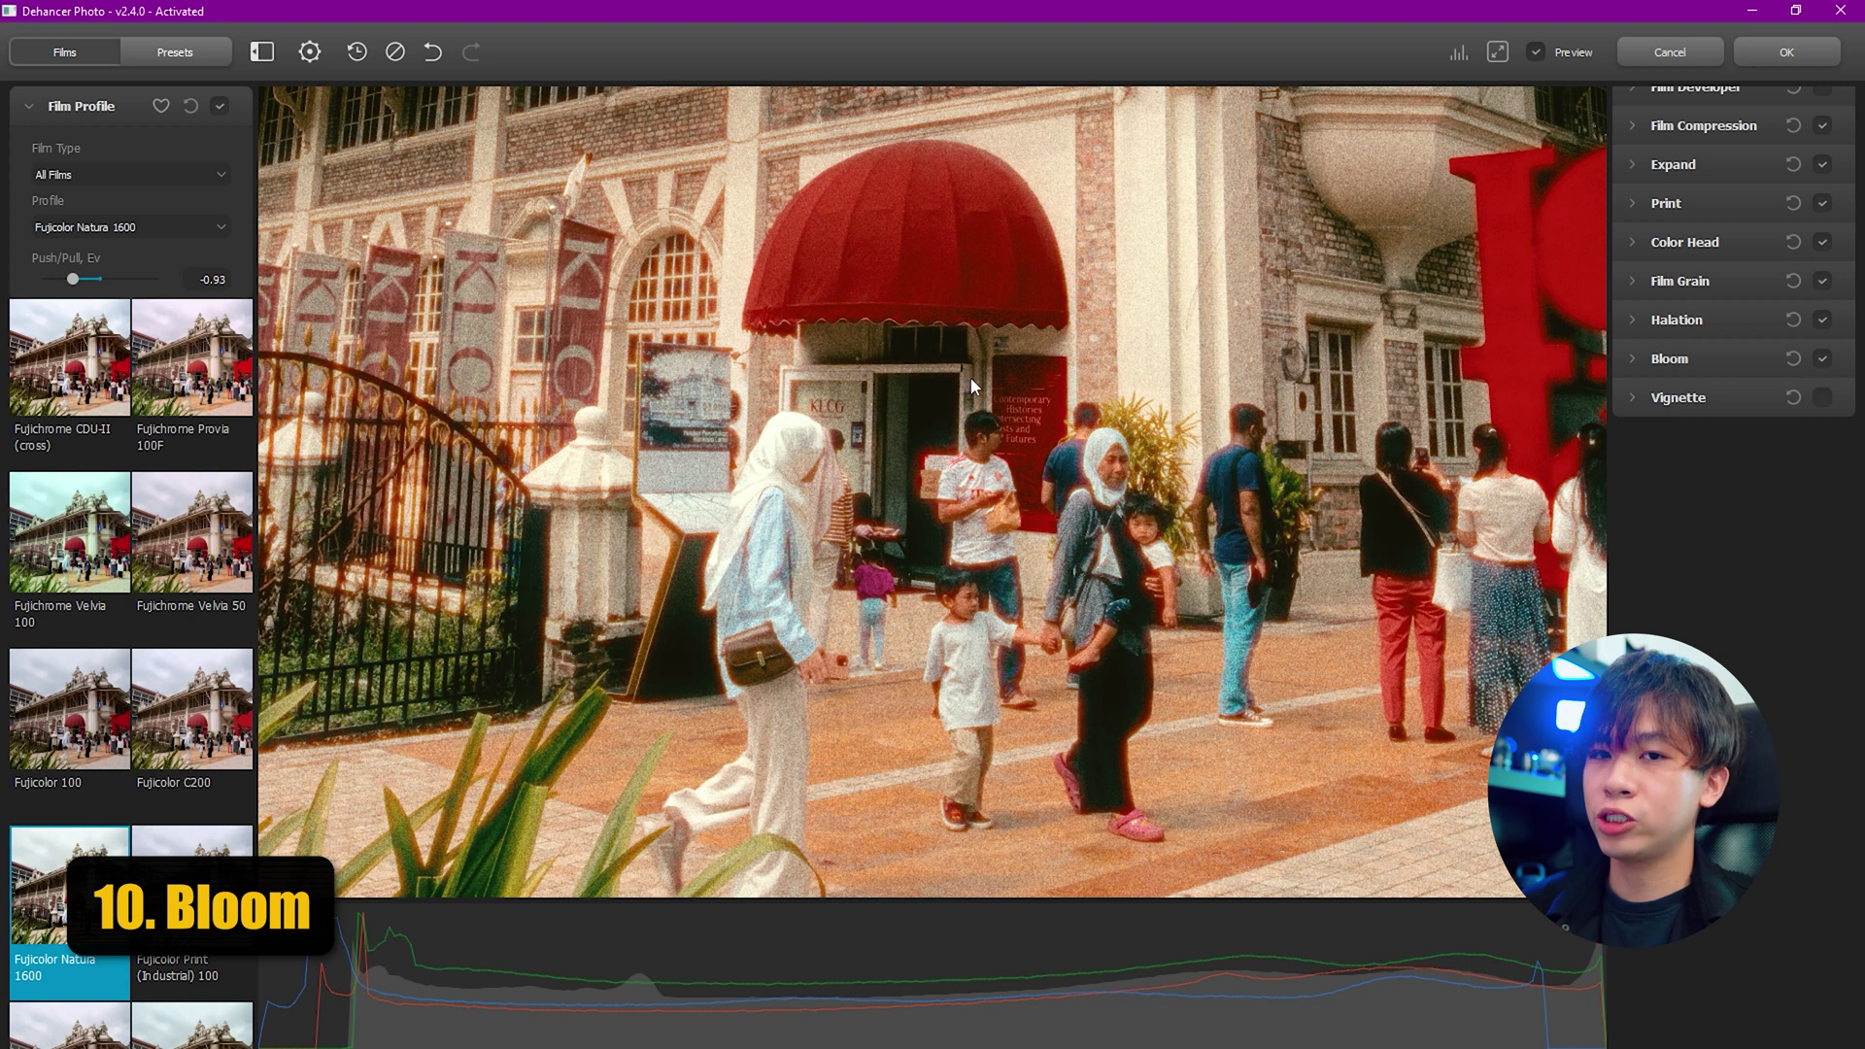
{"action": "left_click", "coordinate": [970, 377]}
{"action": "left_click", "coordinate": [1622, 357]}
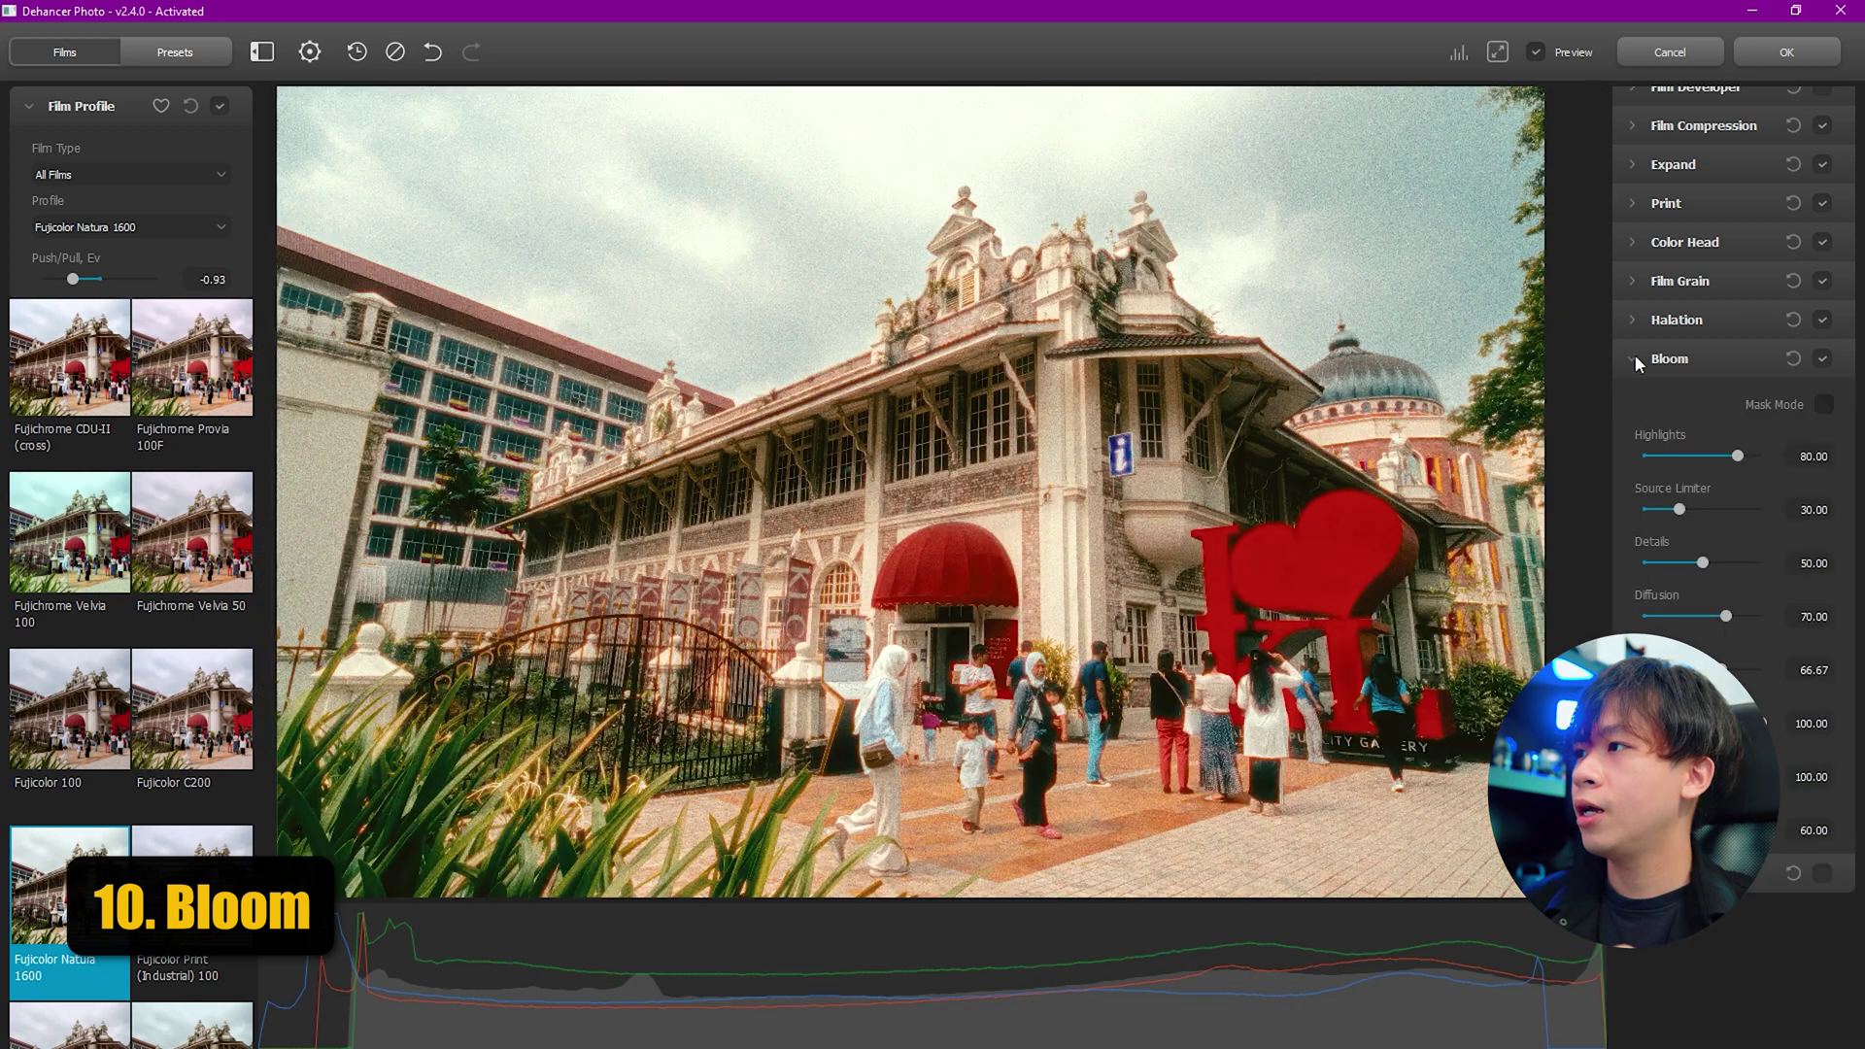
{"action": "left_click", "coordinate": [1634, 353]}
Enable Vignette and reduce its Size to 35.83.
{"action": "left_click", "coordinate": [1651, 398]}
{"action": "left_click", "coordinate": [1823, 398]}
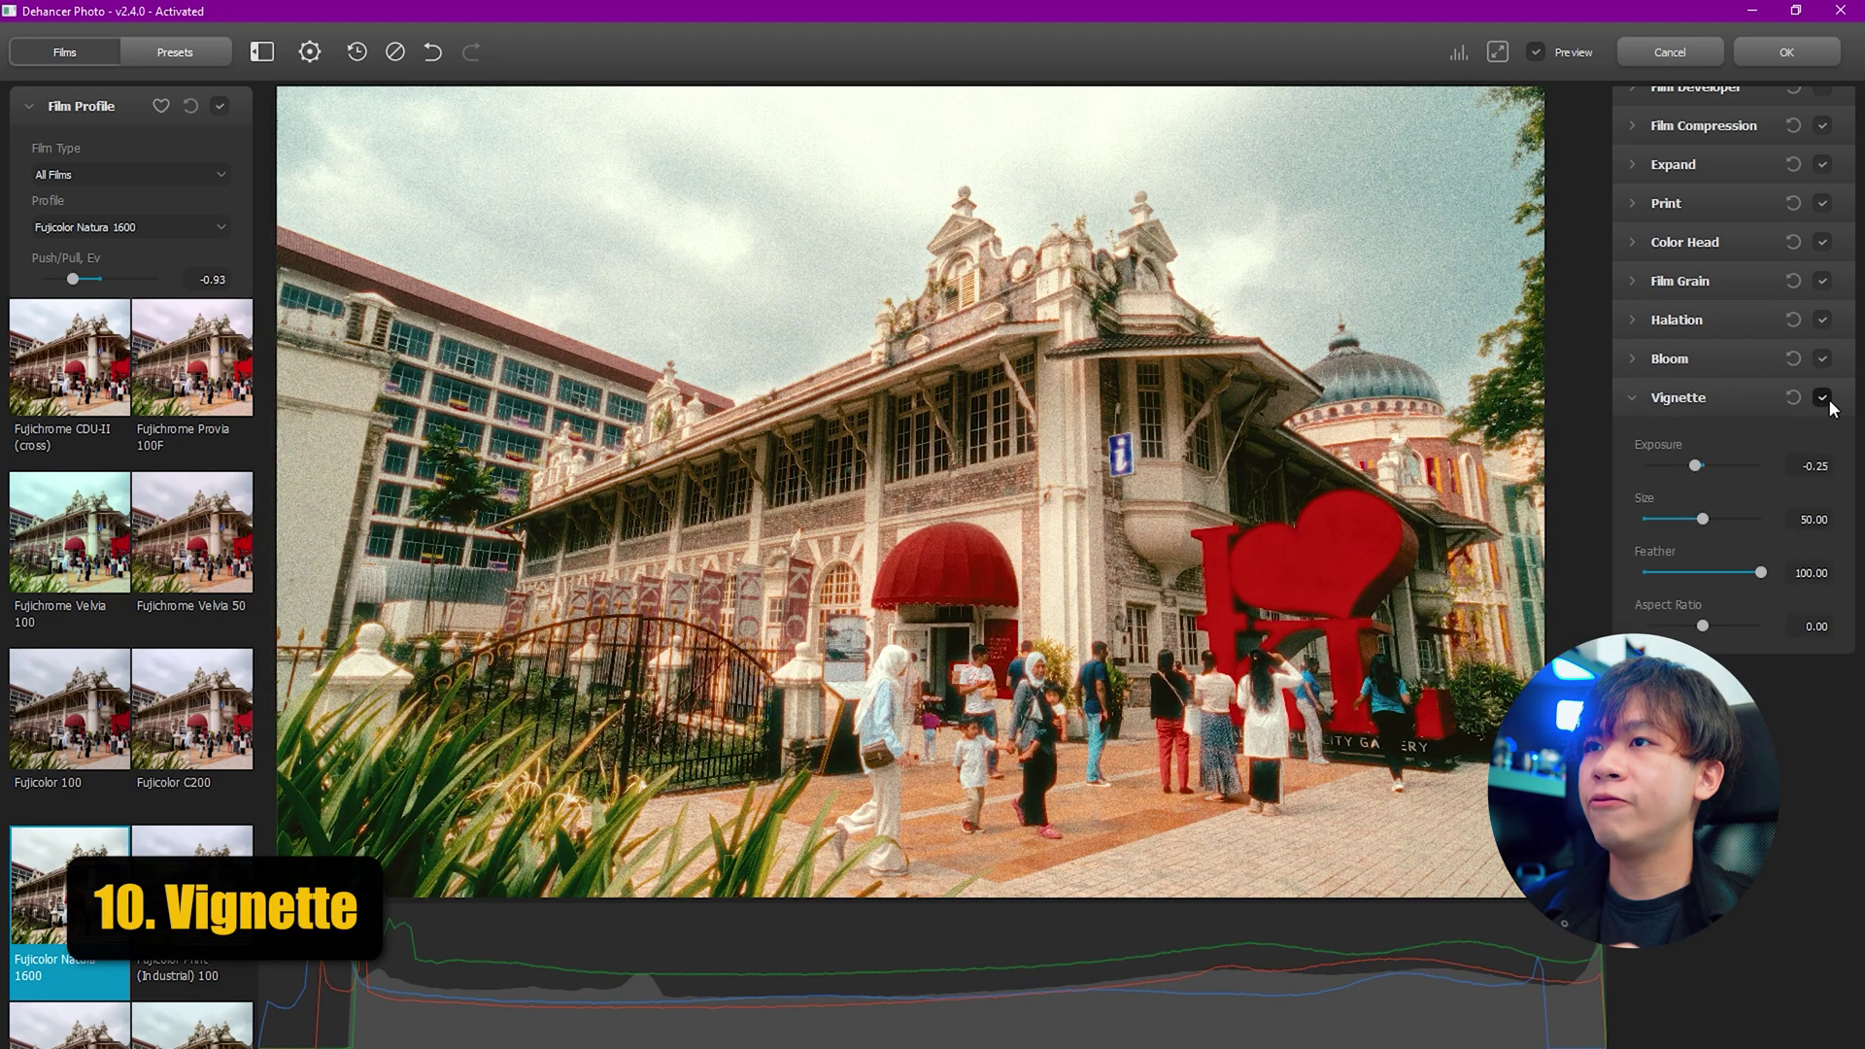
{"action": "left_click_drag", "start_coordinate": [1703, 519], "coordinate": [1666, 519]}
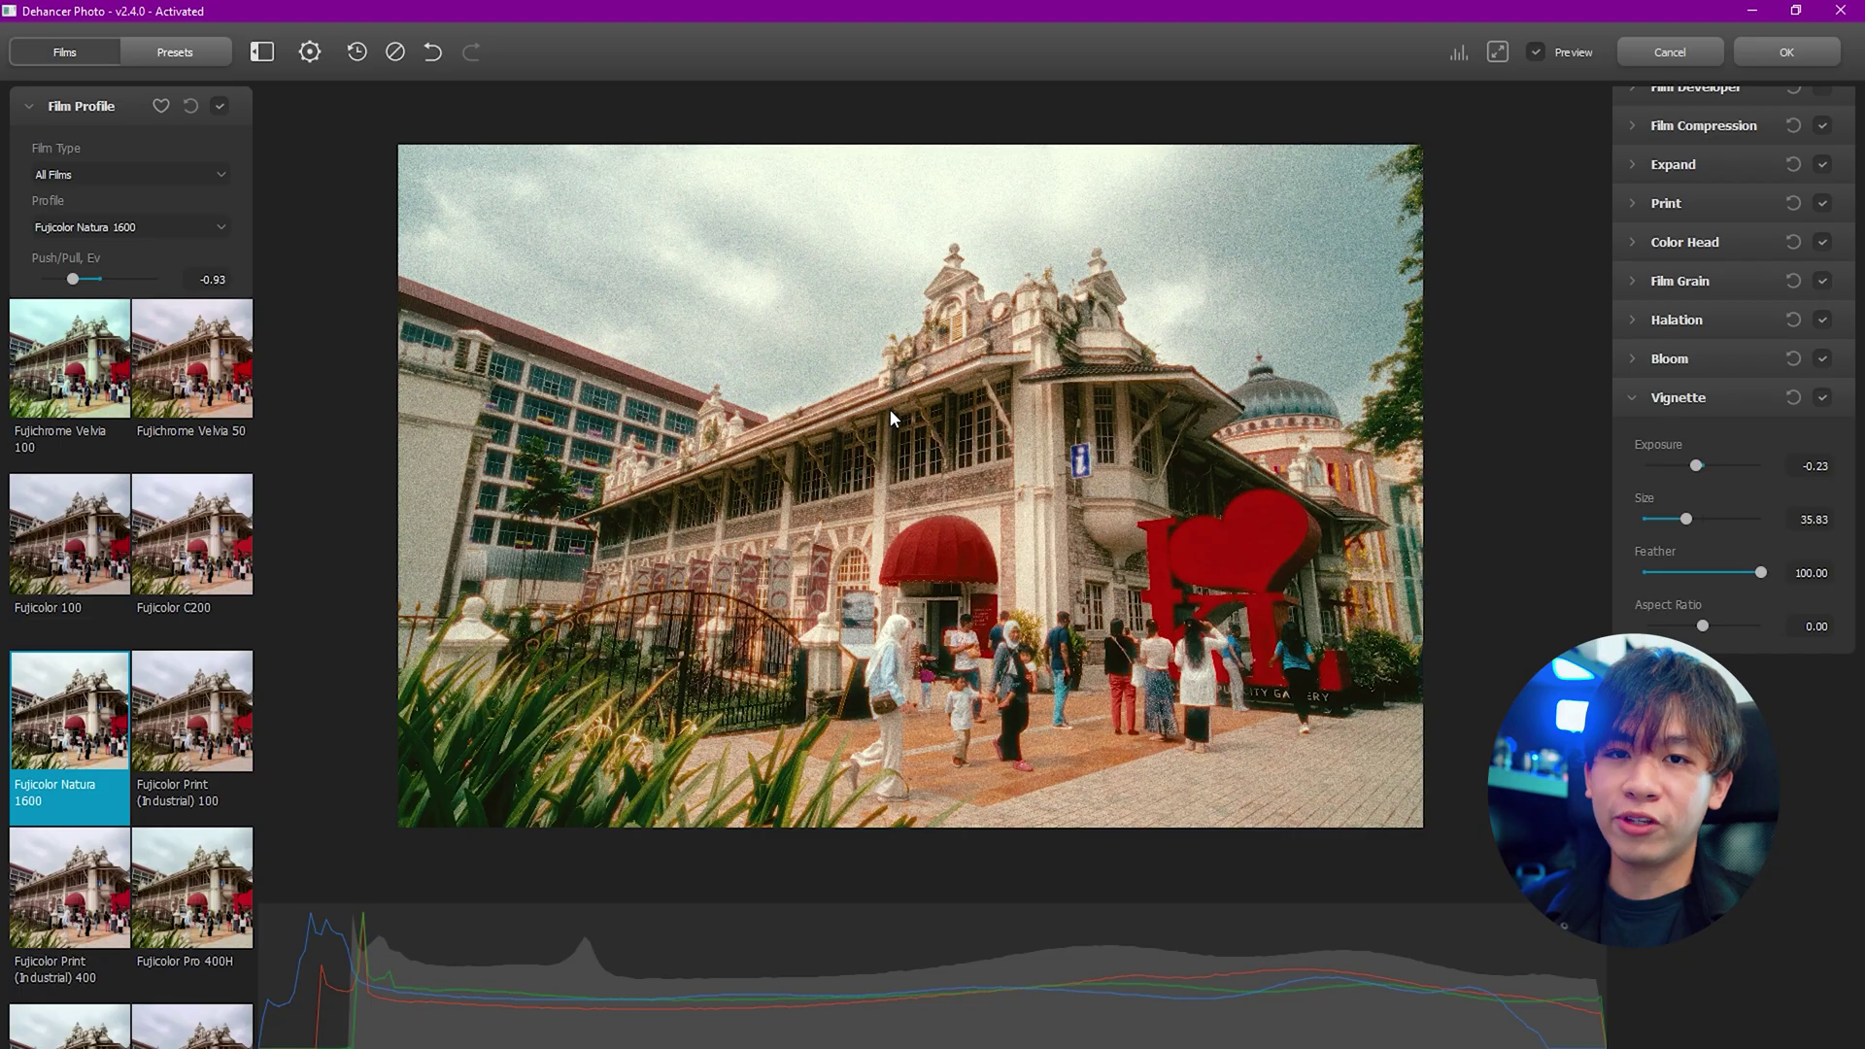
Begin saving a new preset with Ctrl+S, then cancel the dialog.
{"action": "key", "text": "ctrl+s"}
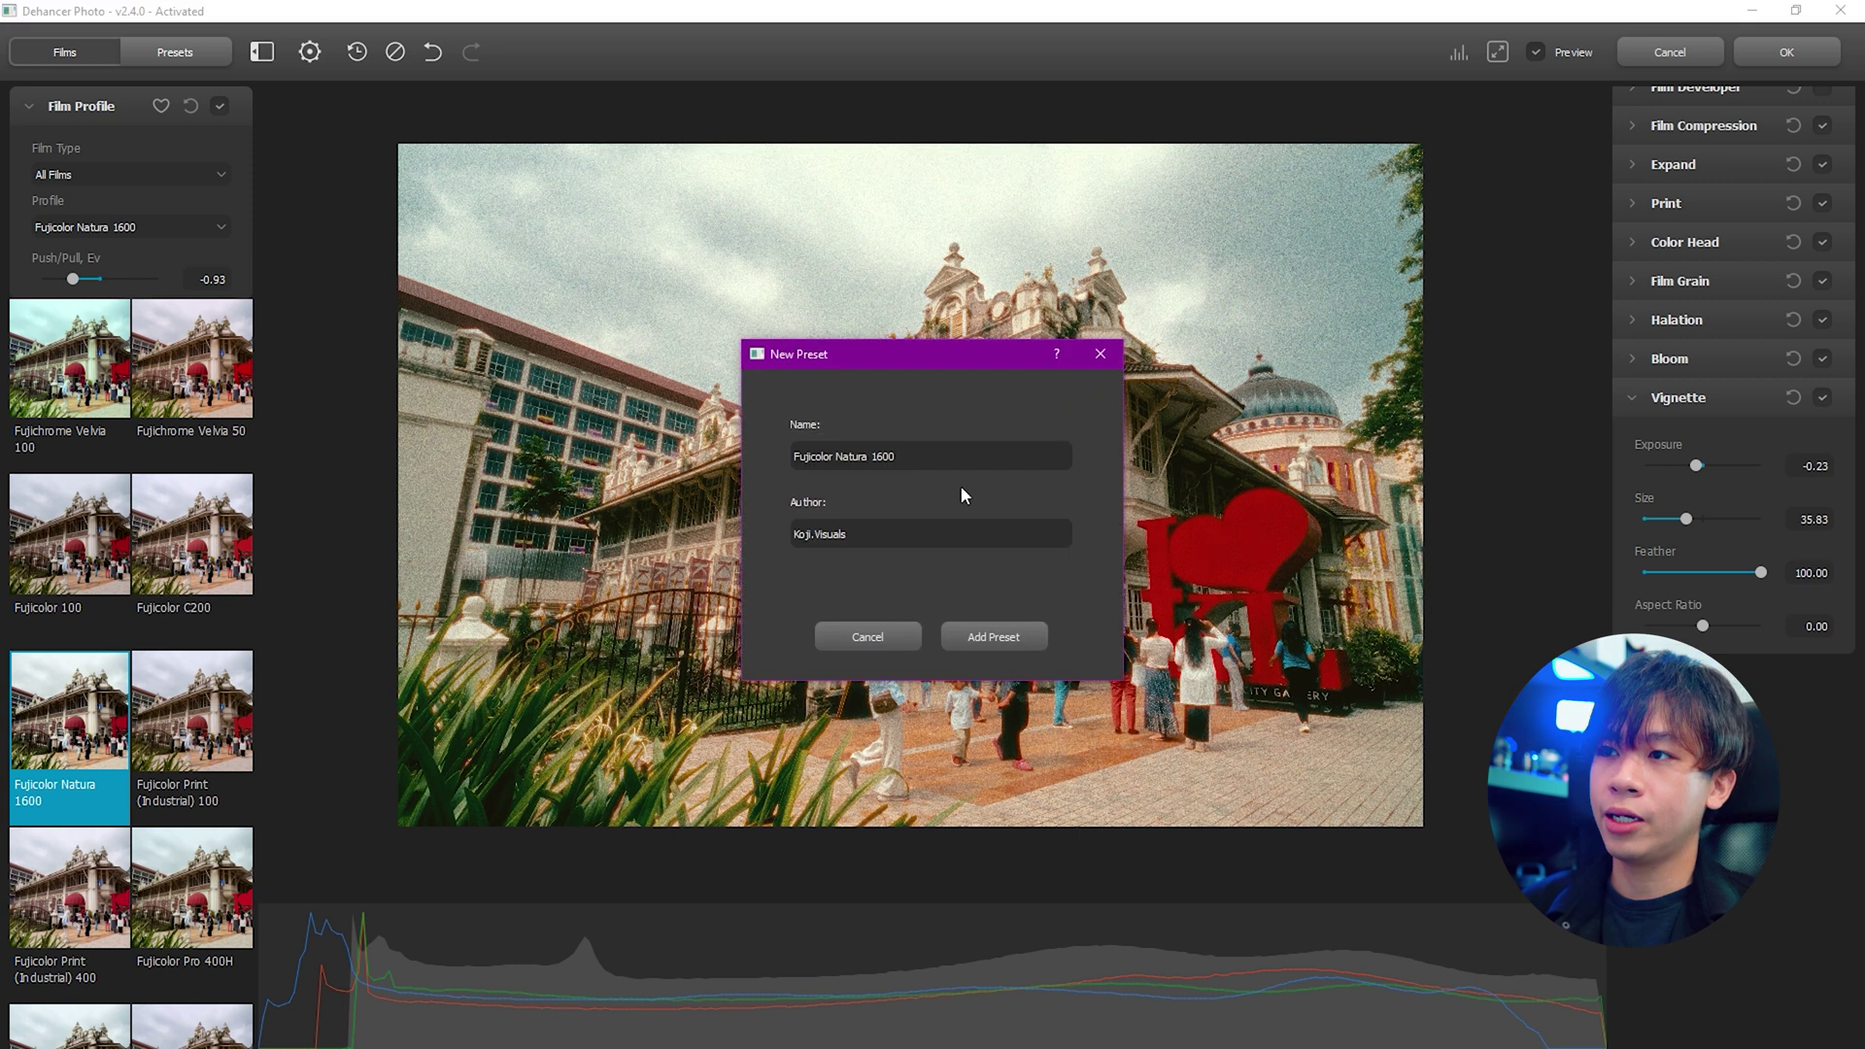
{"action": "left_click", "coordinate": [912, 535]}
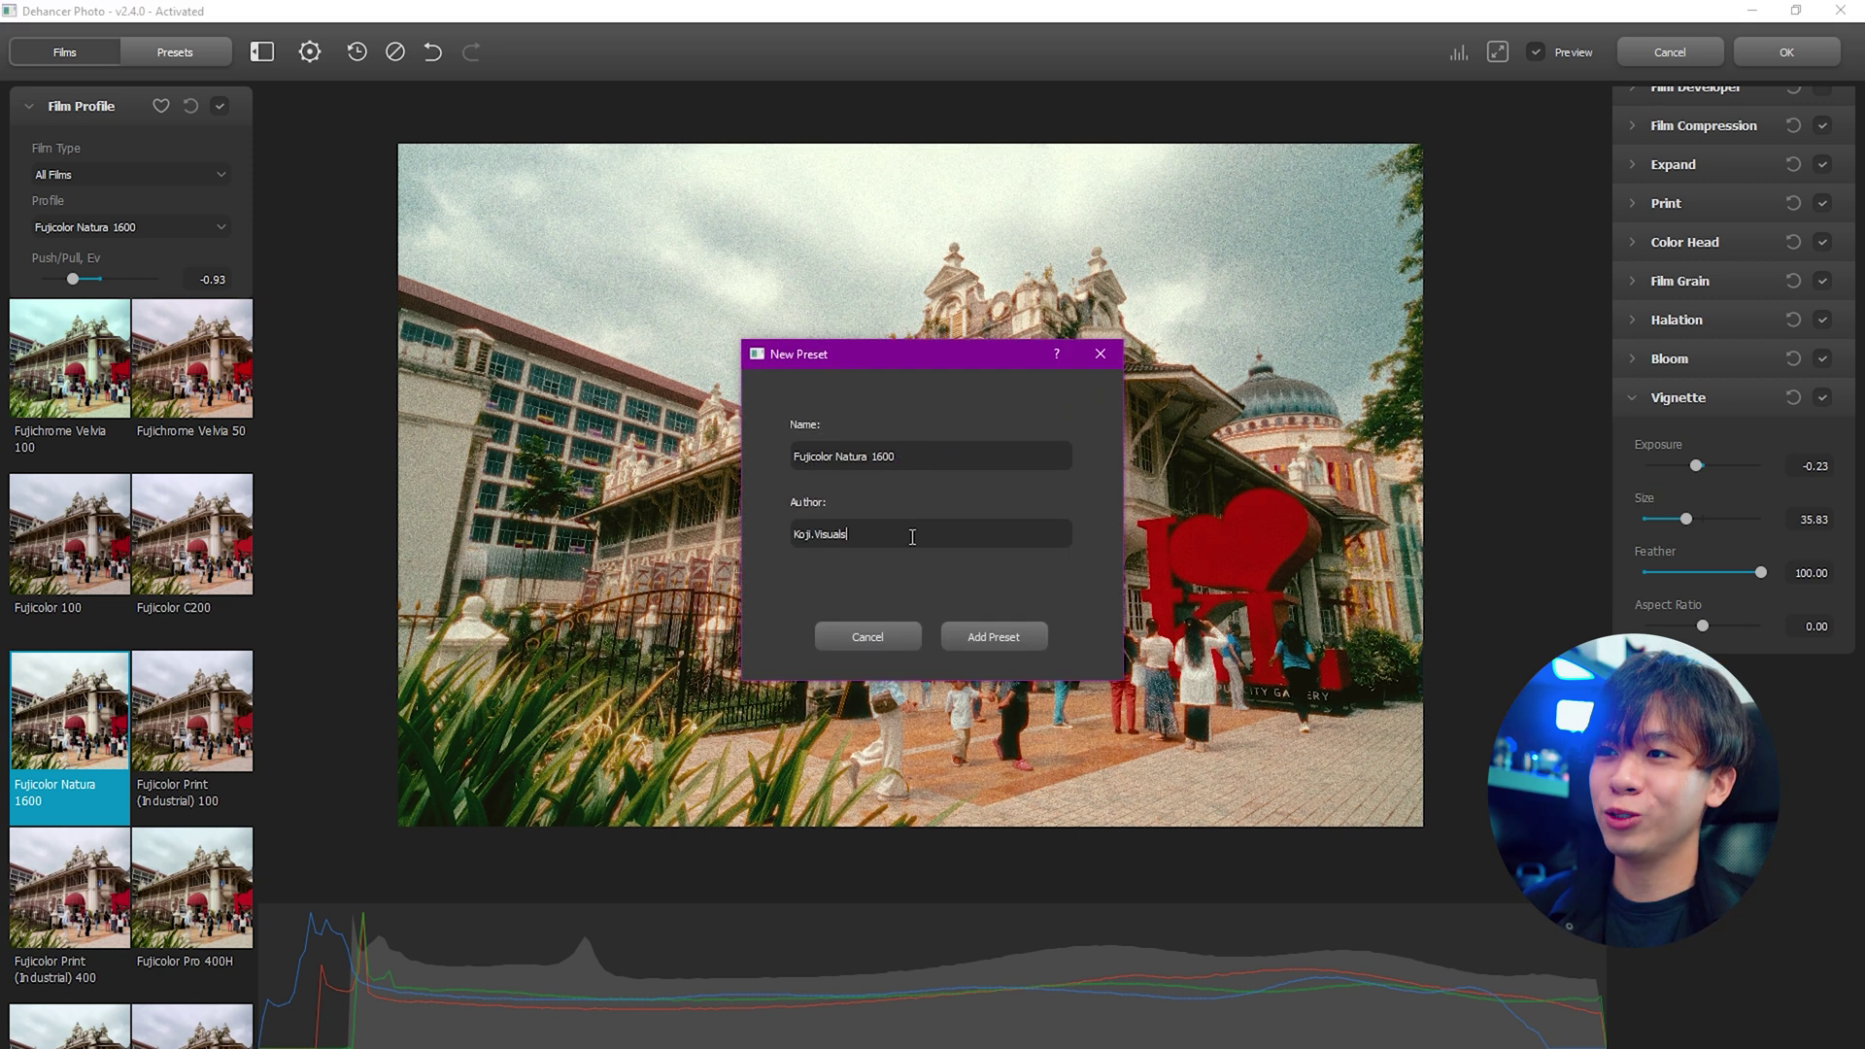
{"action": "left_click", "coordinate": [867, 636]}
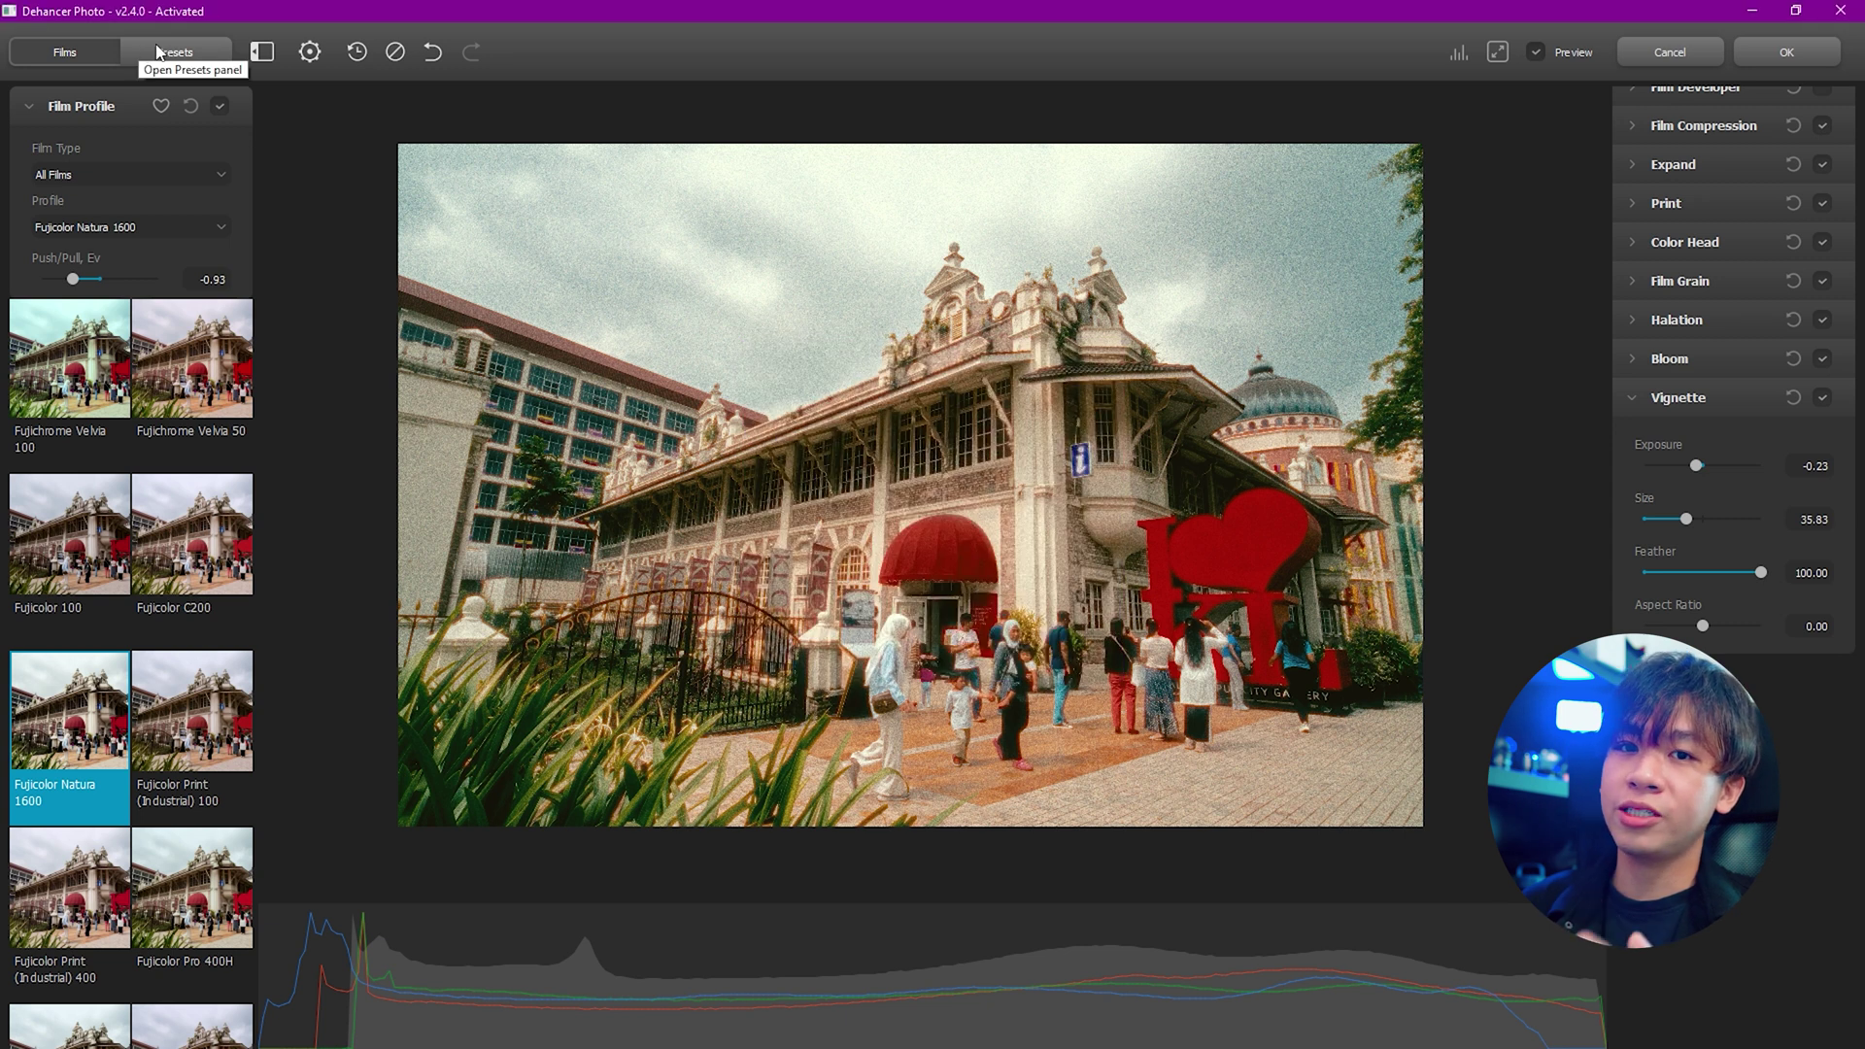
Try the Kodak Portra 800 (Edit) preset from the Presets list, then undo it.
{"action": "left_click", "coordinate": [174, 52]}
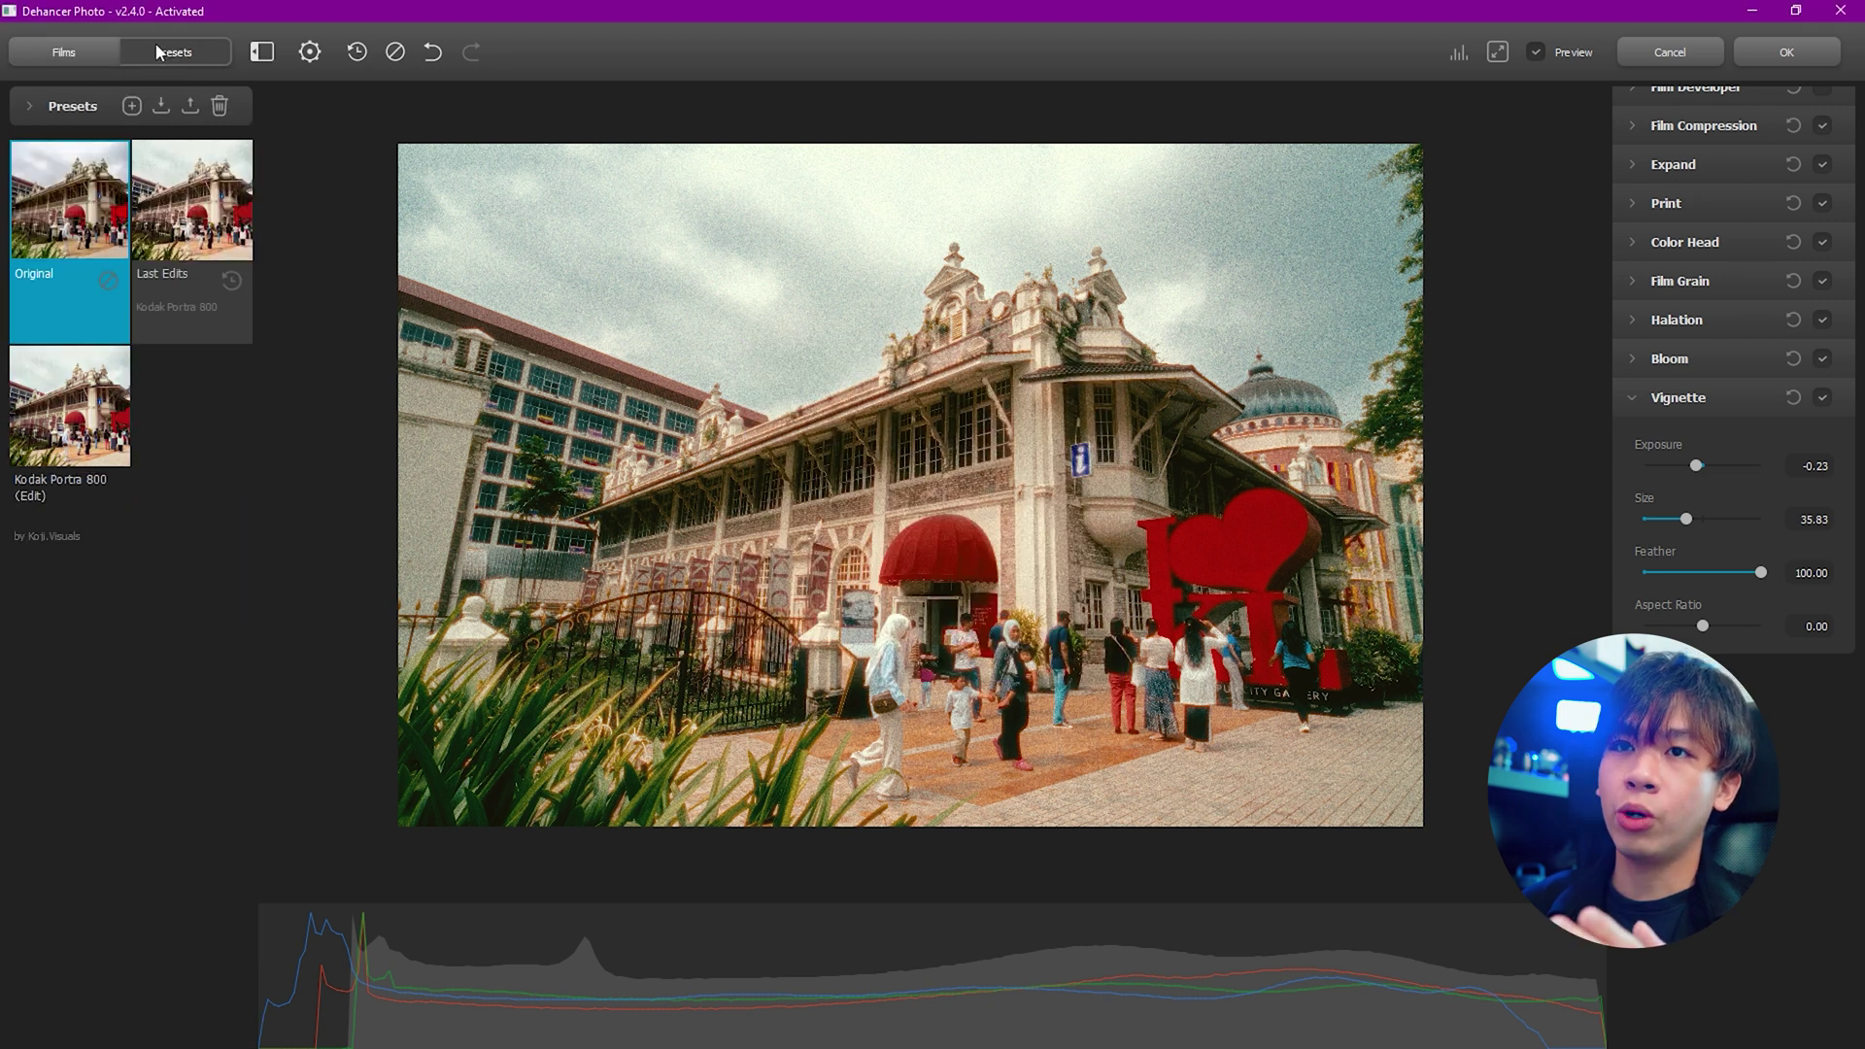
{"action": "left_click", "coordinate": [94, 435]}
{"action": "key", "text": "ctrl+z"}
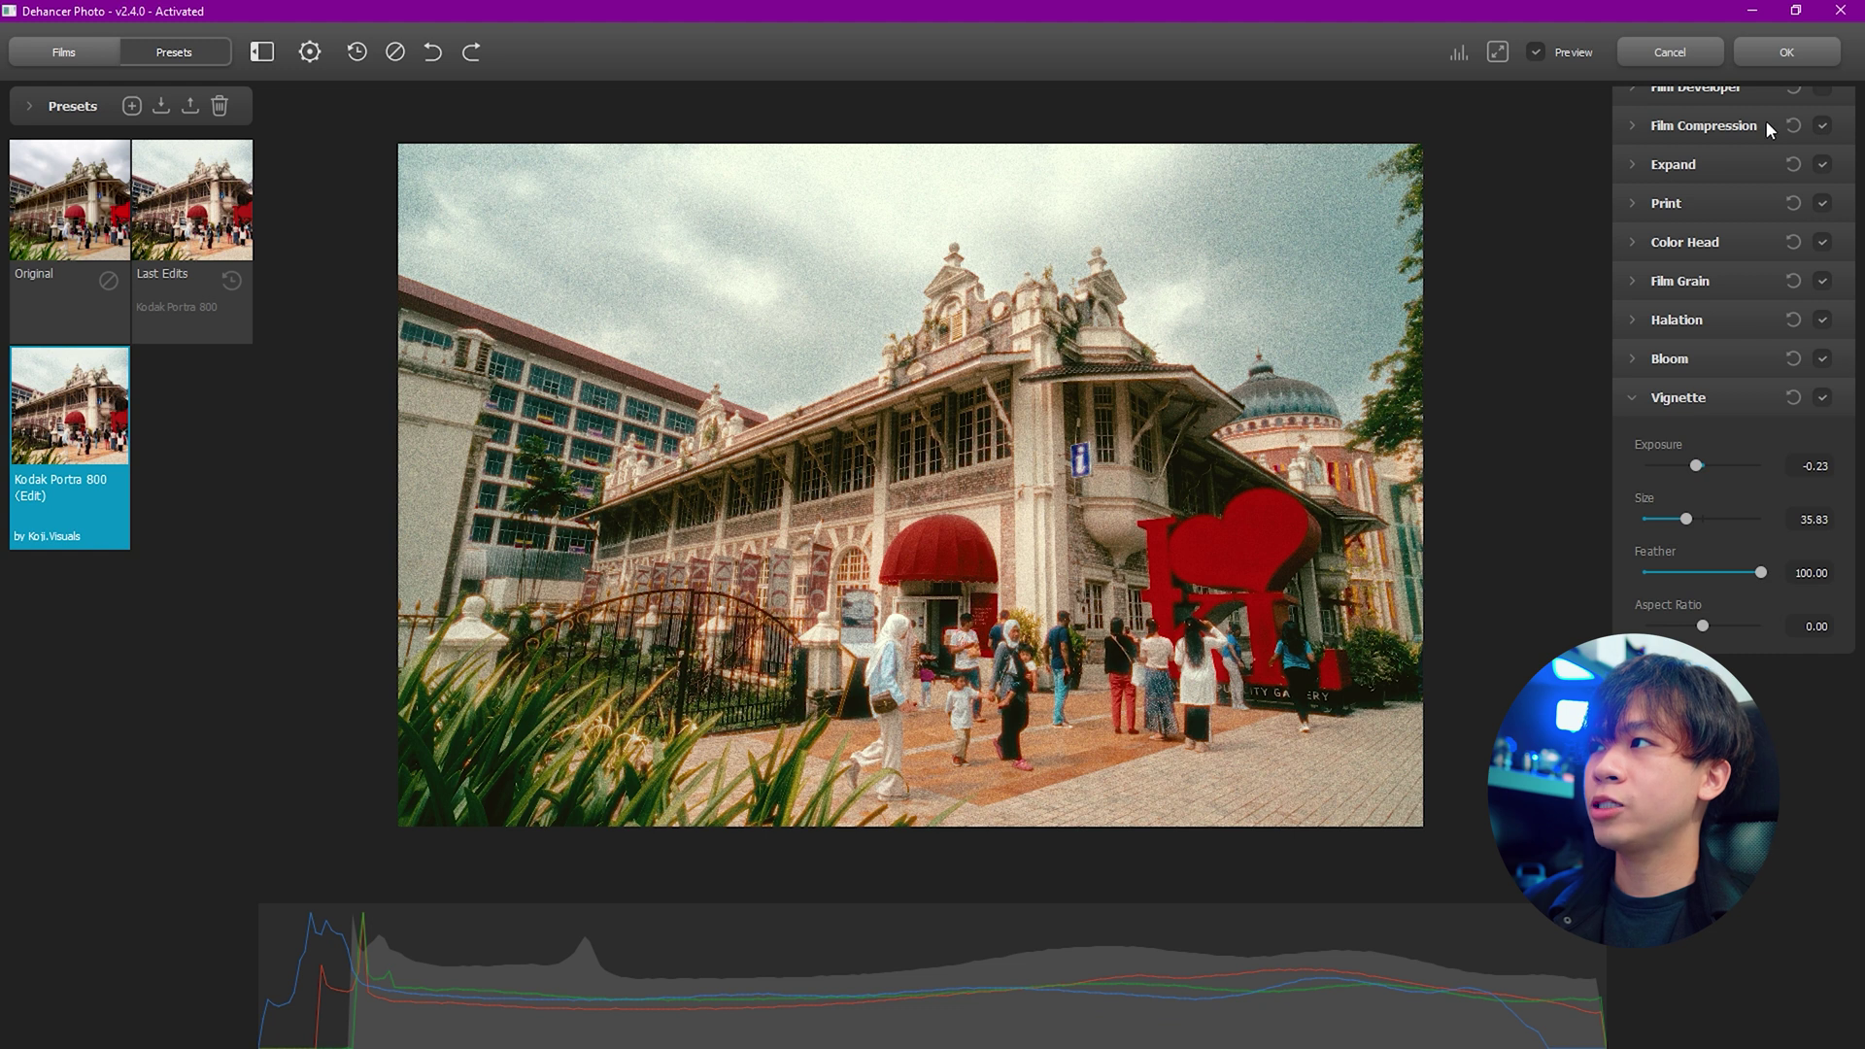
Apply the film look and compare DSC08648-Edit-Edit.tif against the original in the filmstrip.
{"action": "left_click", "coordinate": [1792, 49]}
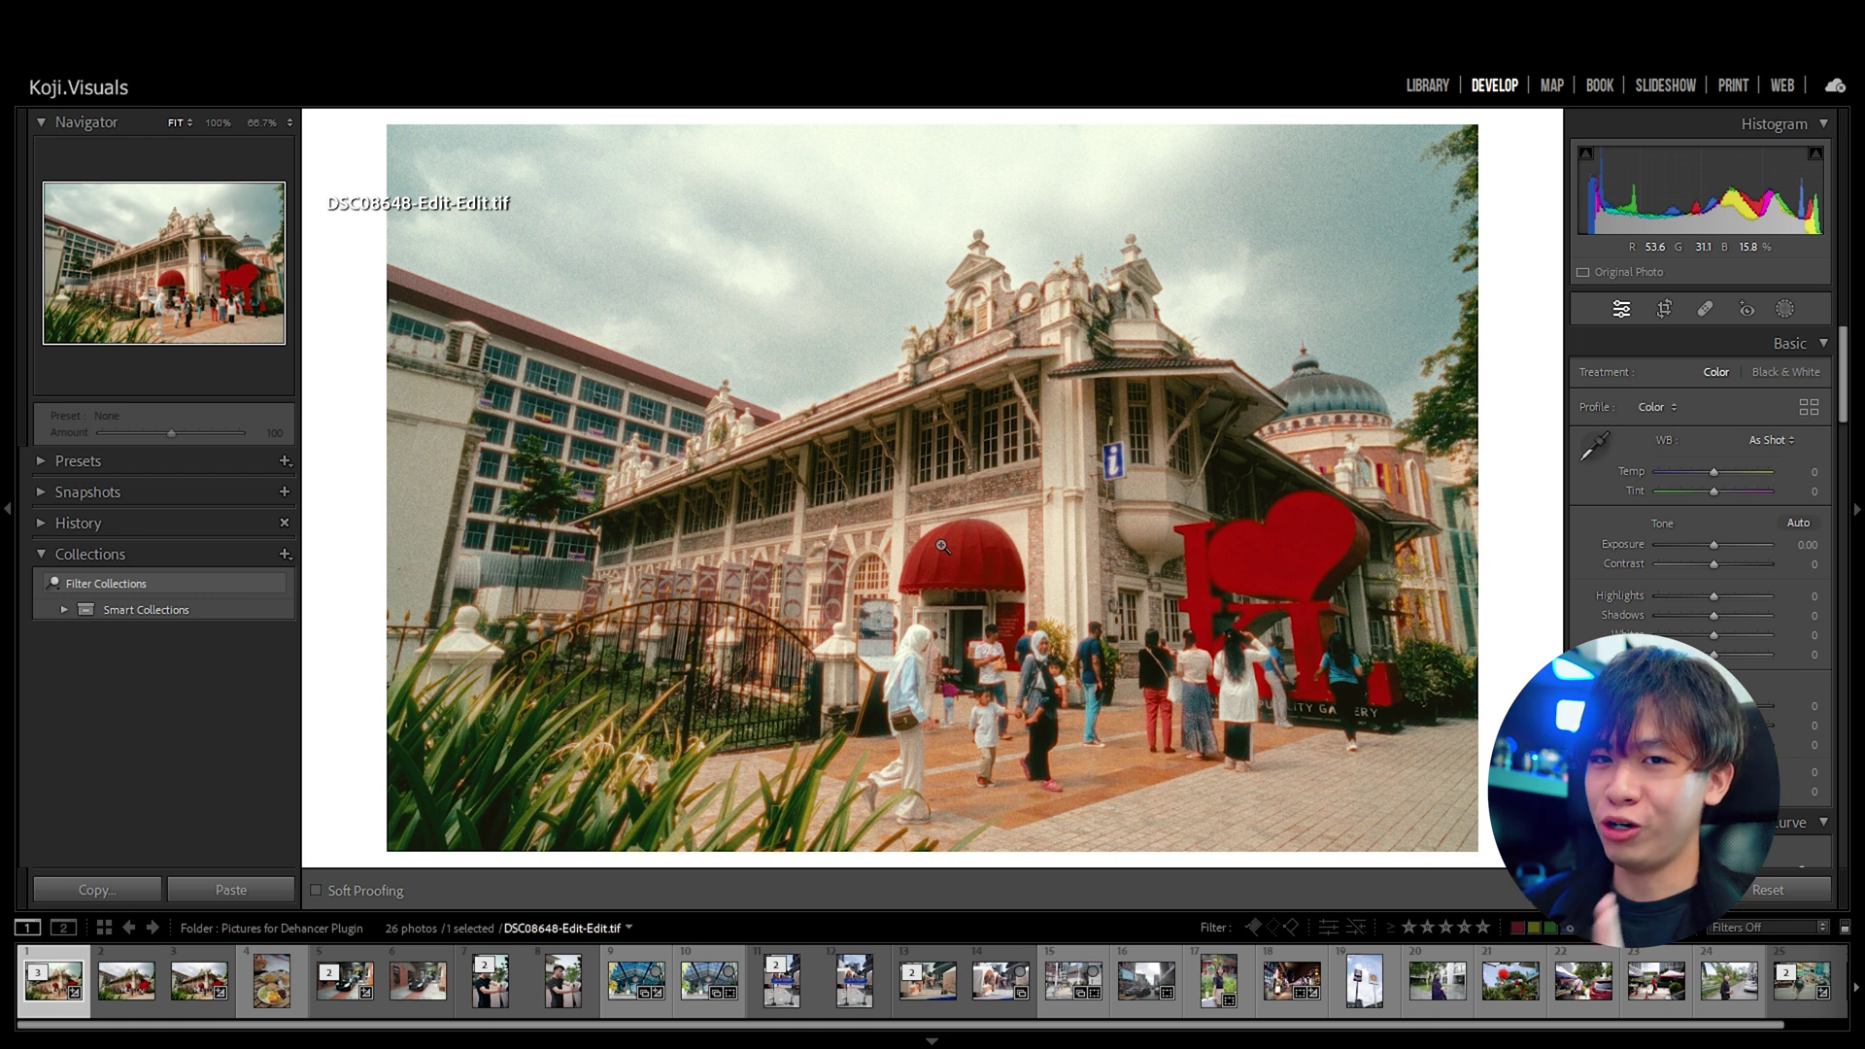
{"action": "key", "text": "Right"}
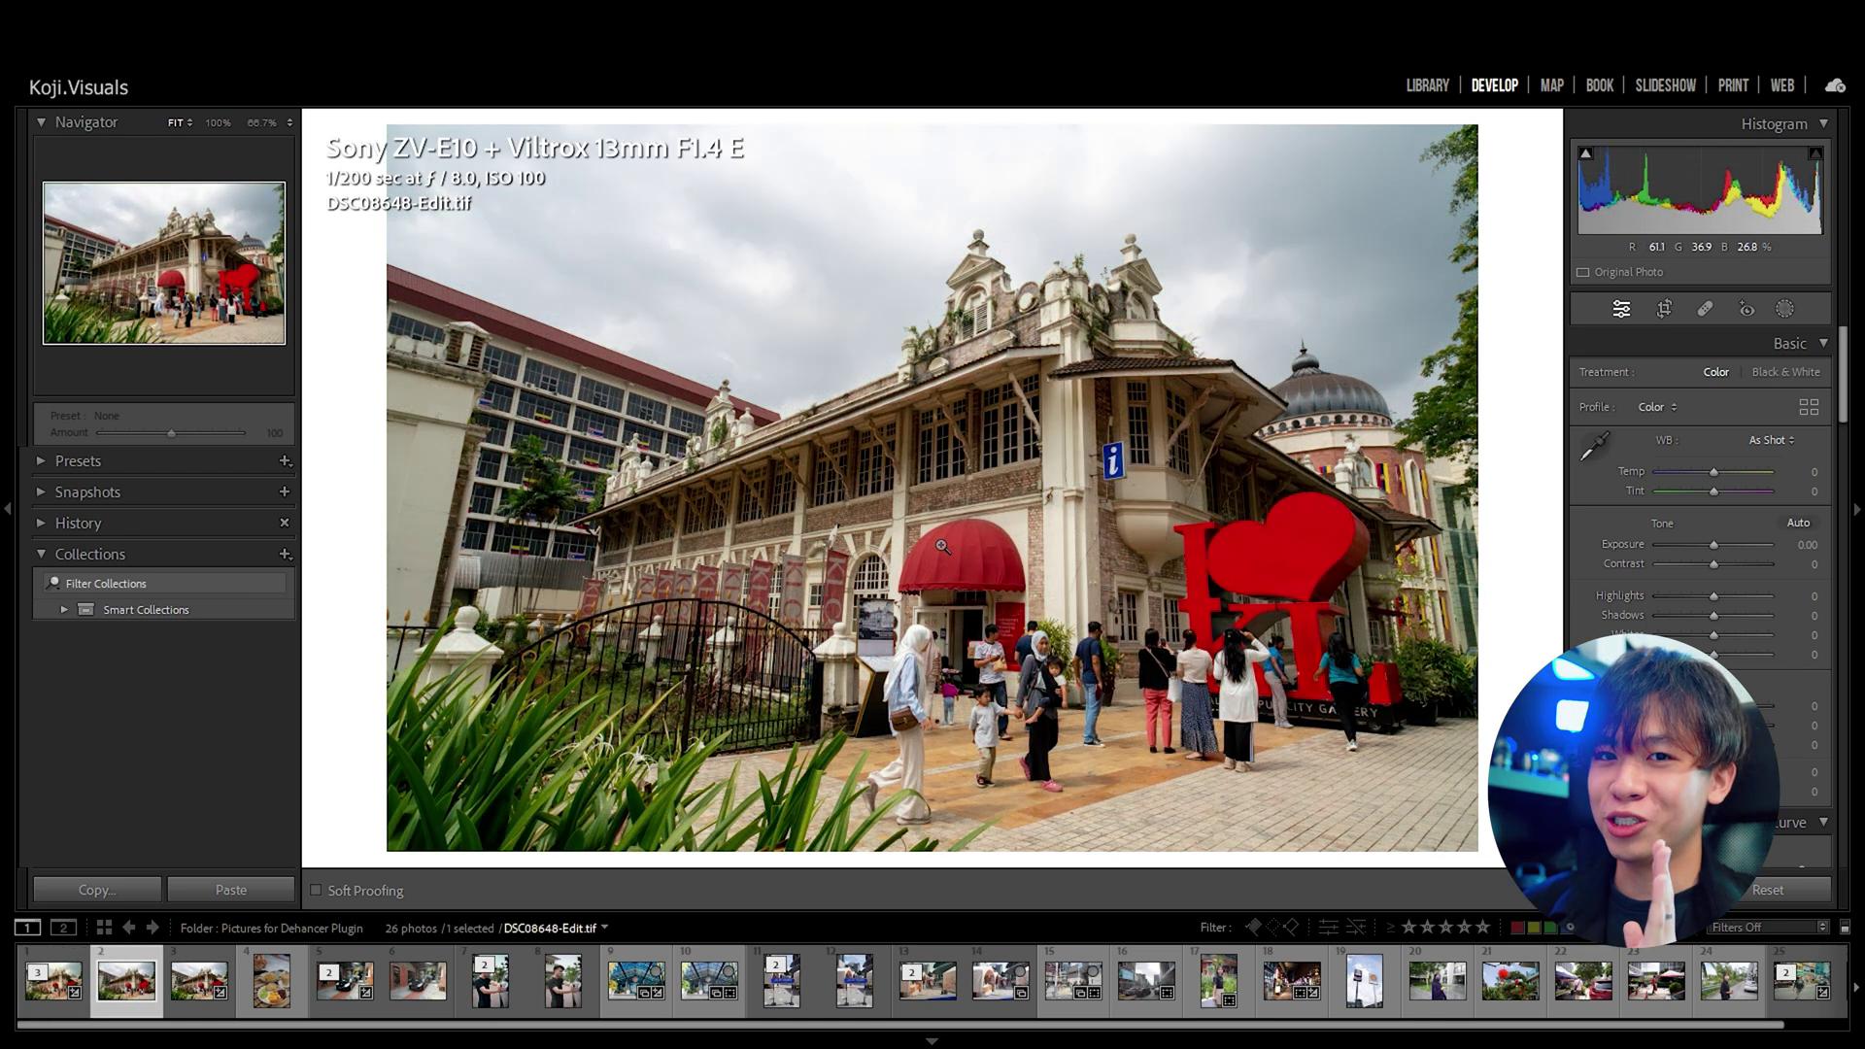
{"action": "key", "text": "Left"}
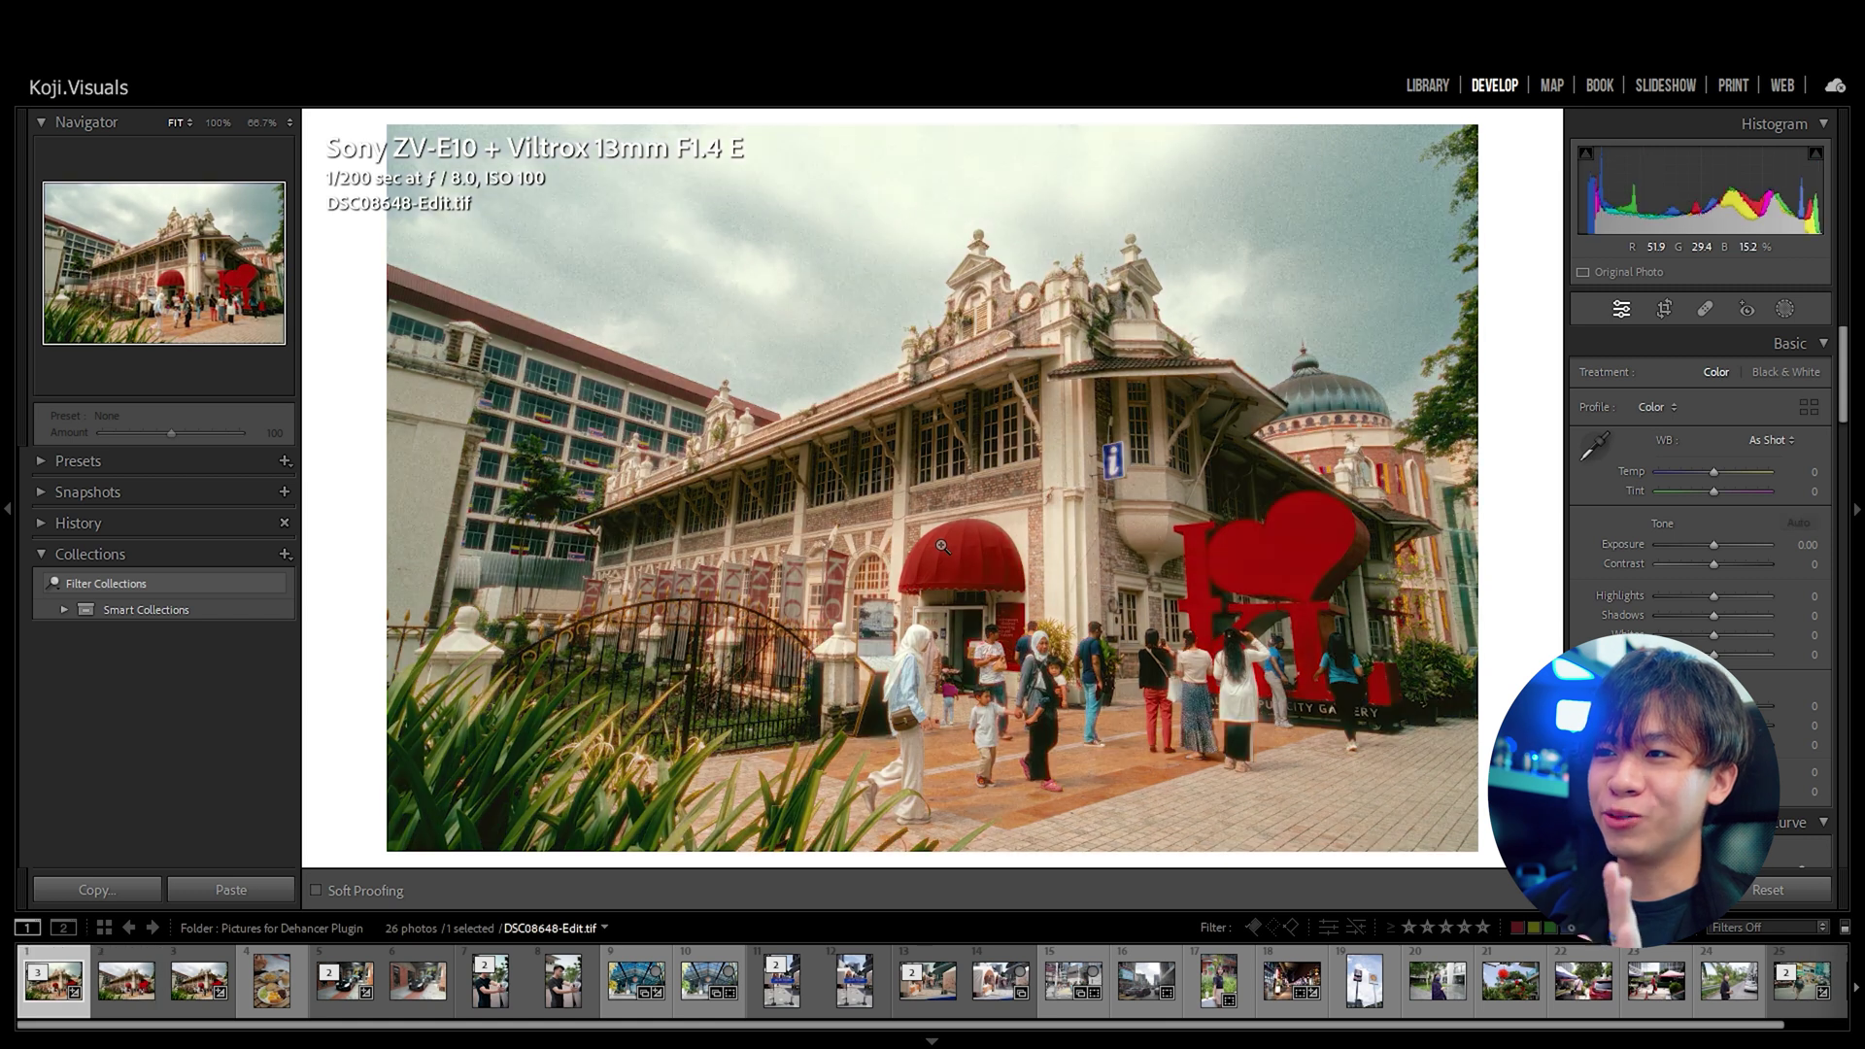
{"action": "key", "text": "Right"}
{"action": "key", "text": "Left"}
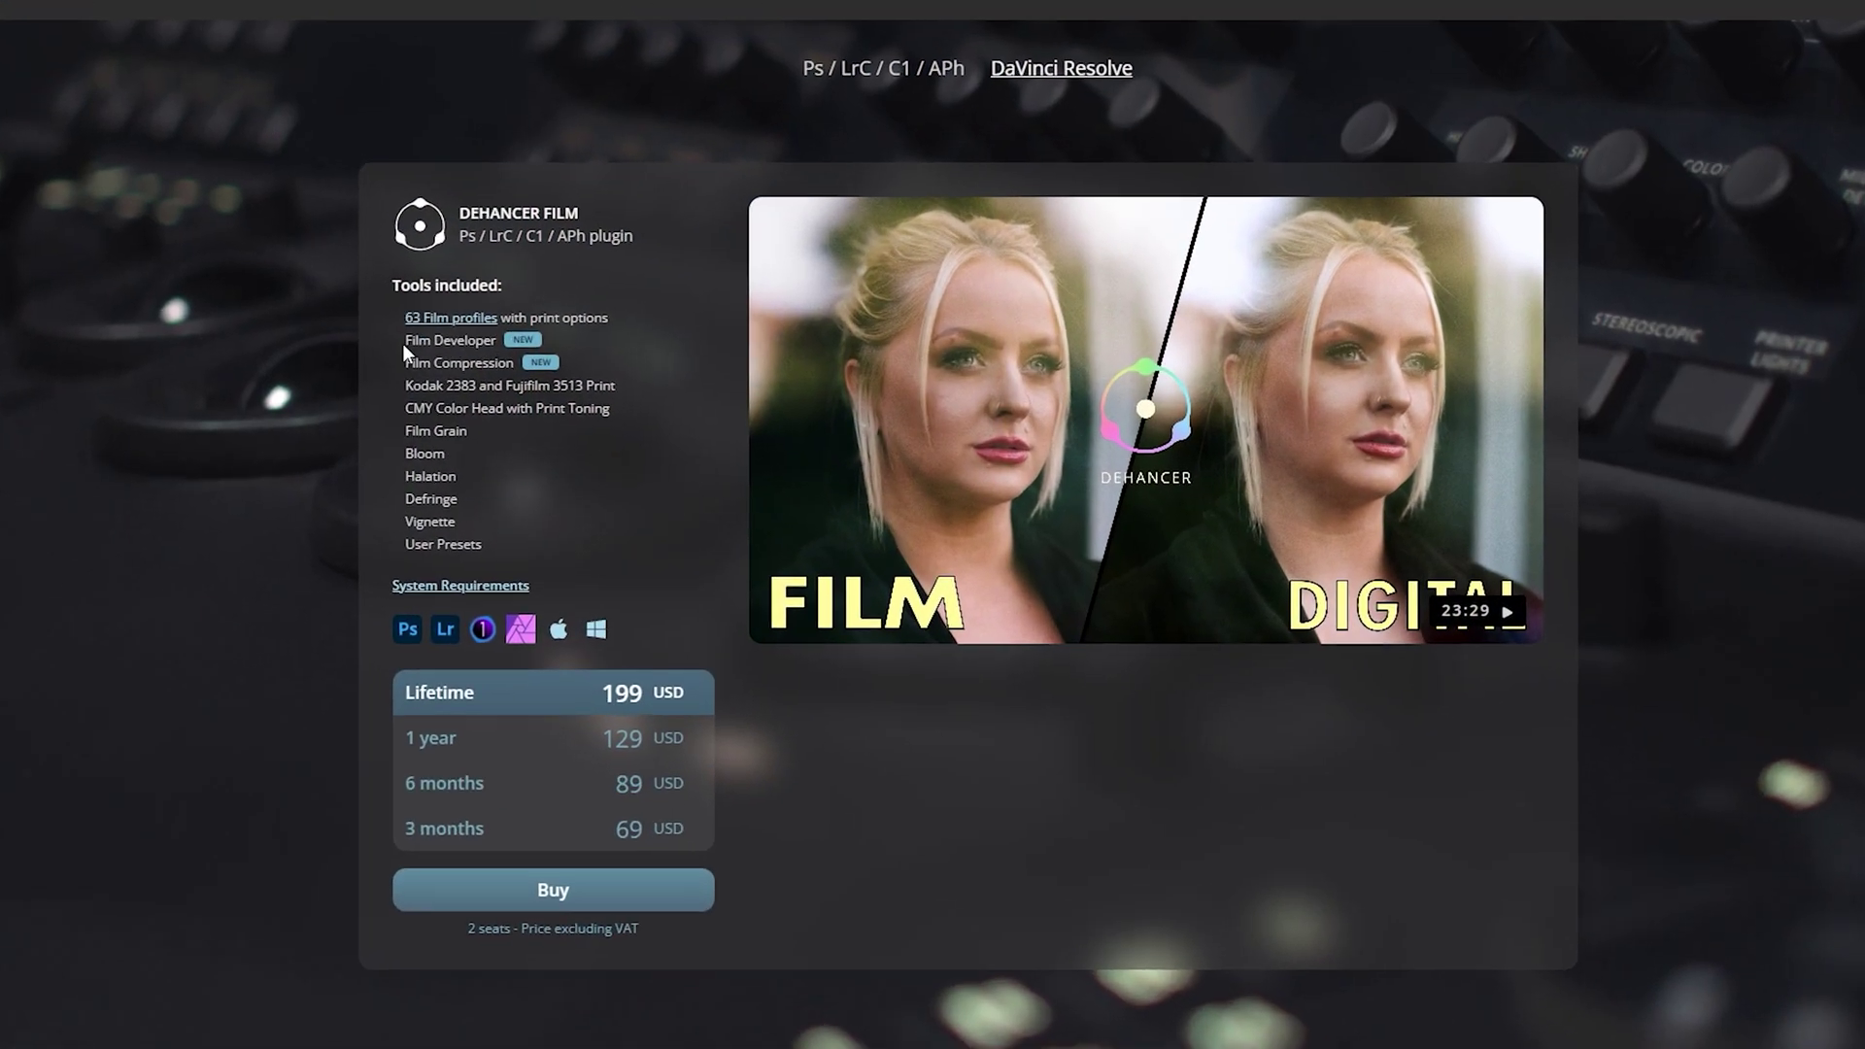
Highlight the Film Developer and Film Compression entries in the plugin's tools list.
{"action": "left_click_drag", "start_coordinate": [416, 347], "coordinate": [513, 372]}
{"action": "left_click", "coordinate": [588, 376]}
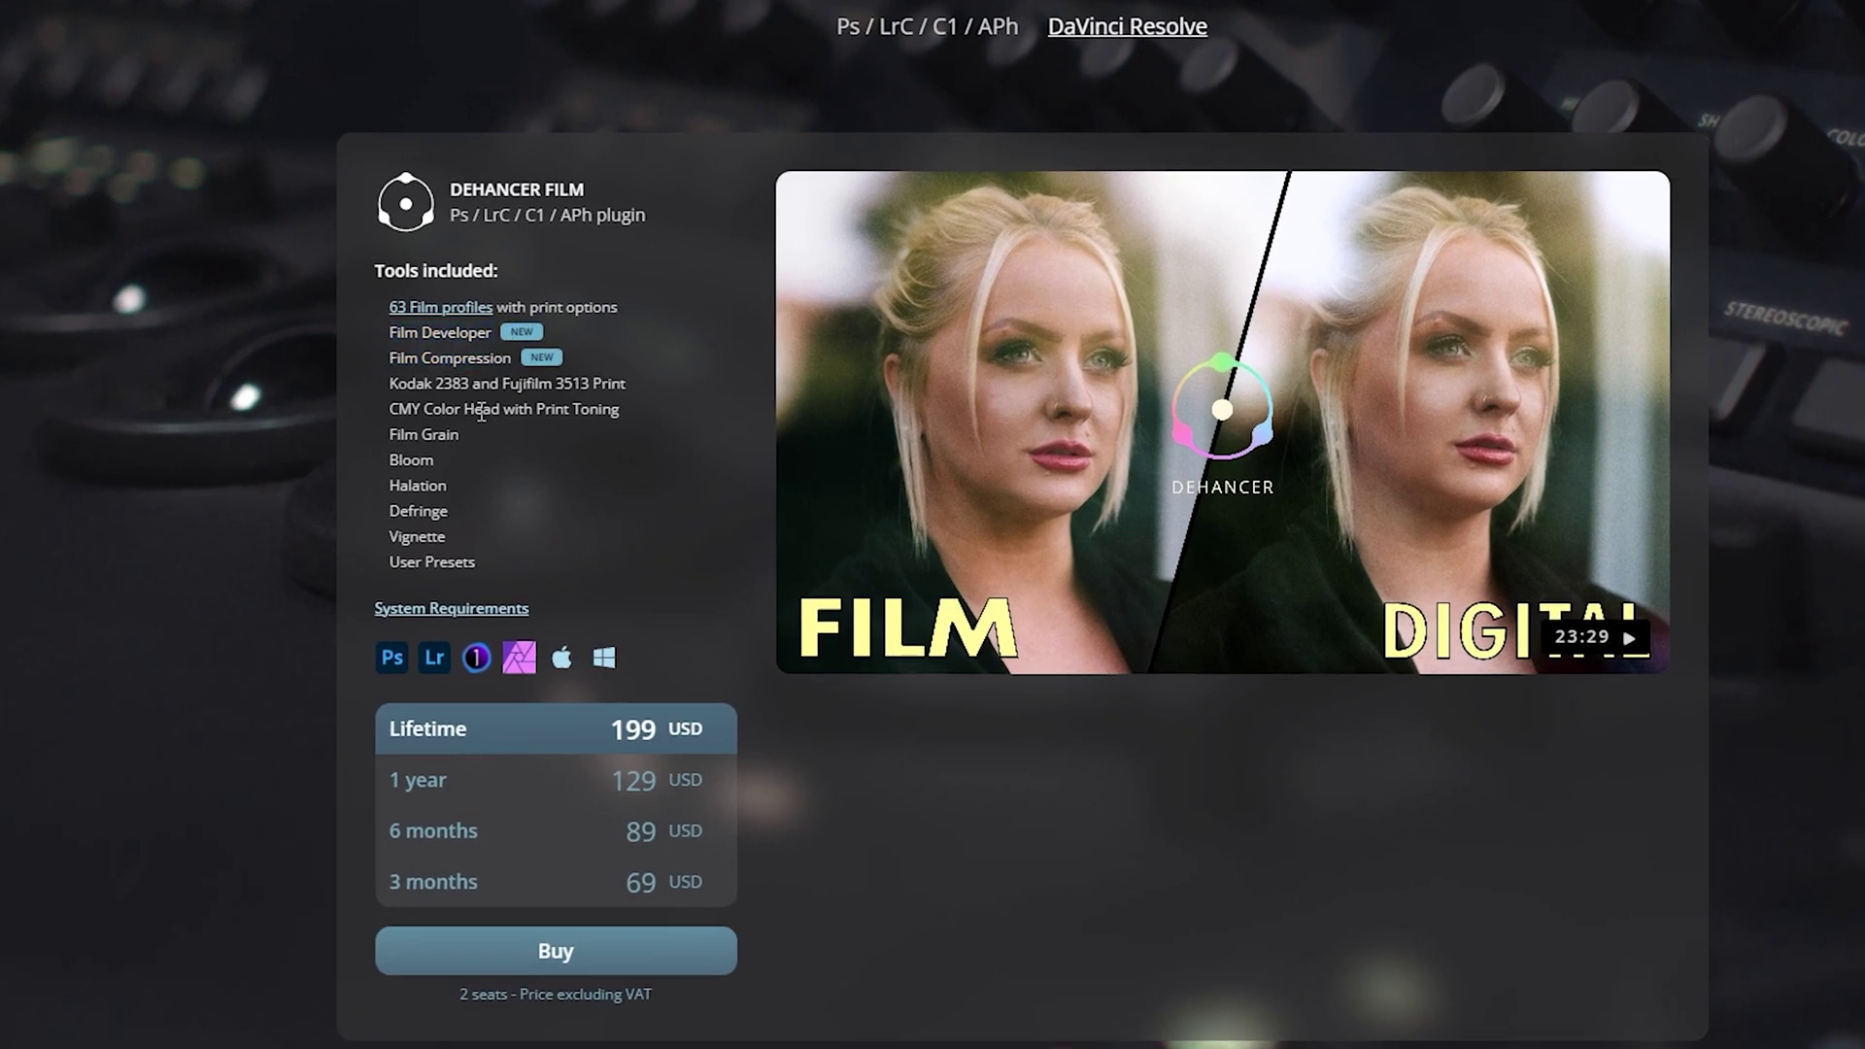